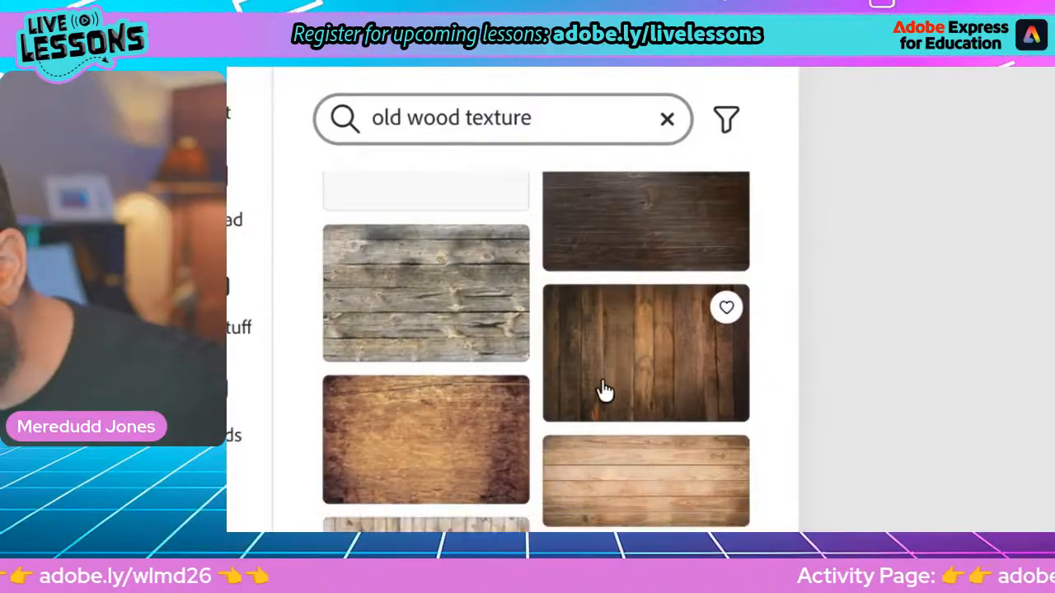
# Browse the "old wood texture" photo results and add the first dark brown wood photo to the poster
pyautogui.scroll(-3, 384, 248)
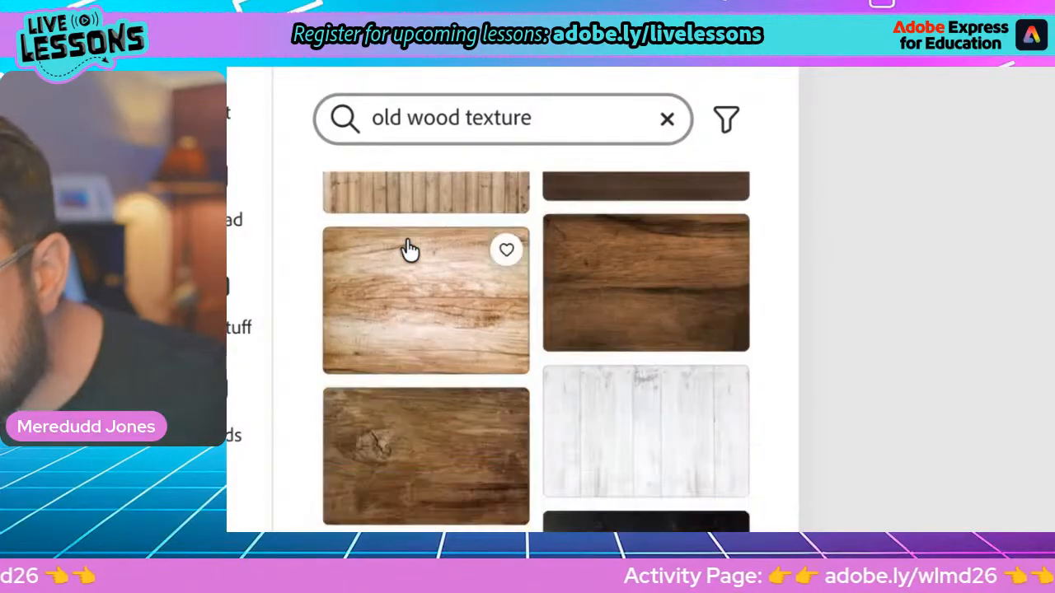
pyautogui.scroll(-3, 457, 335)
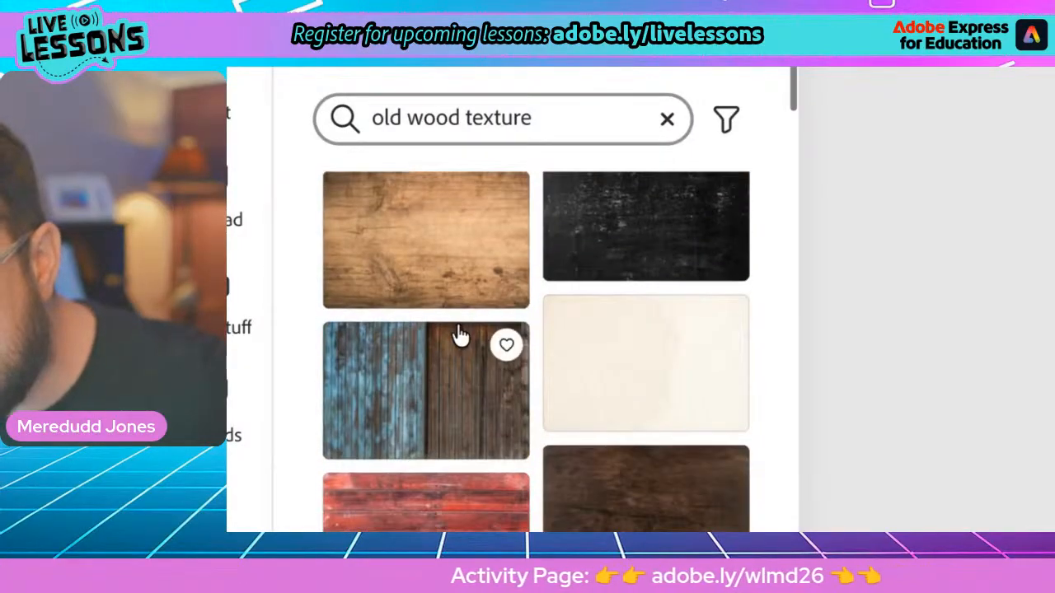
pyautogui.scroll(-5, 459, 337)
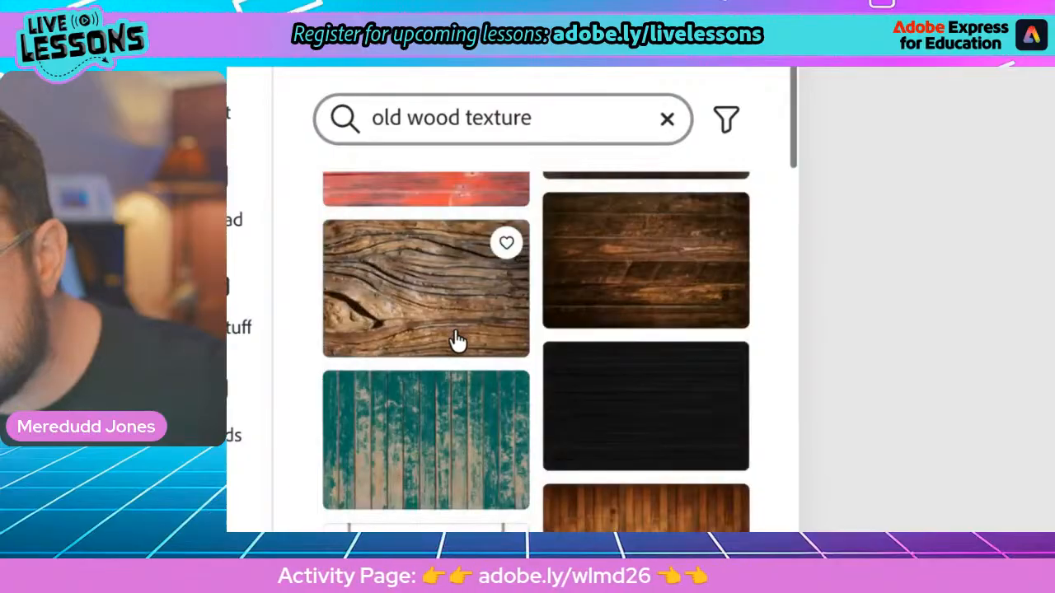
pyautogui.scroll(2, 464, 336)
pyautogui.scroll(-3, 573, 304)
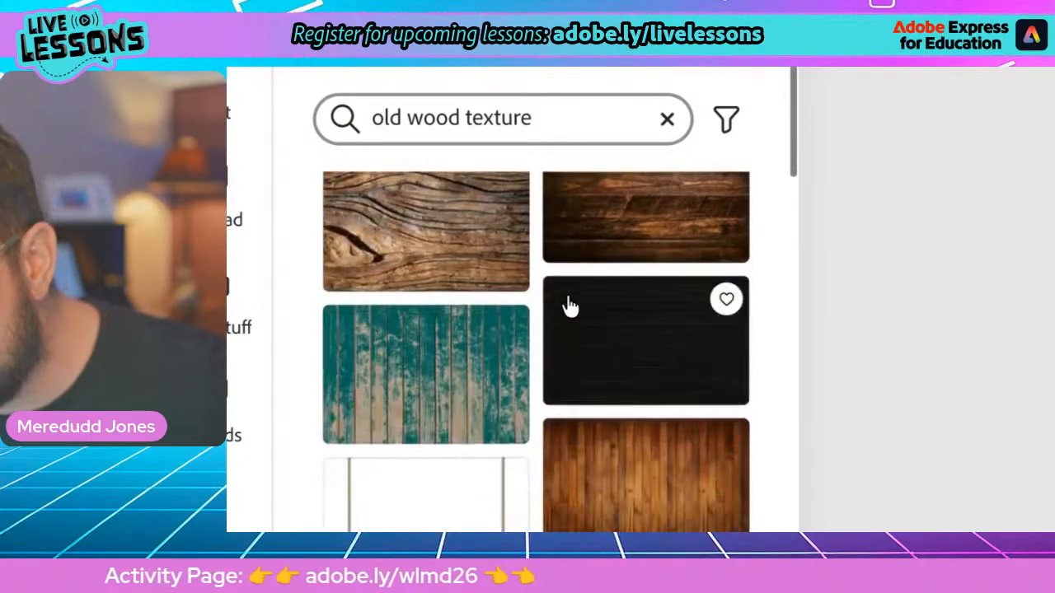
pyautogui.scroll(-5, 565, 310)
pyautogui.scroll(-3, 468, 327)
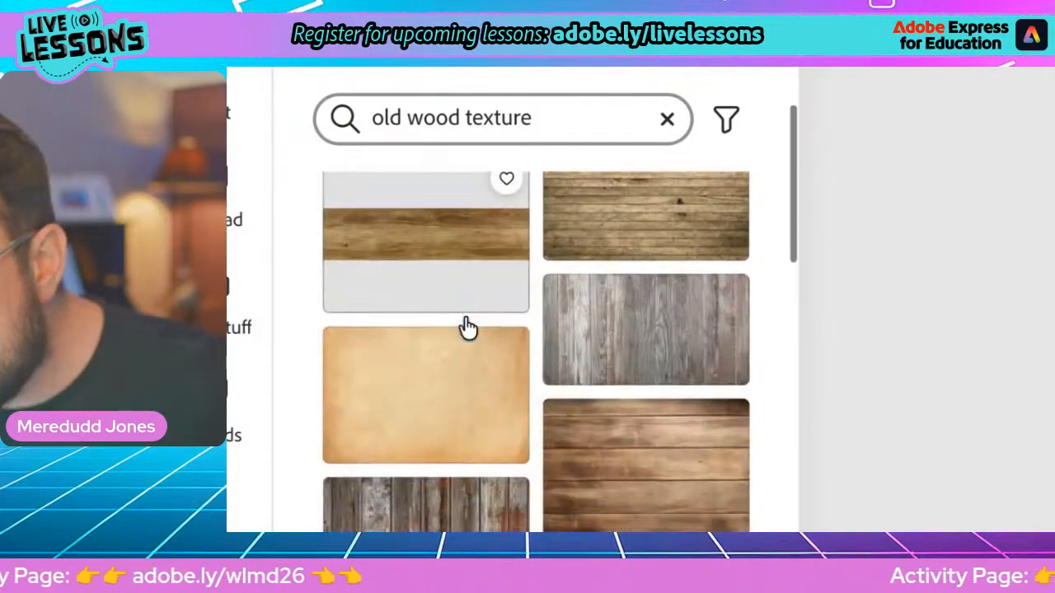
pyautogui.scroll(-8, 467, 327)
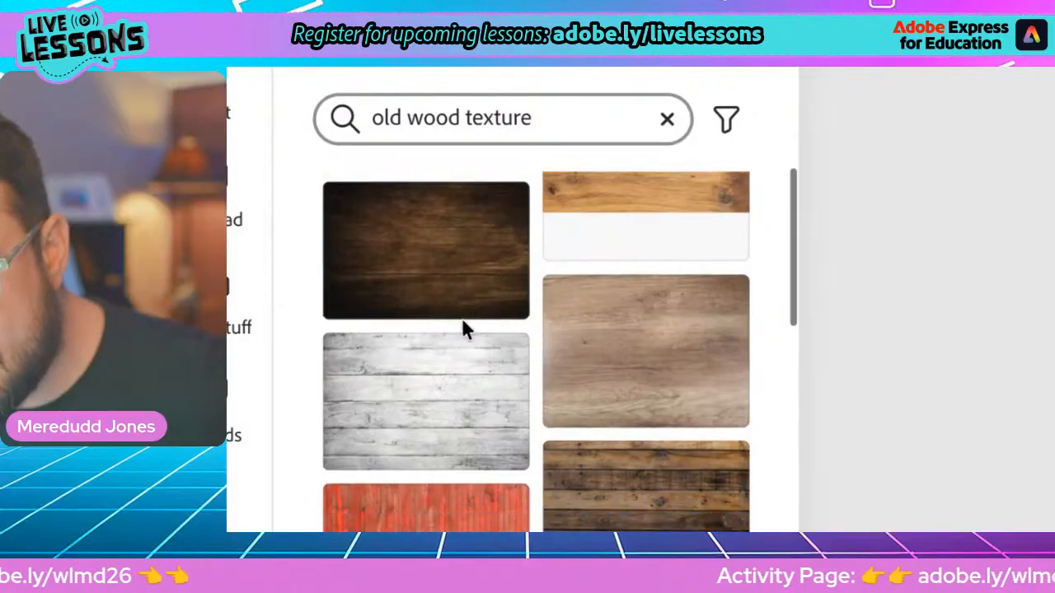
pyautogui.scroll(-10, 464, 328)
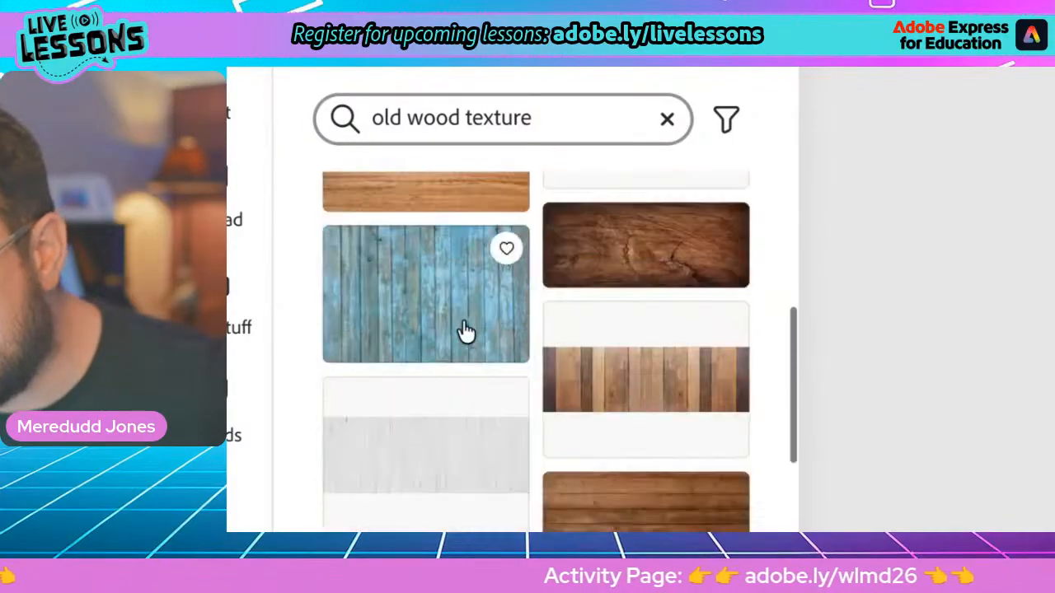
pyautogui.scroll(-8, 465, 330)
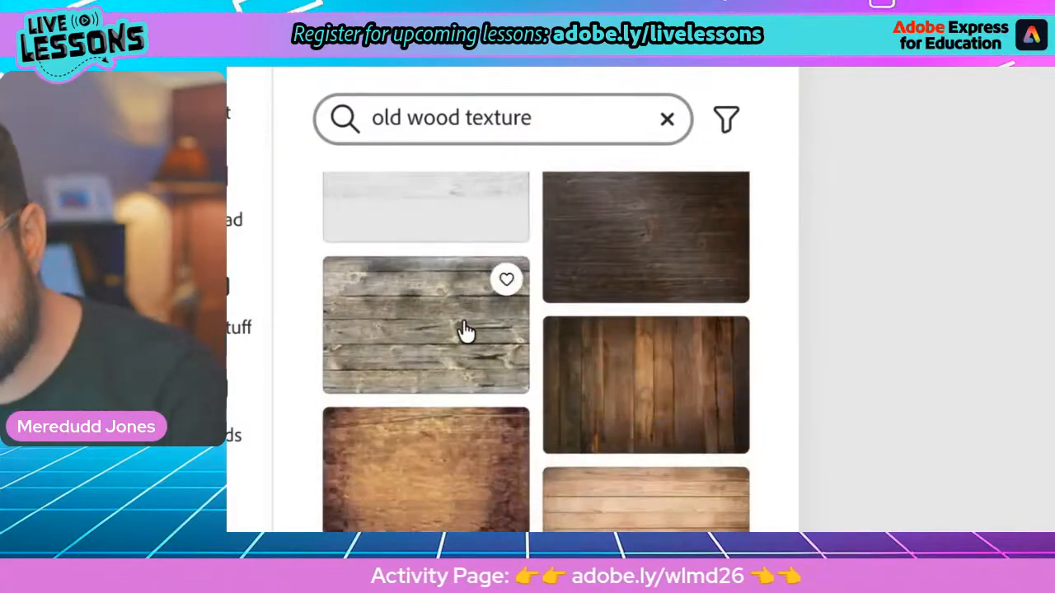
pyautogui.scroll(2, 457, 330)
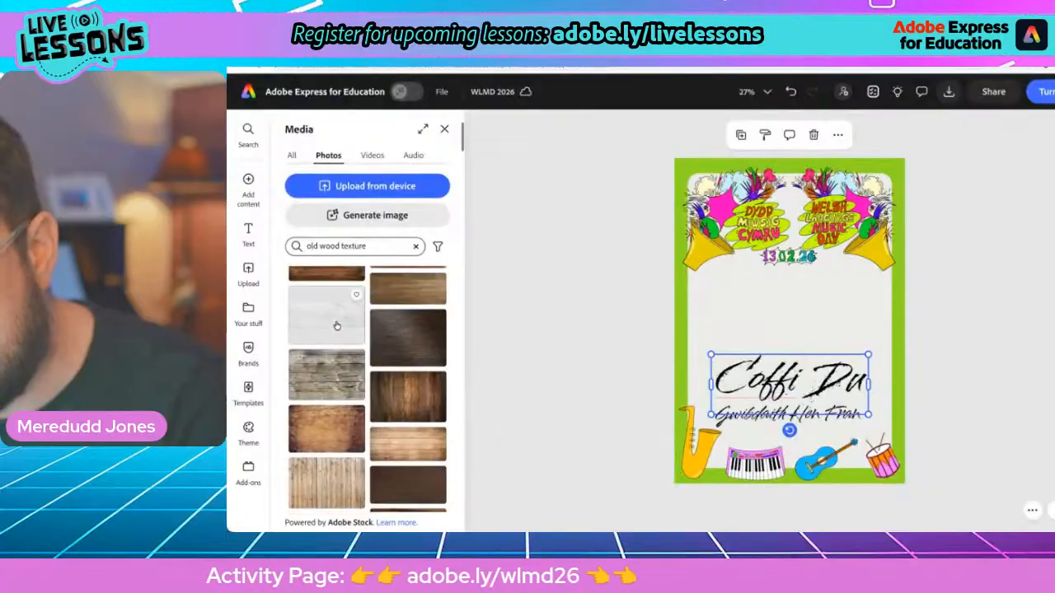
pyautogui.scroll(4, 336, 325)
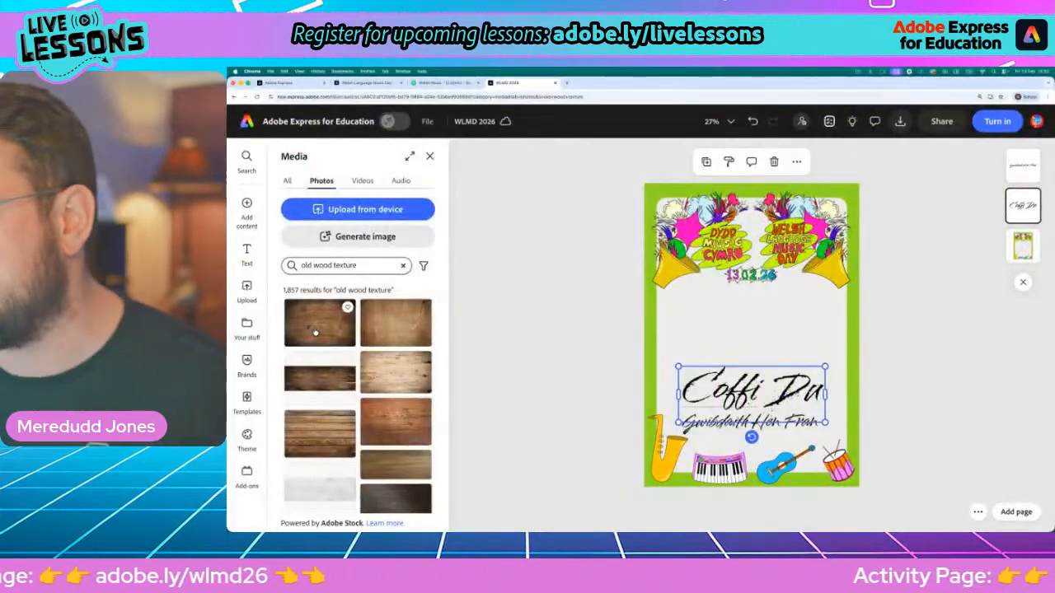
pyautogui.click(315, 331)
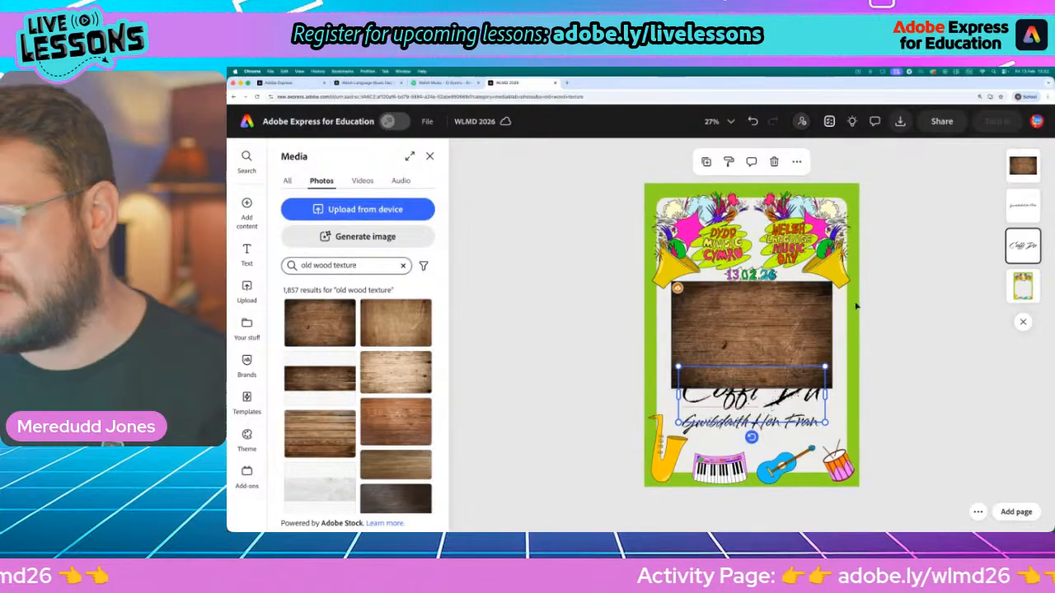
# Rotate the wood photo 90 degrees to portrait and enlarge it until it covers the whole page
pyautogui.click(779, 308)
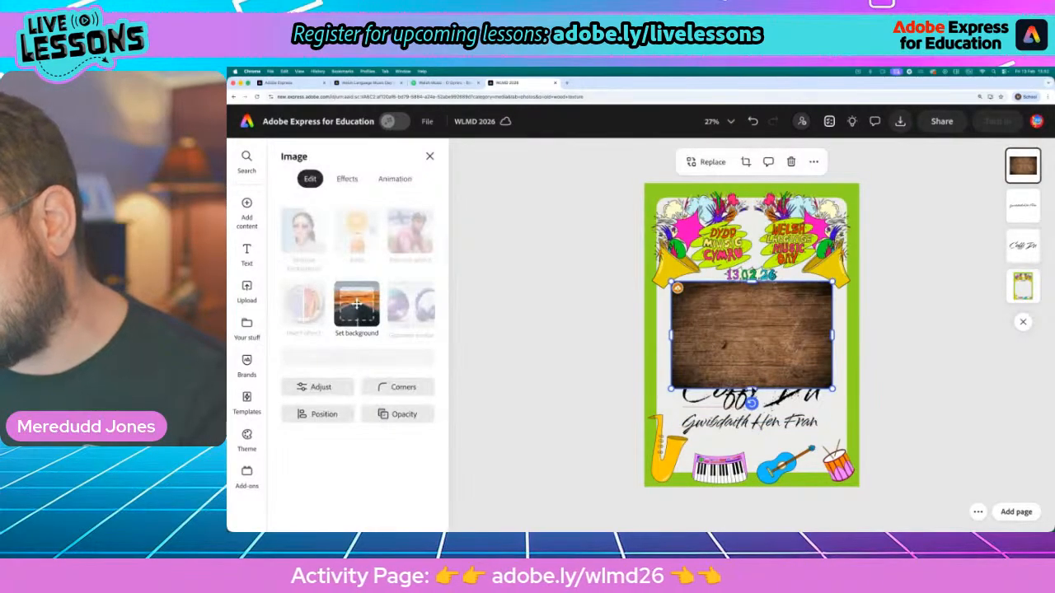
pyautogui.moveTo(751, 403); pyautogui.dragTo(689, 341)
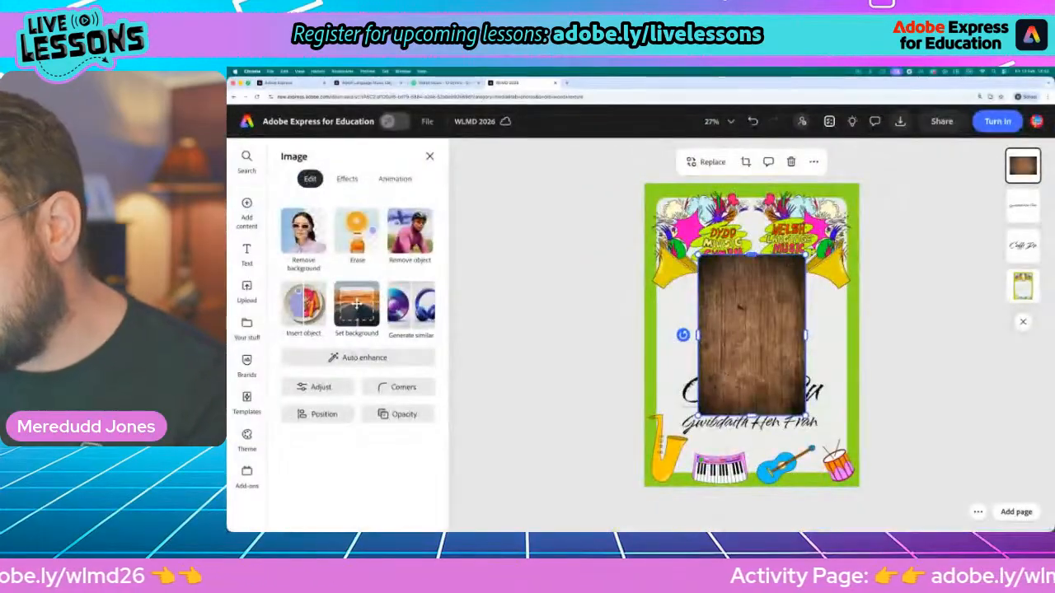
pyautogui.moveTo(805, 255); pyautogui.dragTo(920, 195)
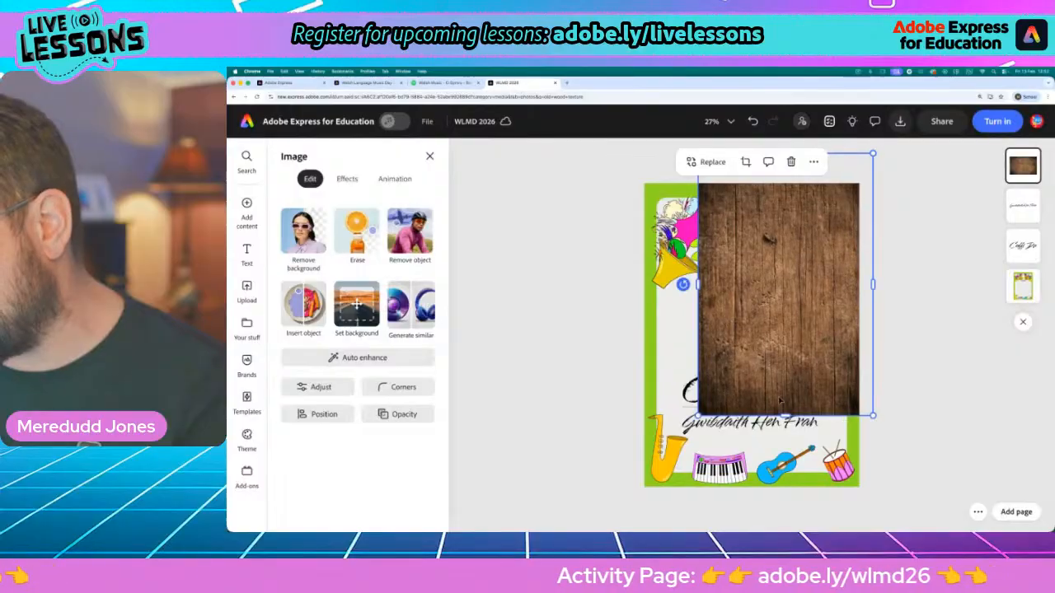
pyautogui.moveTo(699, 416); pyautogui.dragTo(584, 481)
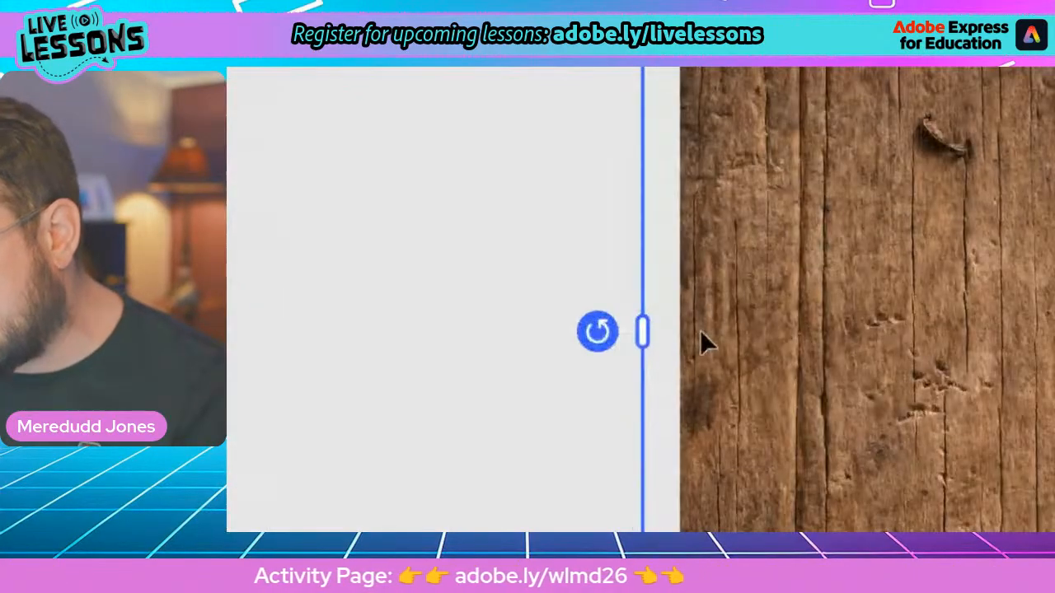
# Fine-tune the wood photo's position over the page and move its layer beneath the two text layers
pyautogui.moveTo(650, 334); pyautogui.dragTo(653, 334)
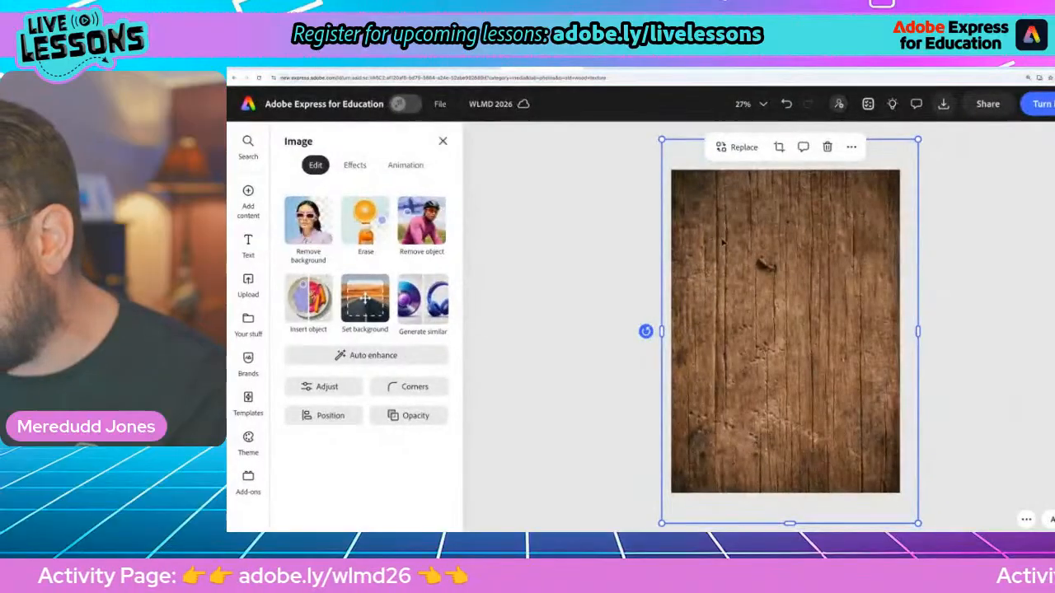
pyautogui.moveTo(804, 270); pyautogui.dragTo(798, 262)
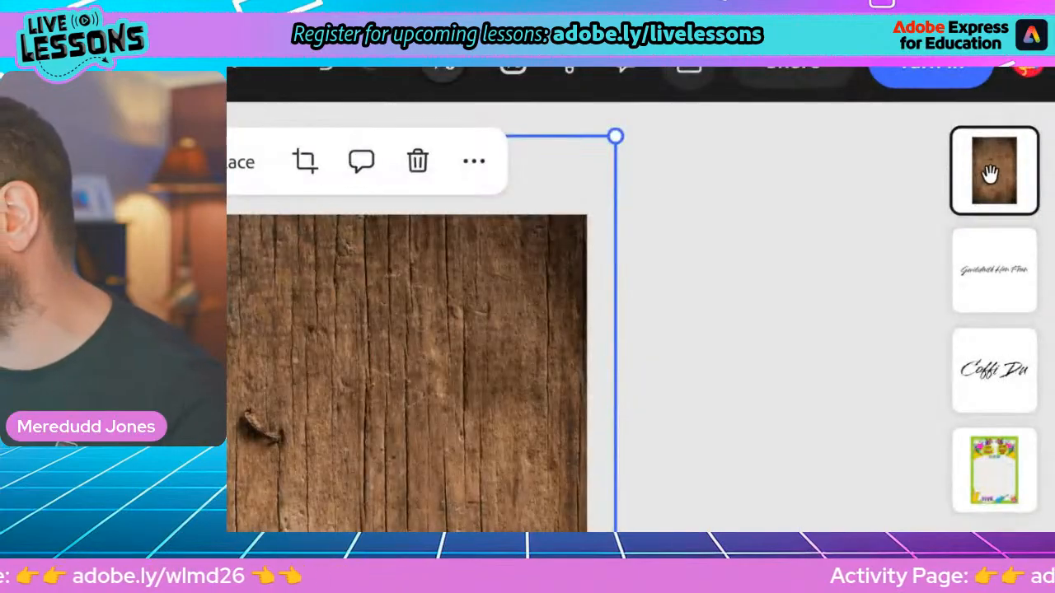
pyautogui.moveTo(990, 173); pyautogui.dragTo(985, 362)
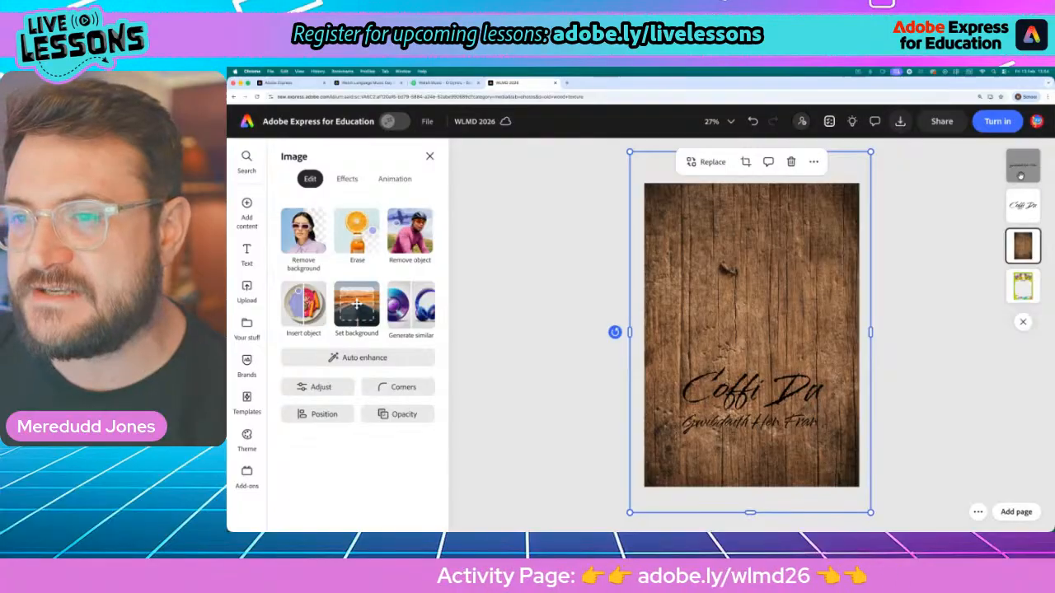
# Search the design assets in Elements for "torn paper"
pyautogui.moveTo(239, 212)
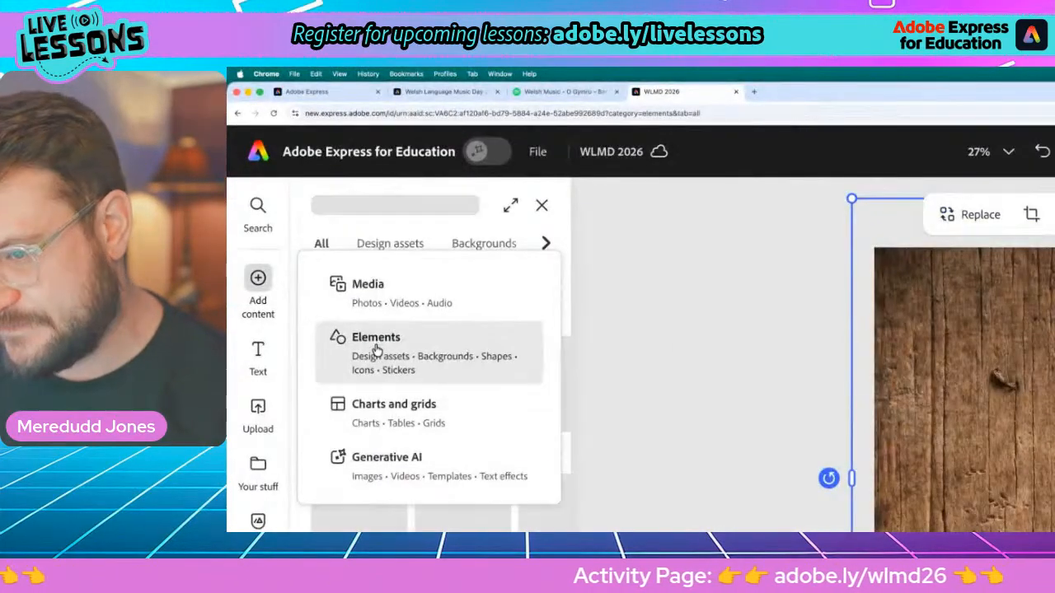
pyautogui.click(375, 351)
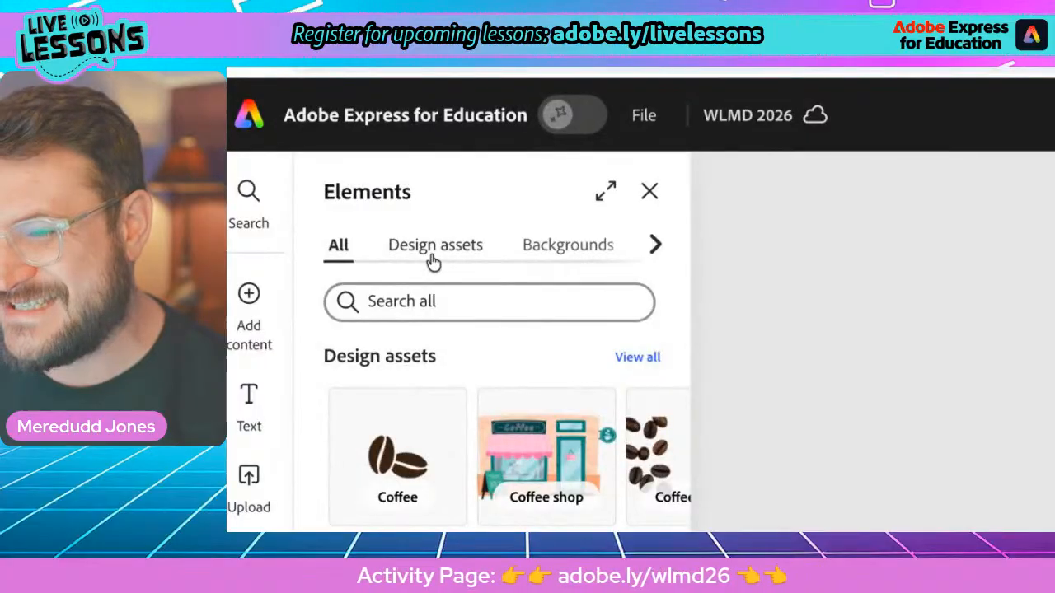
pyautogui.click(432, 262)
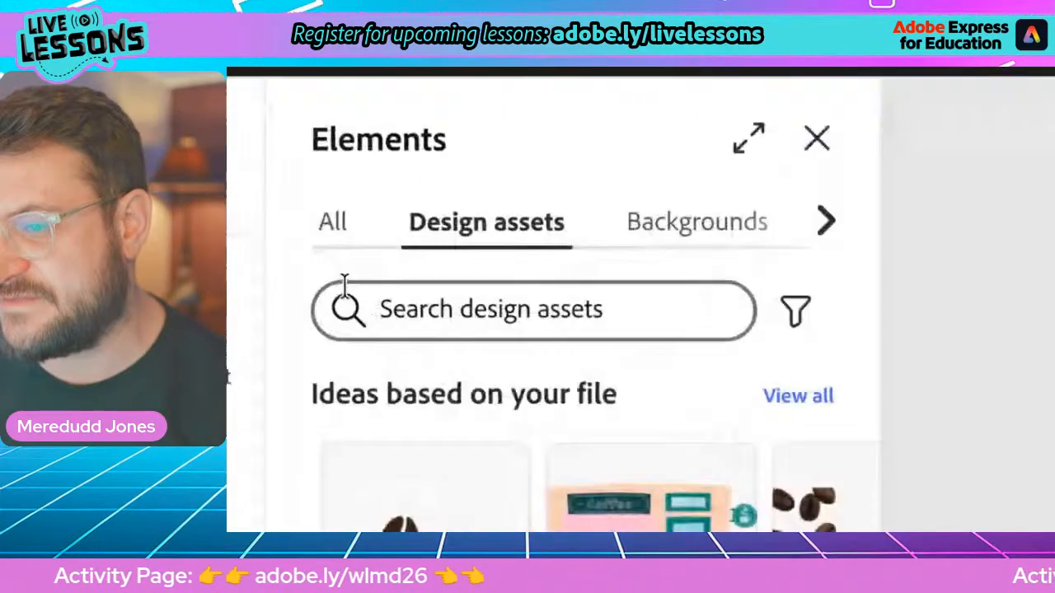
pyautogui.click(432, 306)
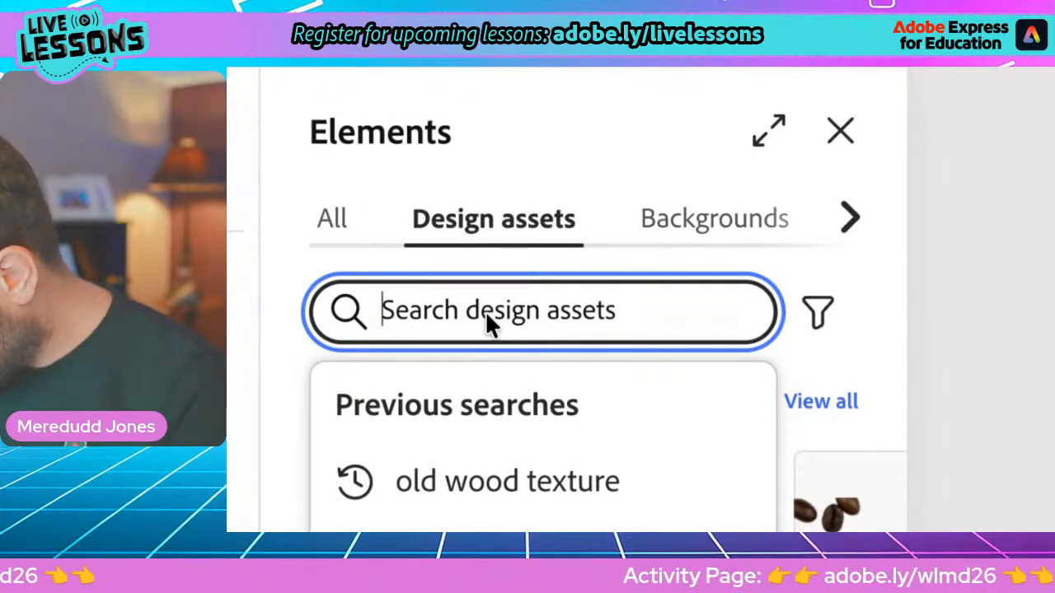
pyautogui.write('to')
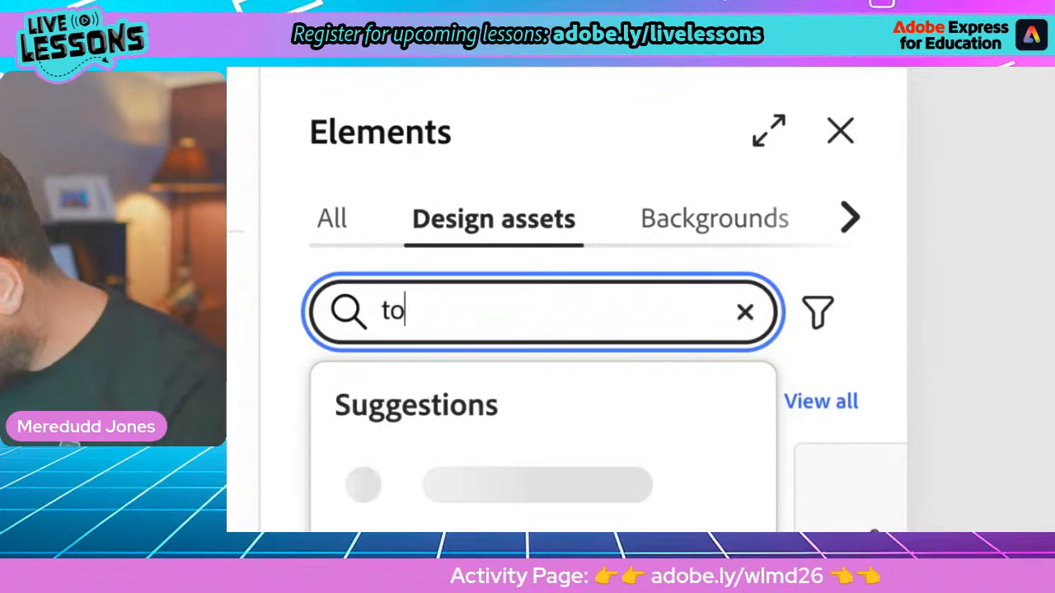
pyautogui.write('rn pape')
pyautogui.press('Return')
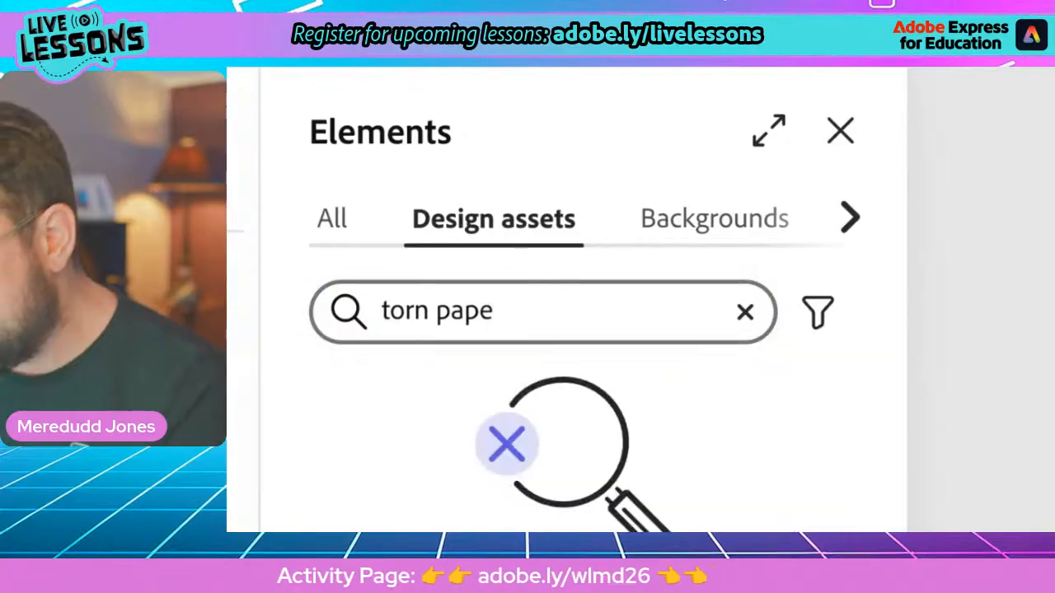
pyautogui.click(522, 312)
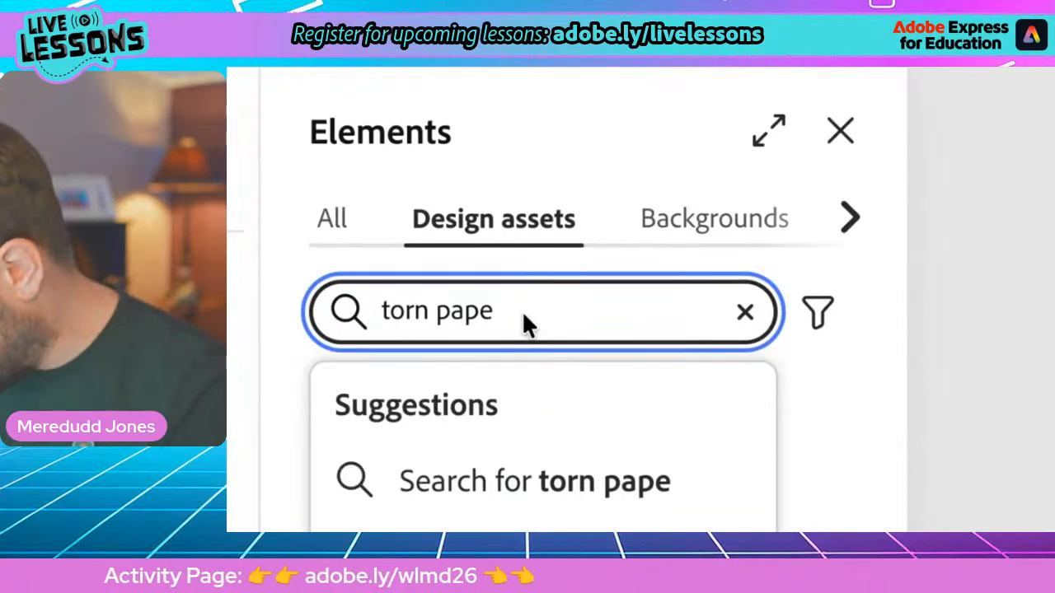
pyautogui.write('r')
pyautogui.press('Return')
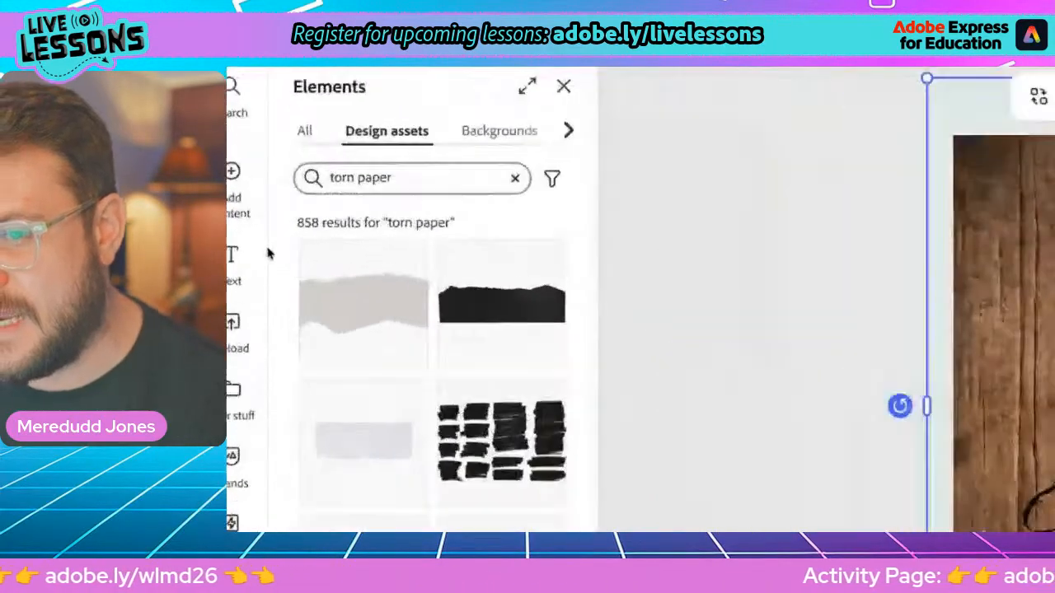
# Browse the "torn paper" design assets and add the pale beige strip with rough edges to the poster
pyautogui.scroll(-5, 270, 254)
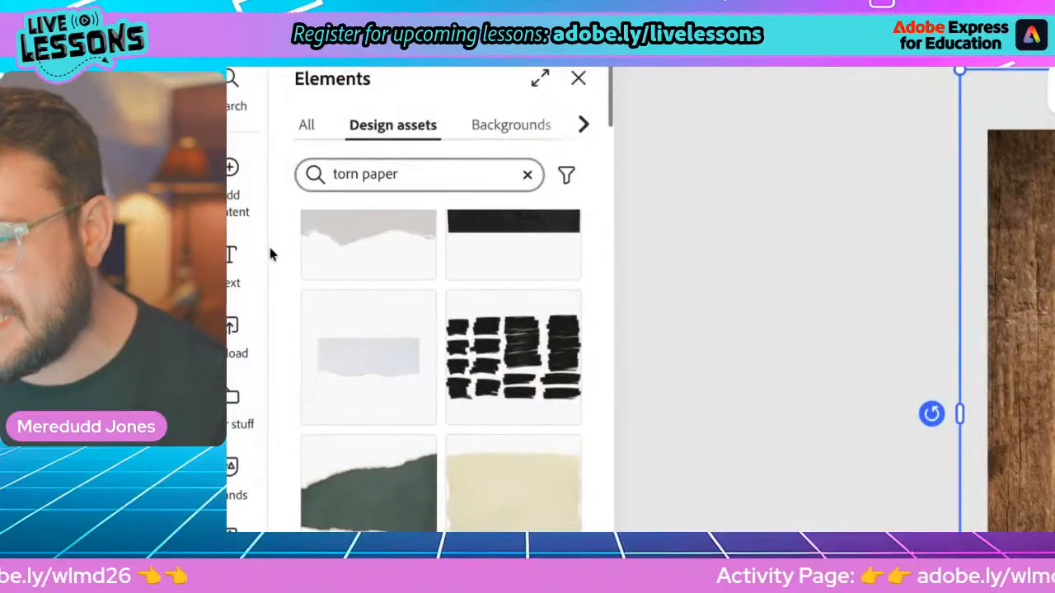
pyautogui.scroll(-3, 271, 249)
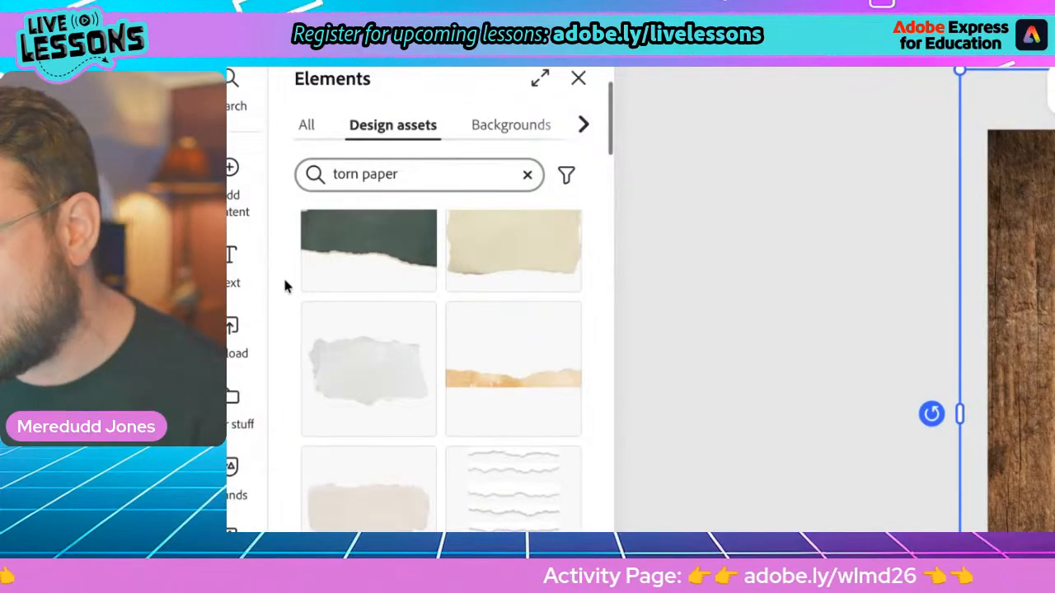
pyautogui.scroll(-3, 286, 285)
pyautogui.scroll(-3, 305, 271)
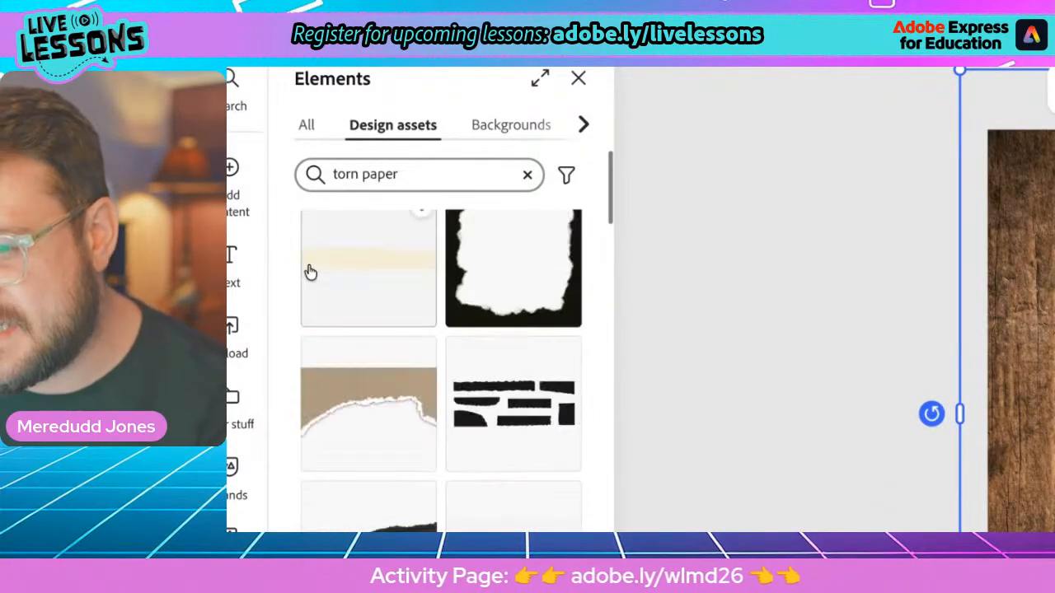
pyautogui.scroll(-3, 310, 272)
pyautogui.scroll(4, 311, 272)
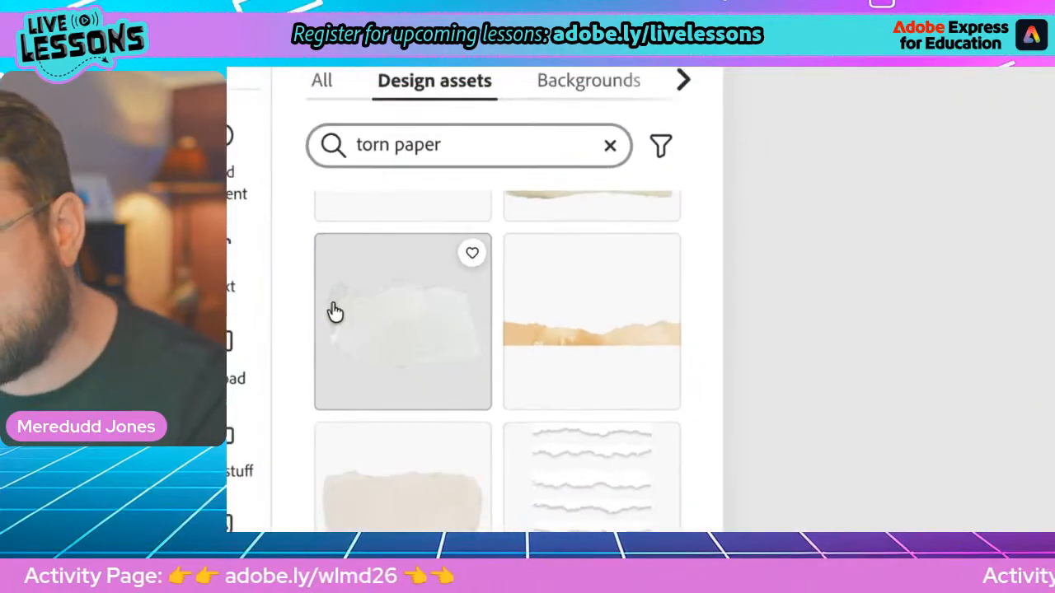
pyautogui.scroll(-2, 337, 320)
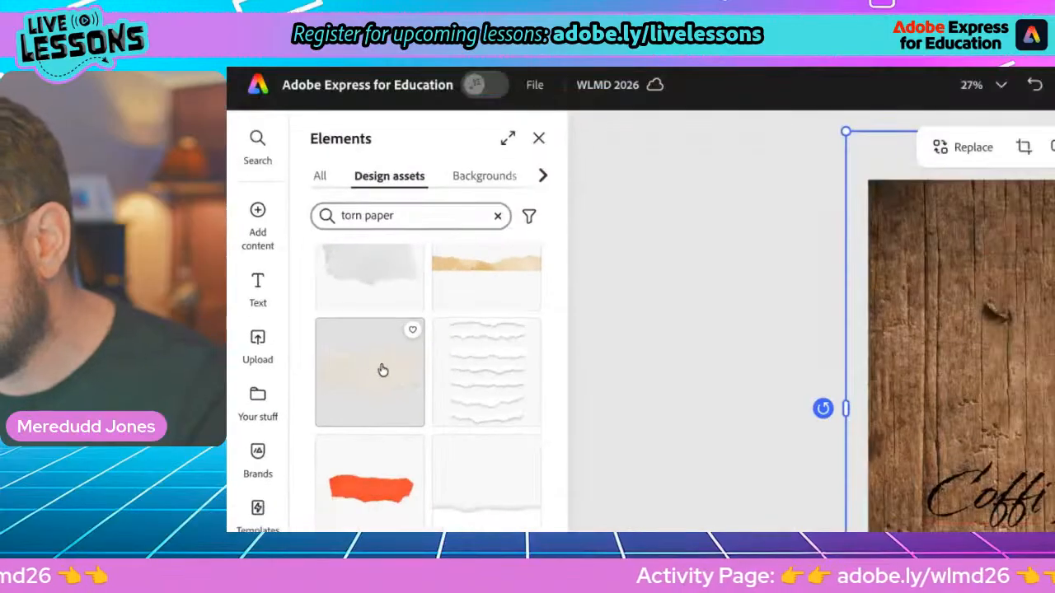
pyautogui.scroll(-2, 358, 364)
pyautogui.scroll(-2, 358, 364)
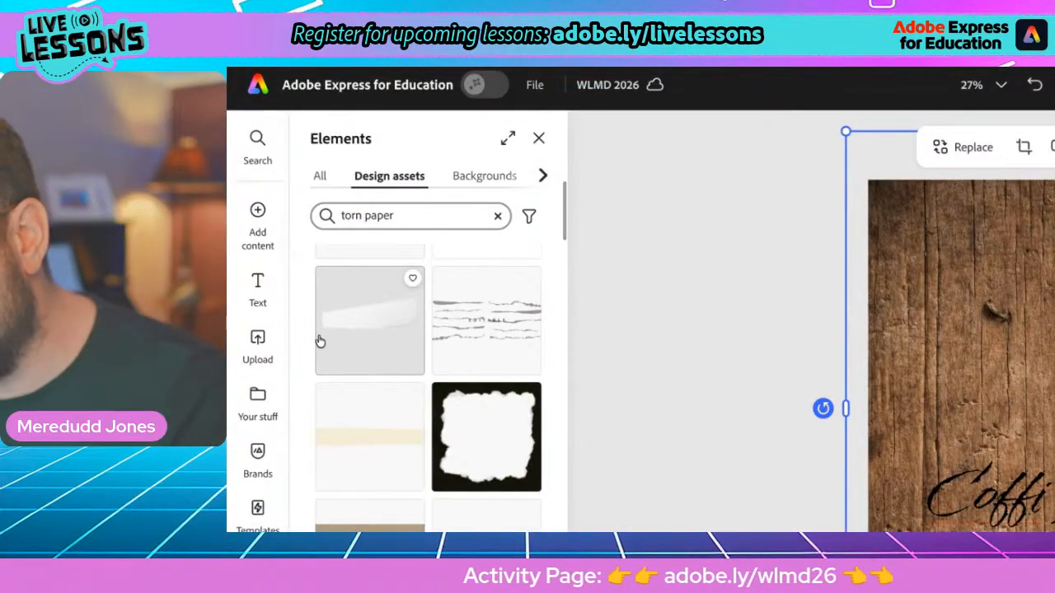
pyautogui.scroll(-5, 322, 345)
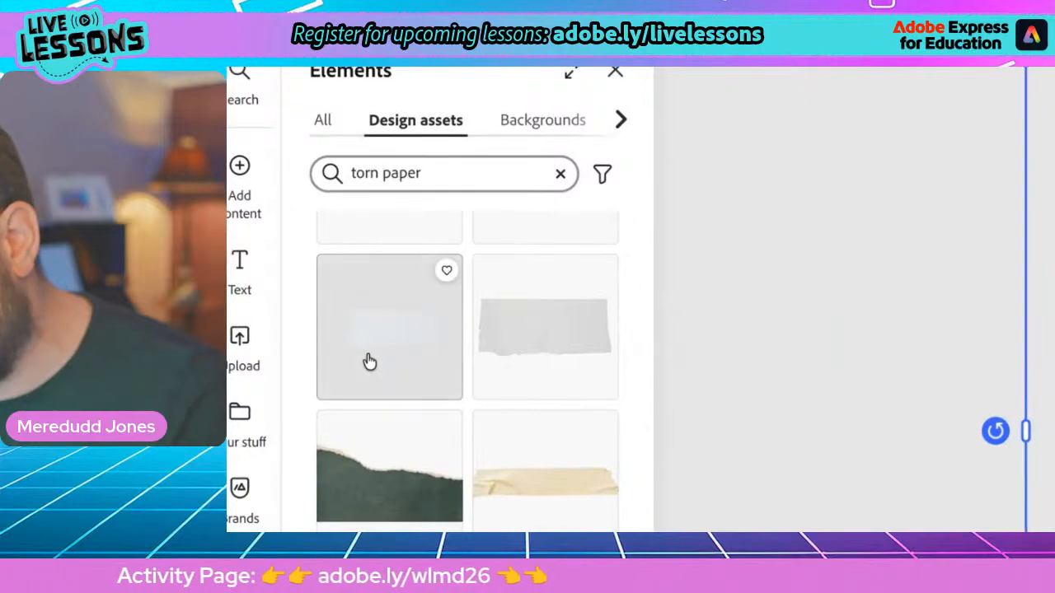
pyautogui.scroll(-1, 369, 363)
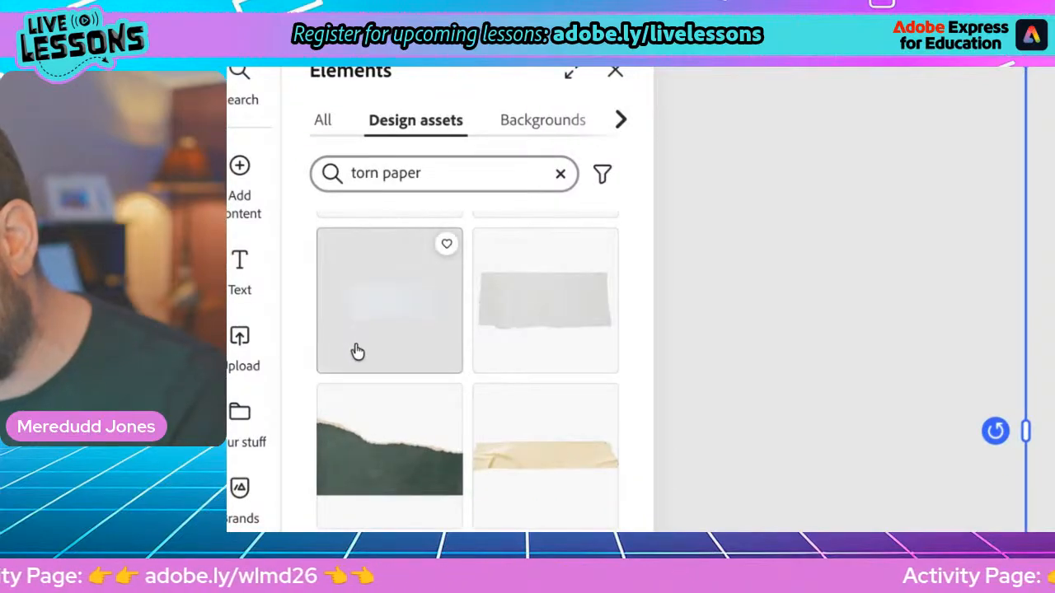
pyautogui.scroll(-10, 358, 350)
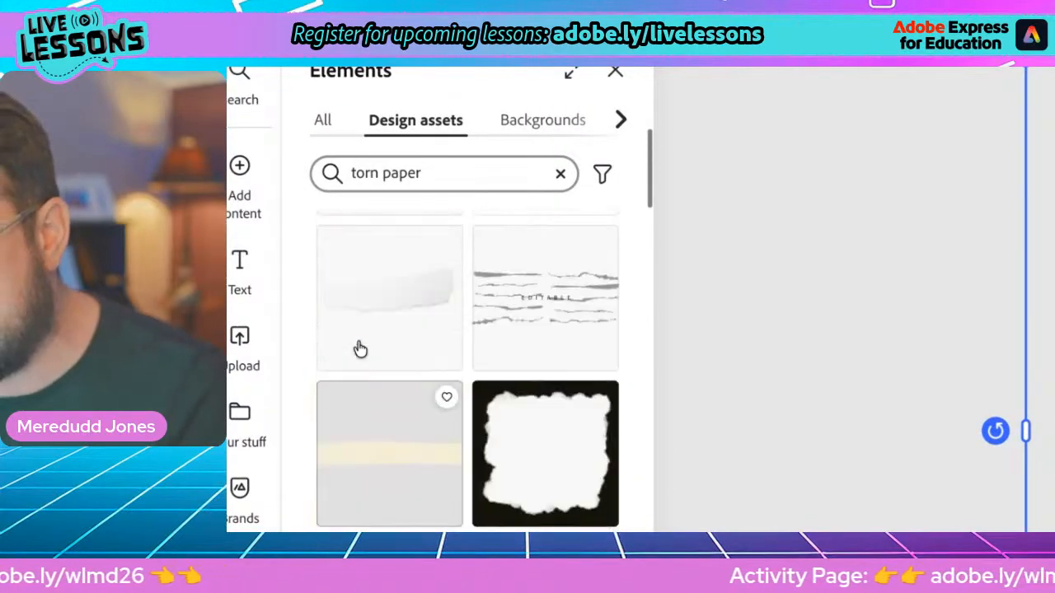
pyautogui.scroll(6, 358, 349)
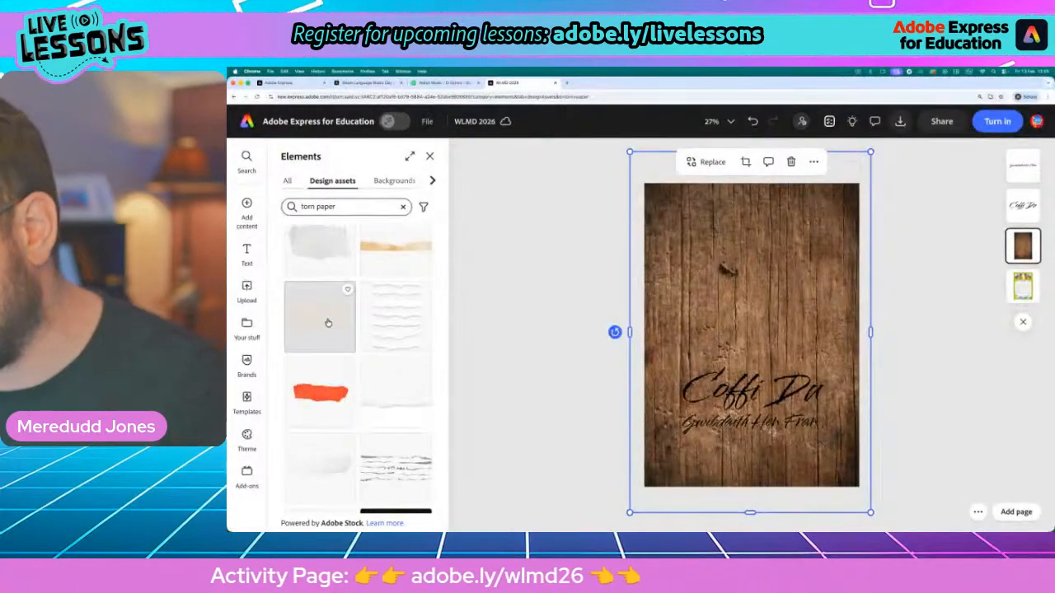
pyautogui.click(327, 318)
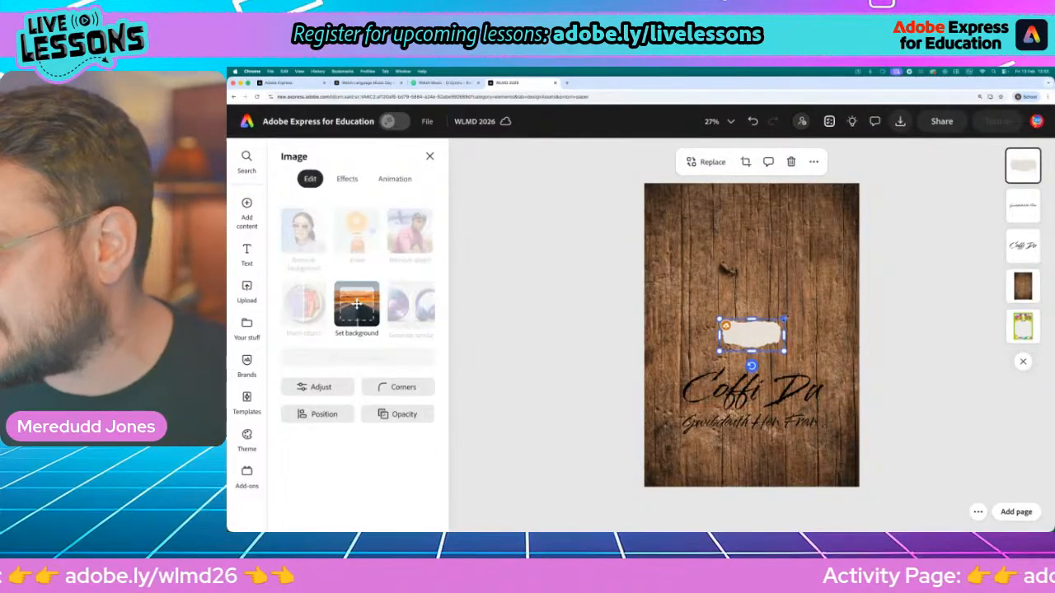
# Enlarge the torn paper to nearly the page width and place it over the two lines of lettering
pyautogui.moveTo(785, 319); pyautogui.dragTo(909, 266)
pyautogui.moveTo(802, 322); pyautogui.dragTo(752, 326)
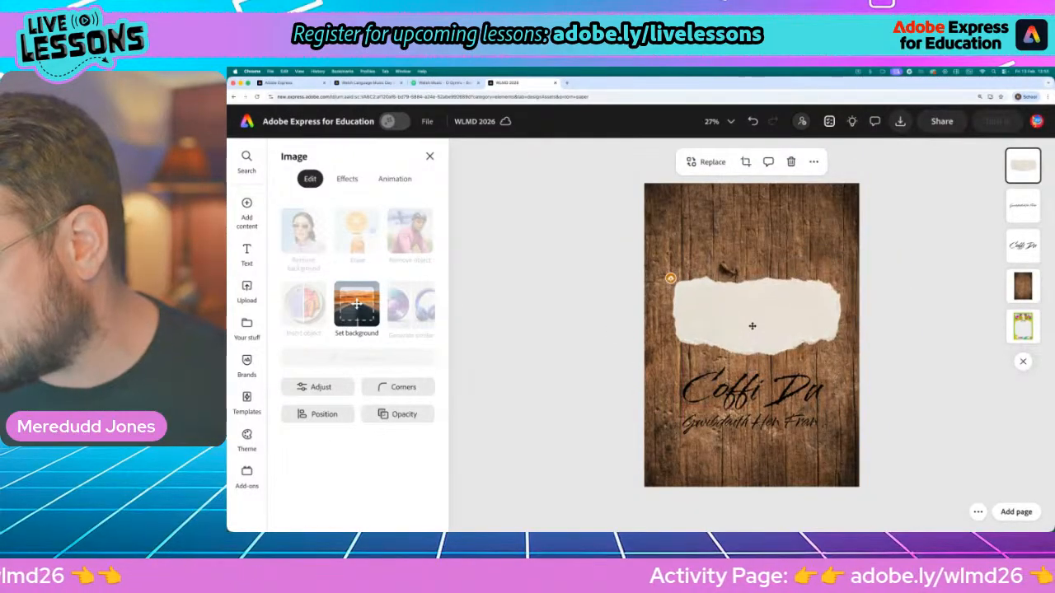
pyautogui.moveTo(850, 364); pyautogui.dragTo(858, 368)
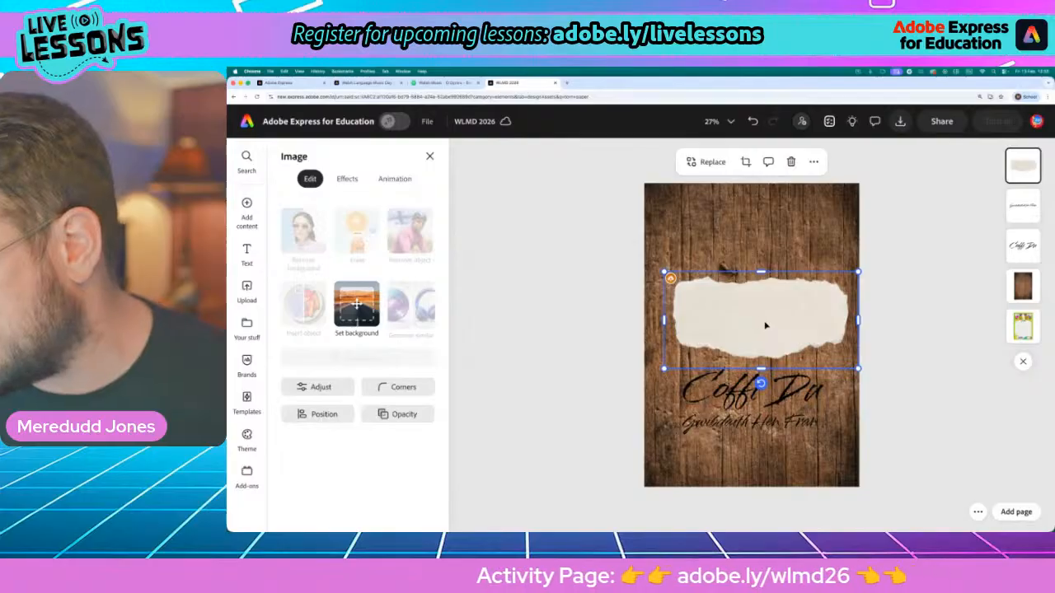
pyautogui.moveTo(766, 326); pyautogui.dragTo(747, 407)
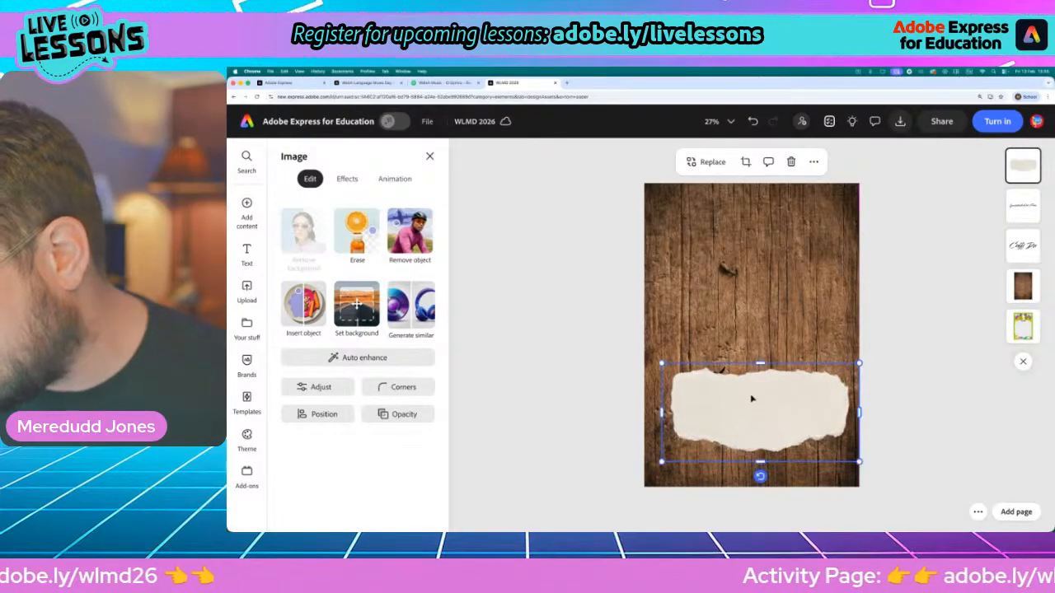
pyautogui.moveTo(751, 397); pyautogui.dragTo(750, 393)
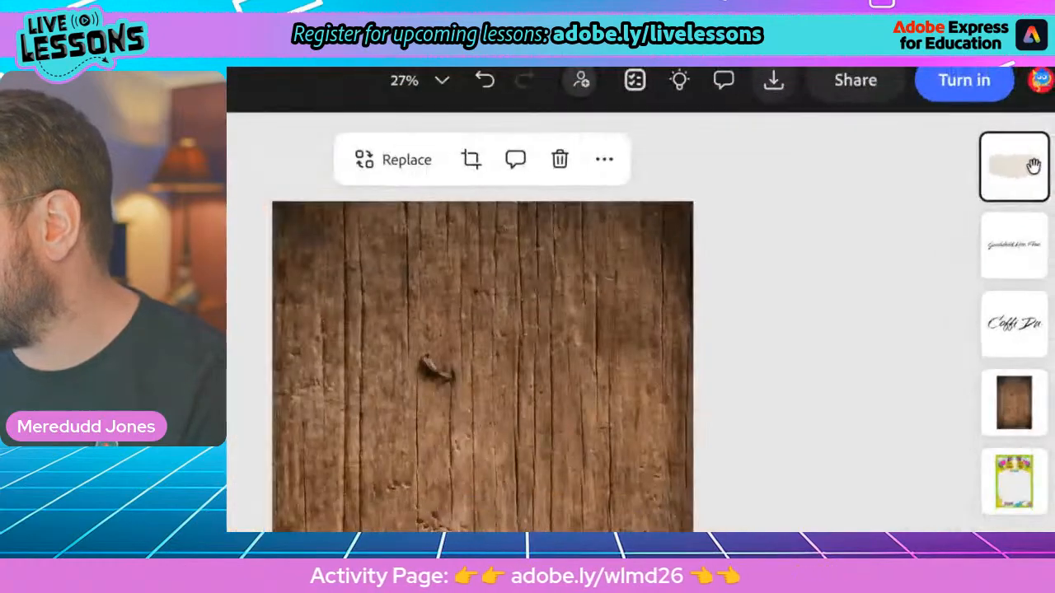
# Move the torn paper layer beneath the two text layers and above the wood photo
pyautogui.moveTo(1032, 164); pyautogui.dragTo(980, 188)
pyautogui.moveTo(932, 216); pyautogui.dragTo(1015, 324)
pyautogui.click(903, 357)
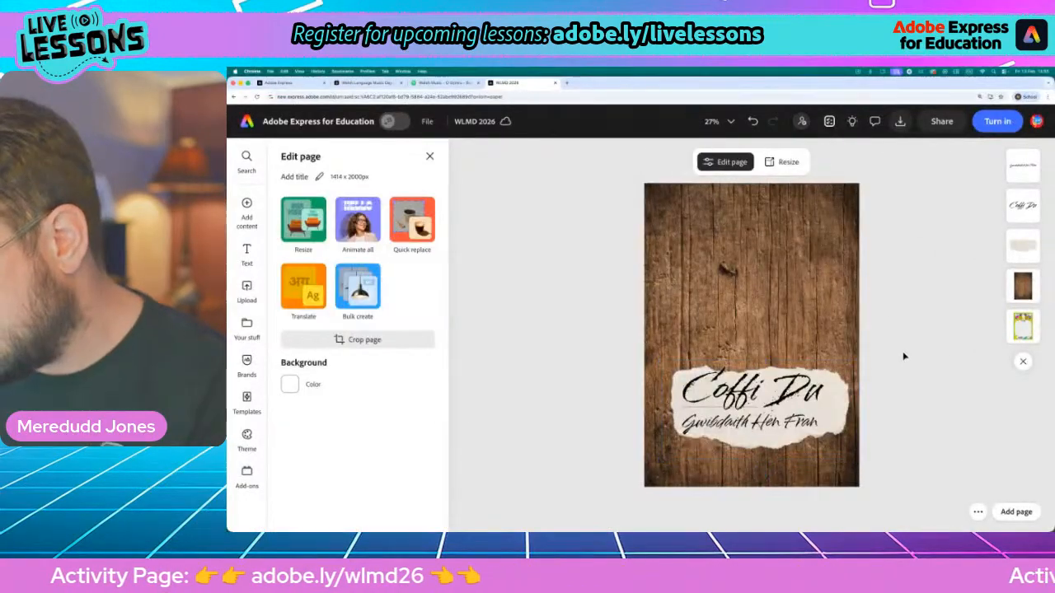
# Rotate the torn paper 180 degrees and reposition it behind both lines of lettering
pyautogui.click(829, 414)
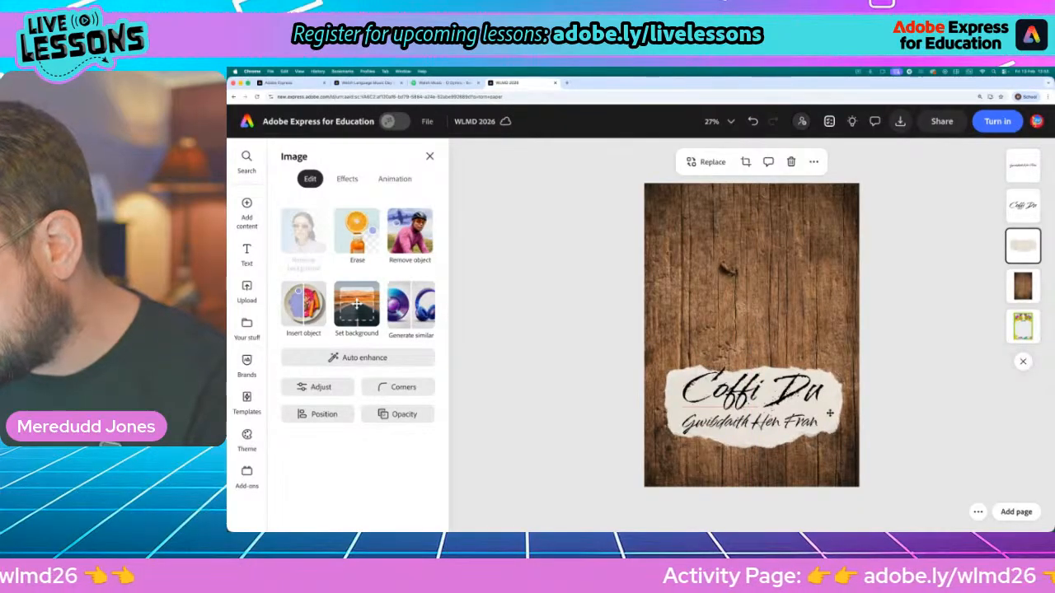
pyautogui.moveTo(755, 487); pyautogui.dragTo(754, 345)
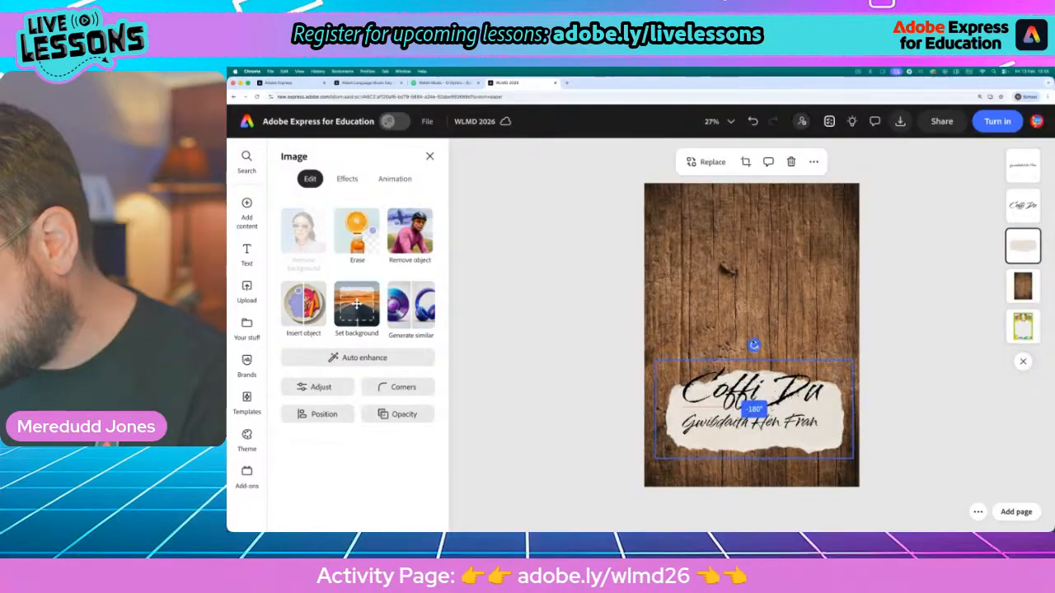
pyautogui.moveTo(836, 439); pyautogui.dragTo(827, 426)
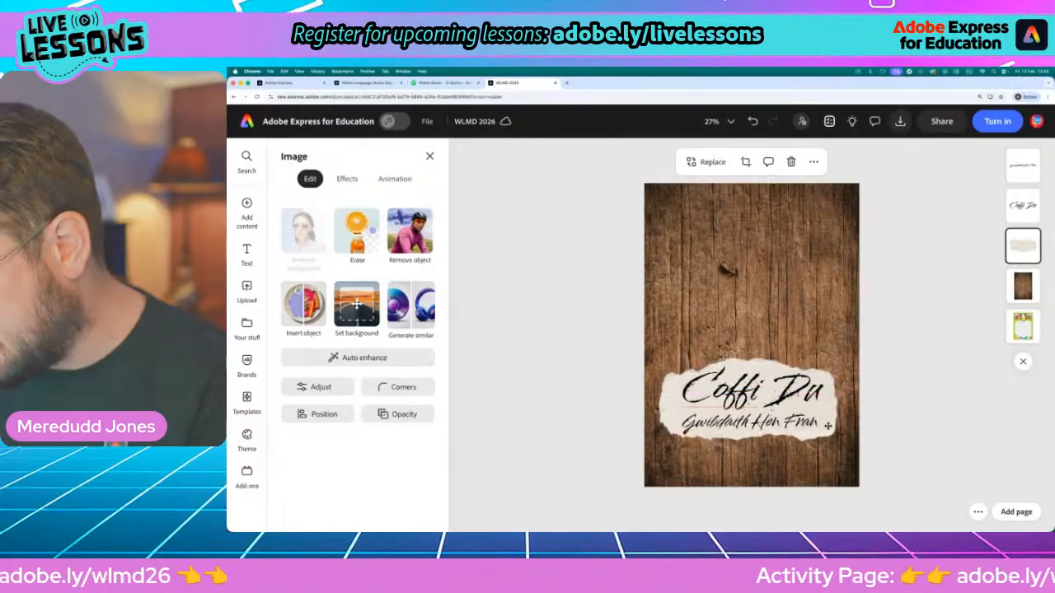
pyautogui.click(989, 425)
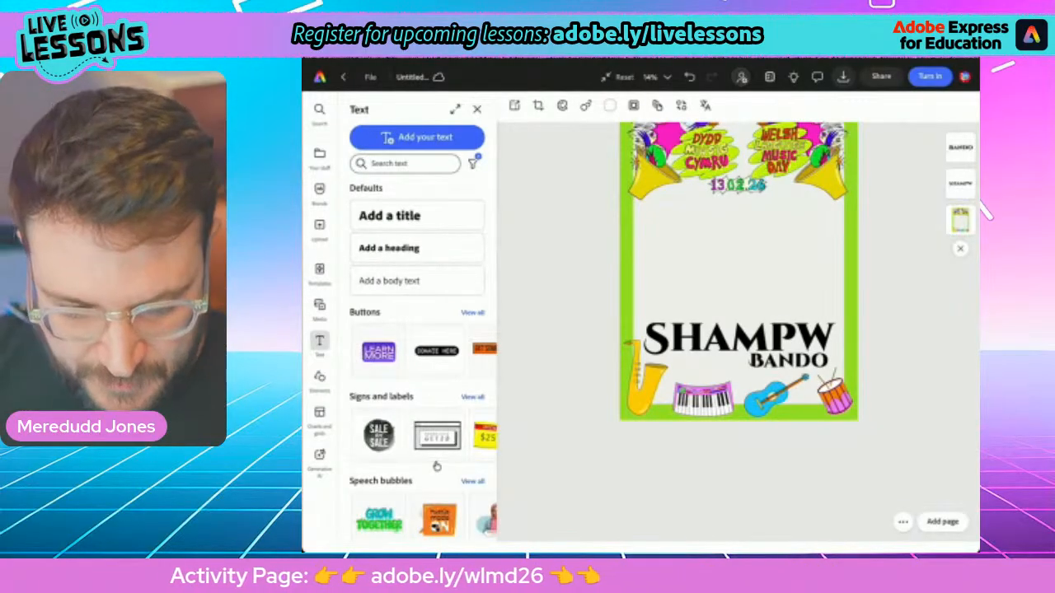
# Switch to the "Shampw" poster and search the photo library for "Bubbles"
pyautogui.press('p')
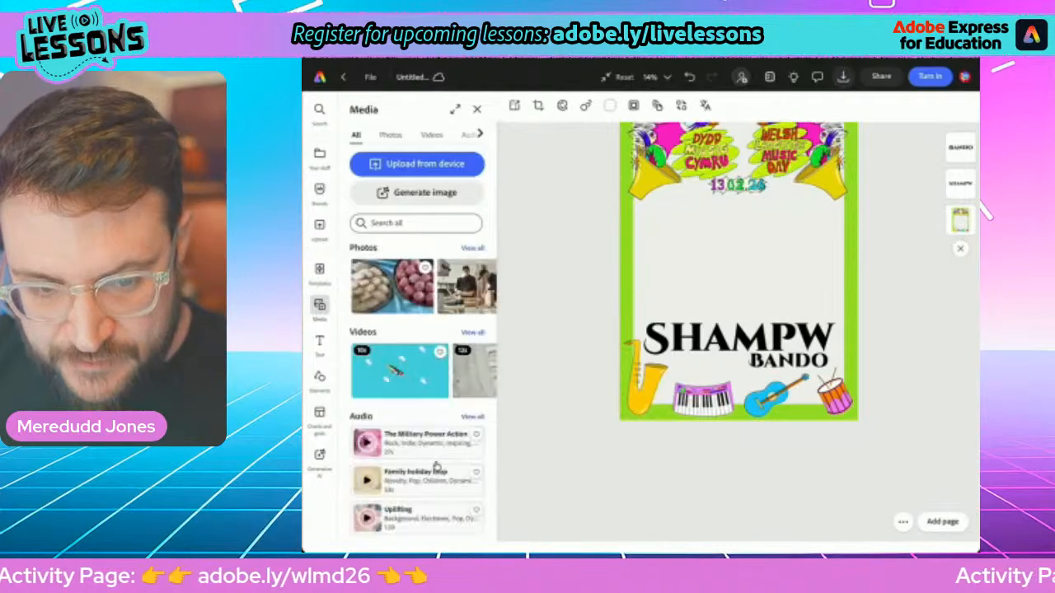
pyautogui.click(404, 224)
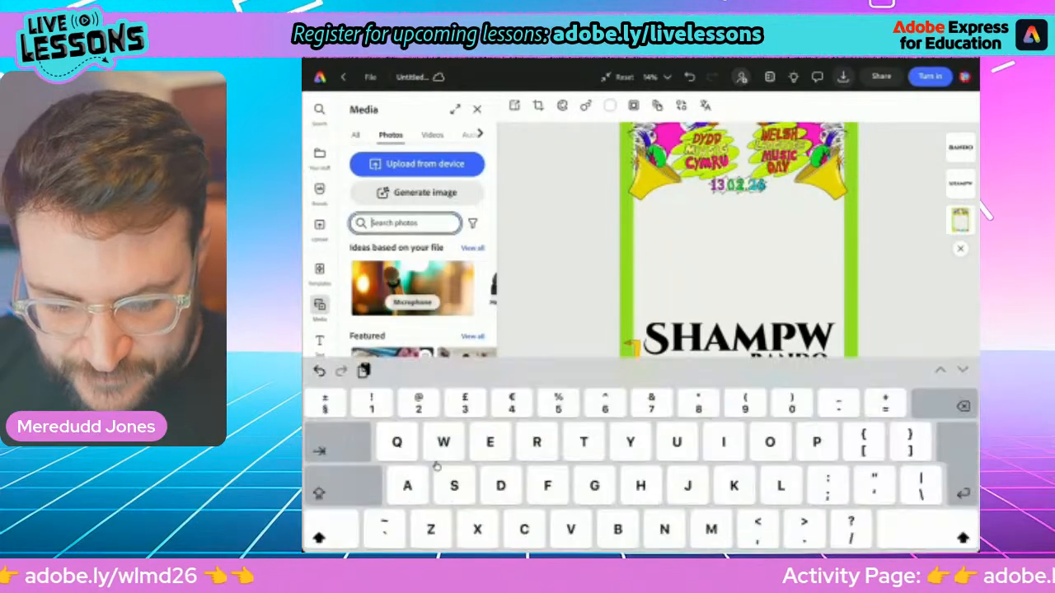
pyautogui.write('Bubbles')
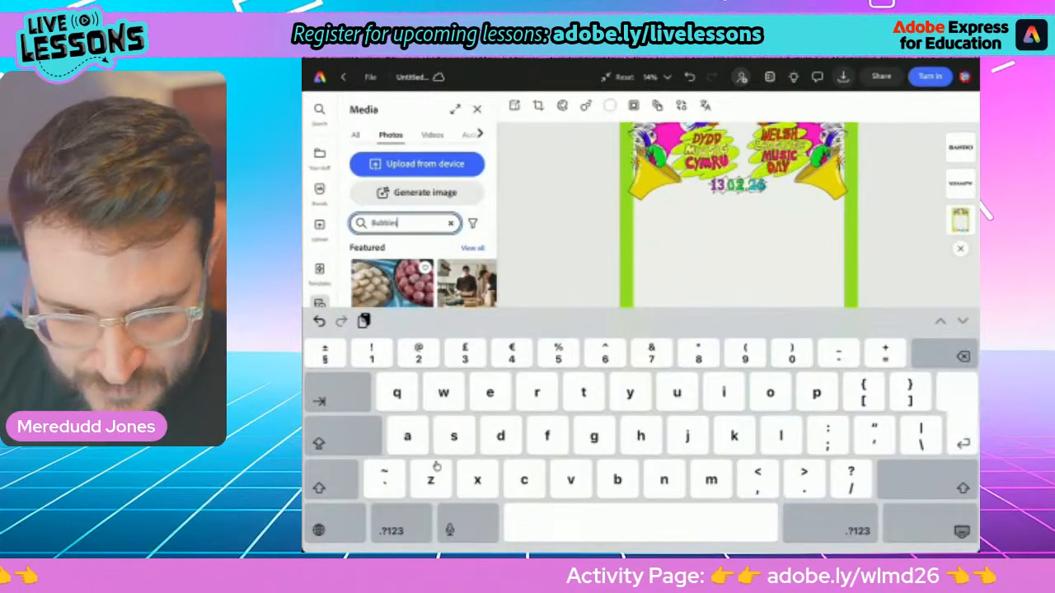
pyautogui.press('Return')
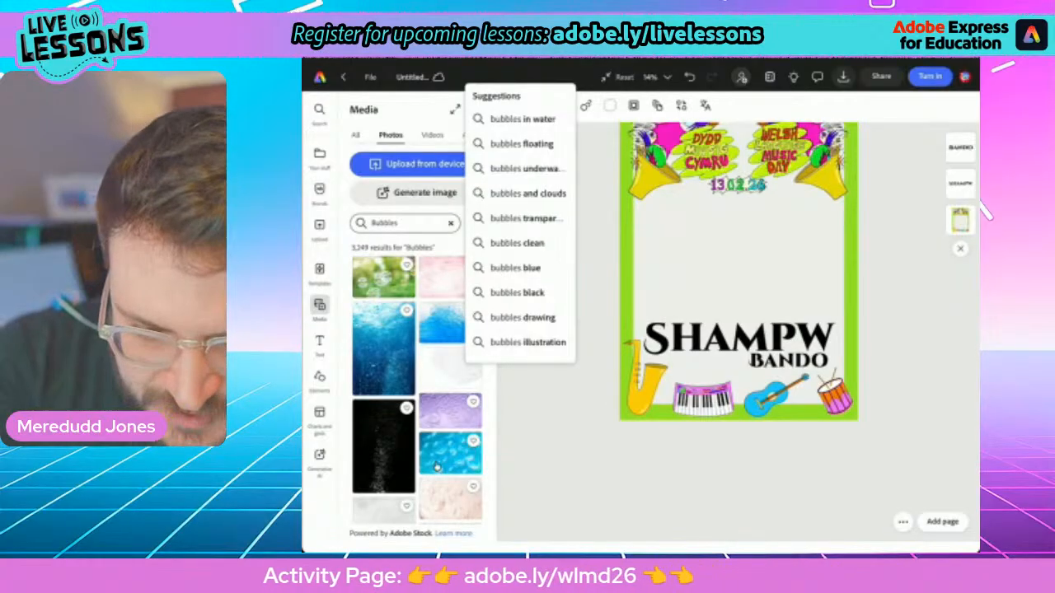
# Replace the photo search with "Foam"
pyautogui.click(405, 224)
pyautogui.click(451, 223)
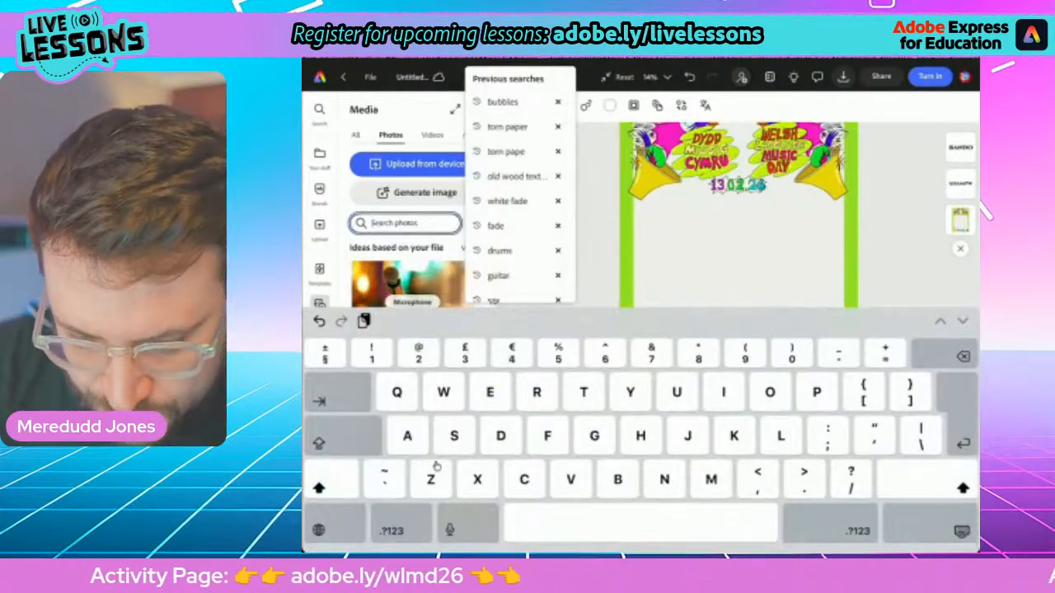
pyautogui.write('Foam')
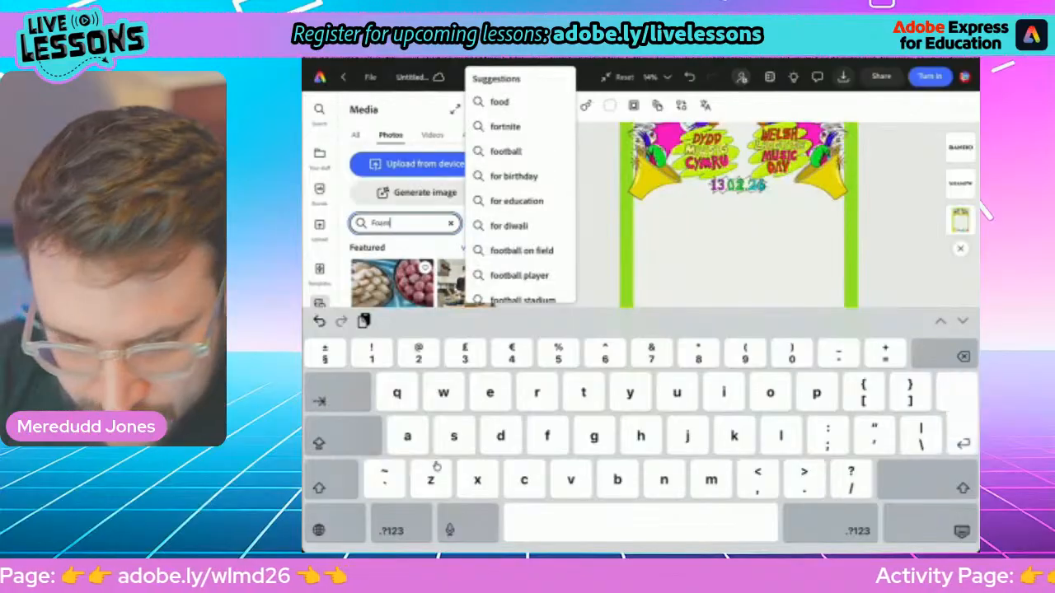
pyautogui.press('Return')
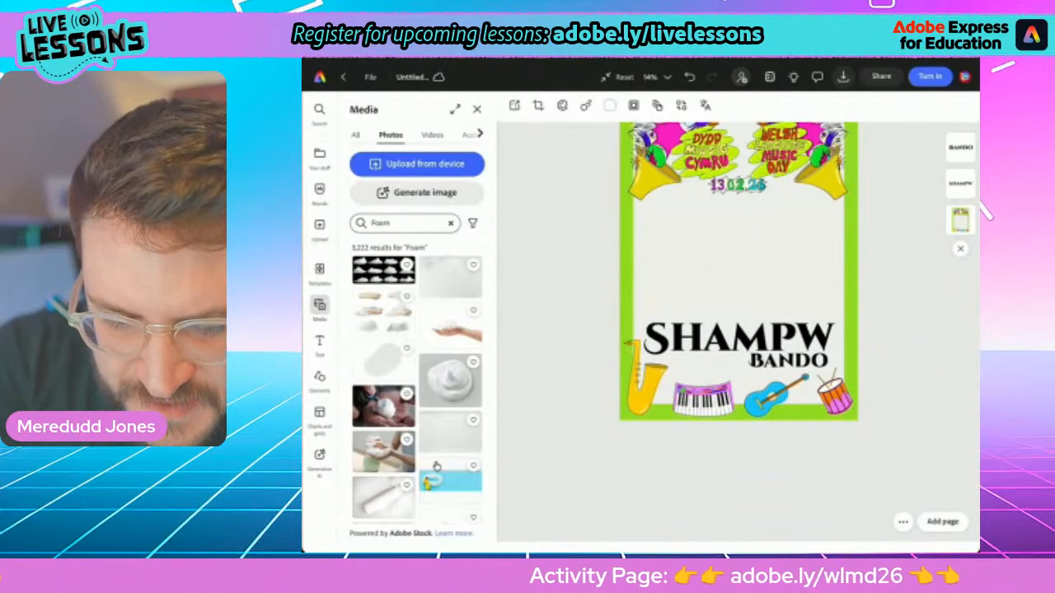
# Search the photos for "Suds", browse the results and add the pale pink bubbles photo to the "Shampw" poster
pyautogui.click(451, 223)
pyautogui.write('Su')
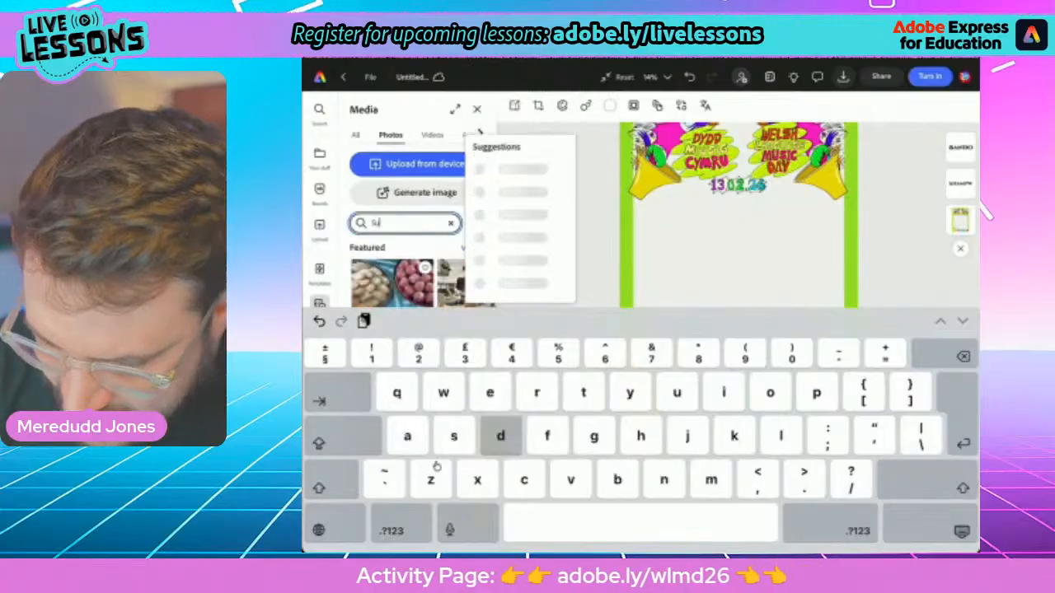
pyautogui.write('ds')
pyautogui.press('Return')
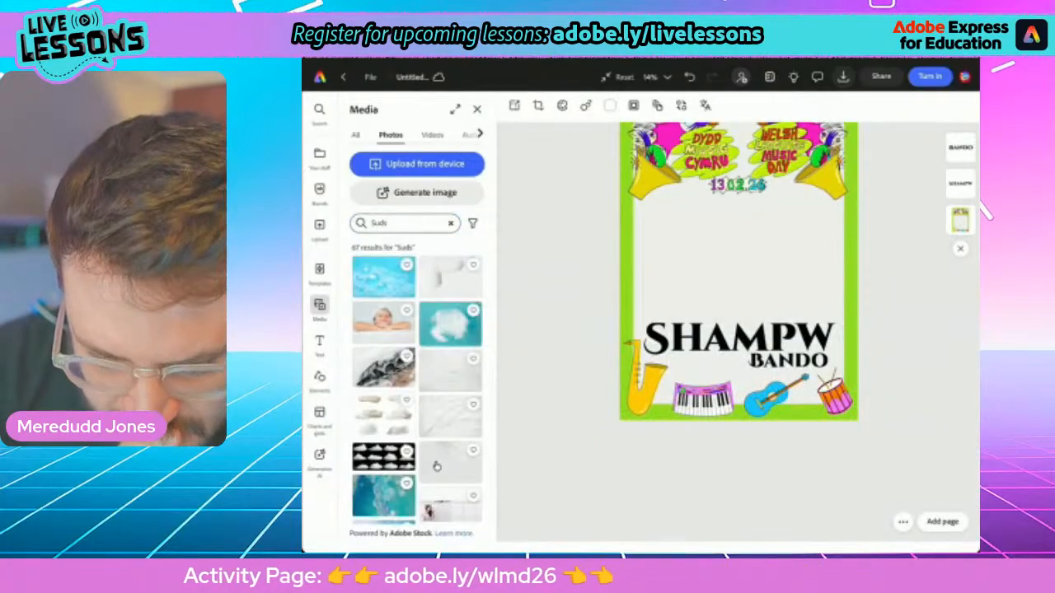
pyautogui.scroll(-5, 437, 466)
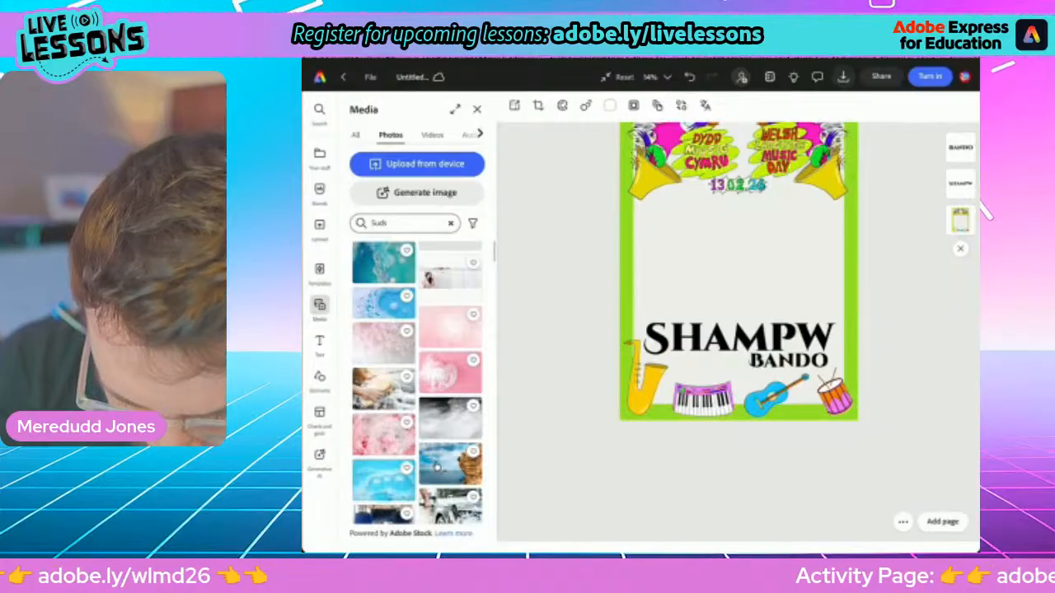
pyautogui.scroll(-2, 437, 467)
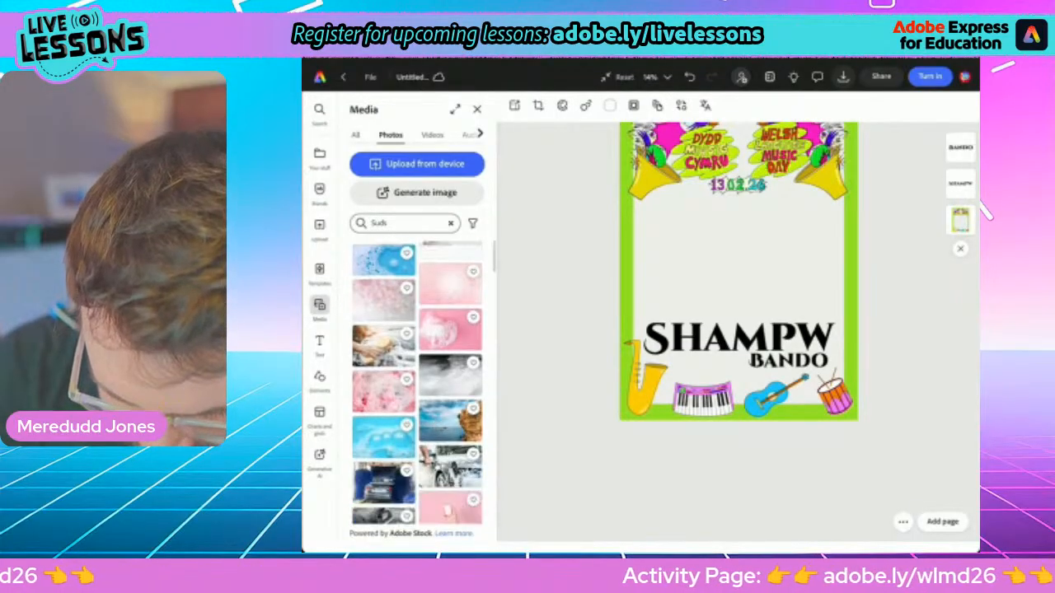
pyautogui.scroll(2, 437, 466)
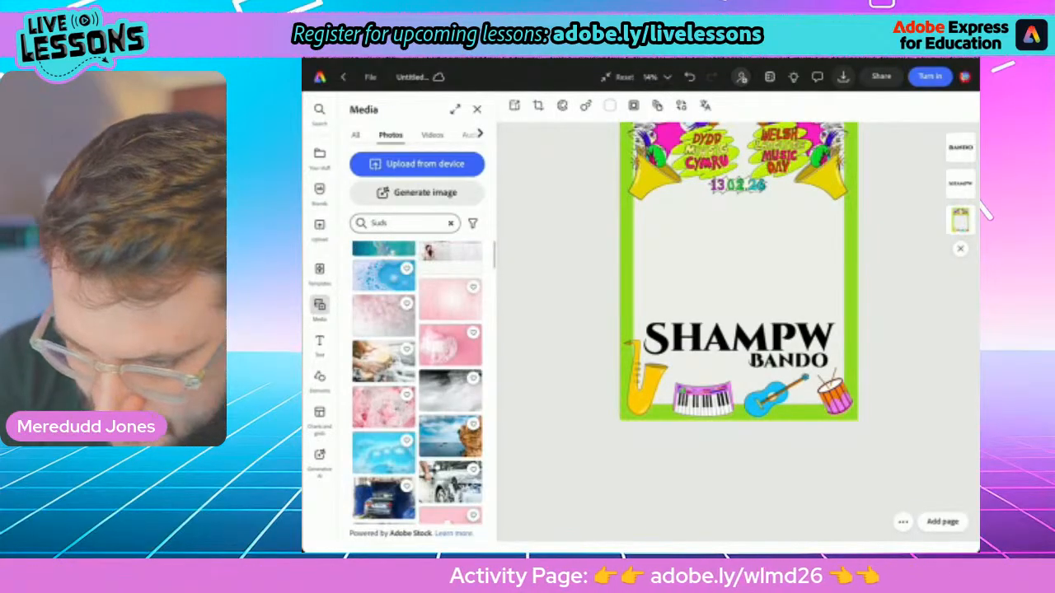
pyautogui.click(383, 316)
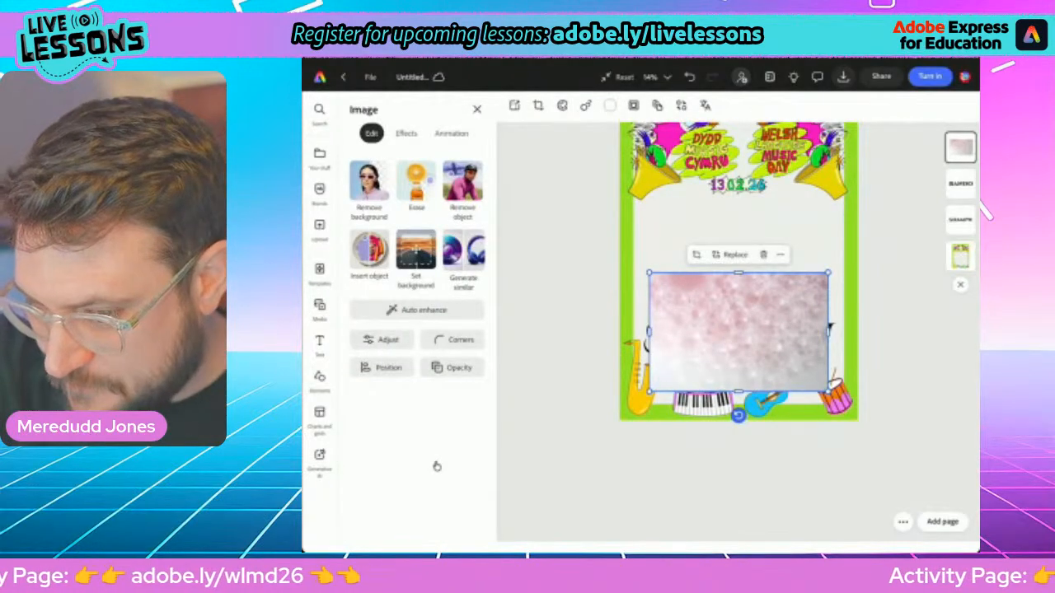
# Open the iPad's Control Centre and raise the screen brightness
pyautogui.moveTo(941, 63); pyautogui.dragTo(935, 165)
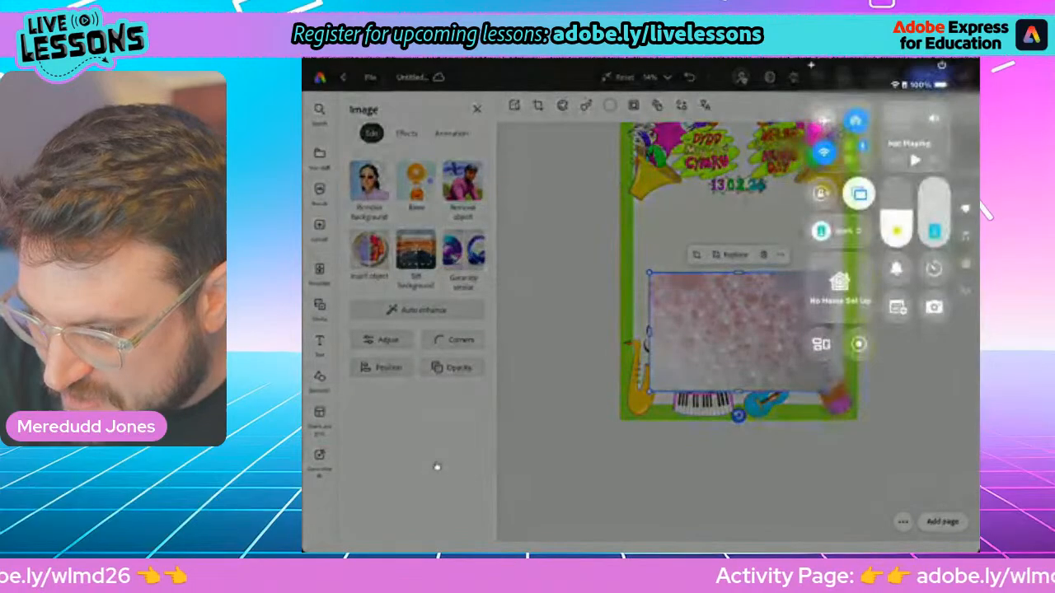
pyautogui.moveTo(897, 211); pyautogui.dragTo(897, 189)
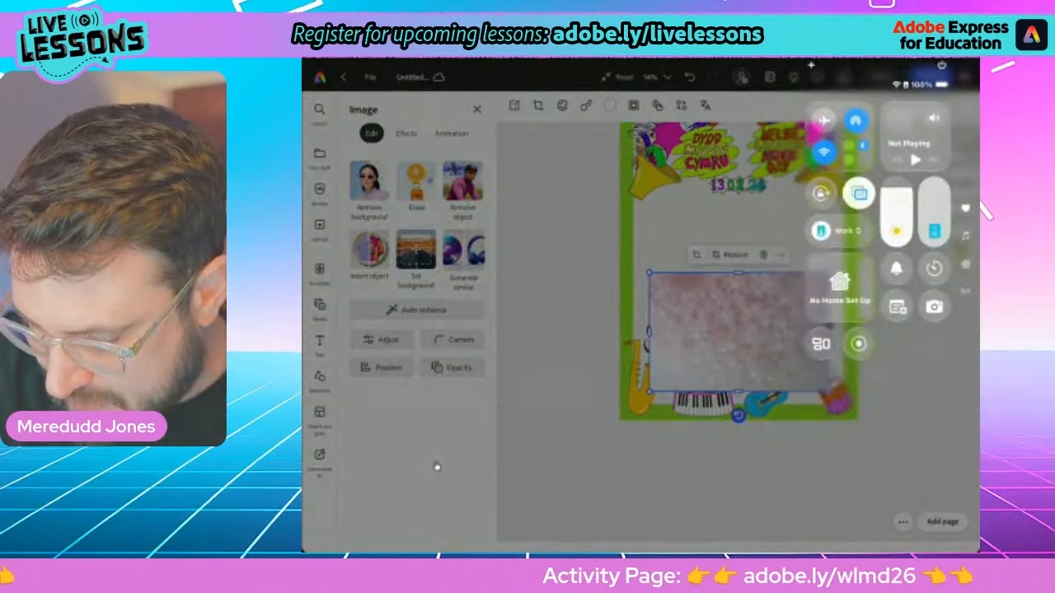
# Close the Control Centre, rotate the bubbles photo a quarter turn anticlockwise into portrait and enlarge it over most of the poster
pyautogui.click(437, 466)
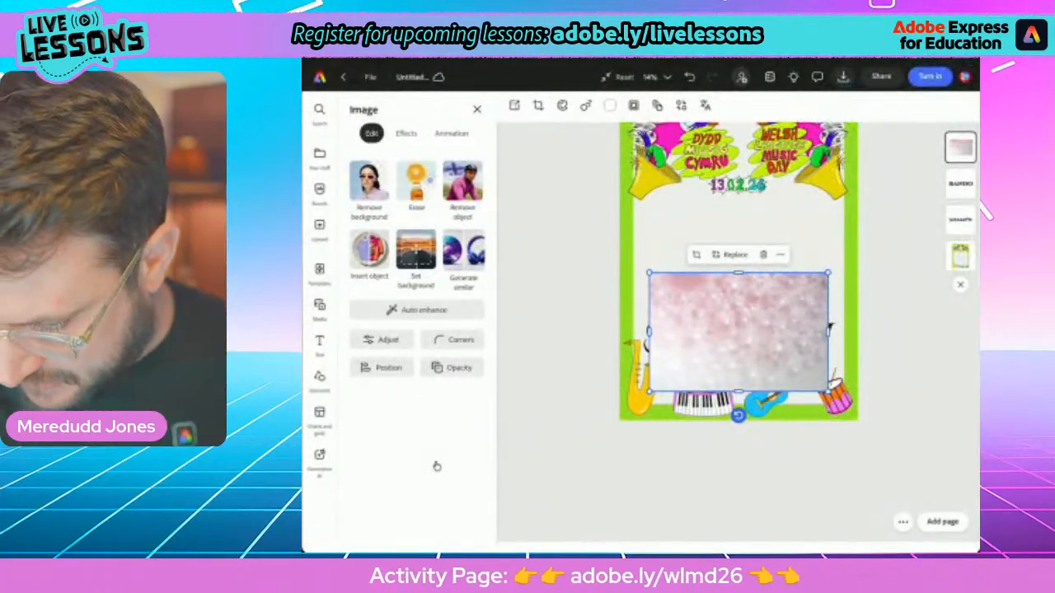
pyautogui.moveTo(739, 416); pyautogui.dragTo(822, 332)
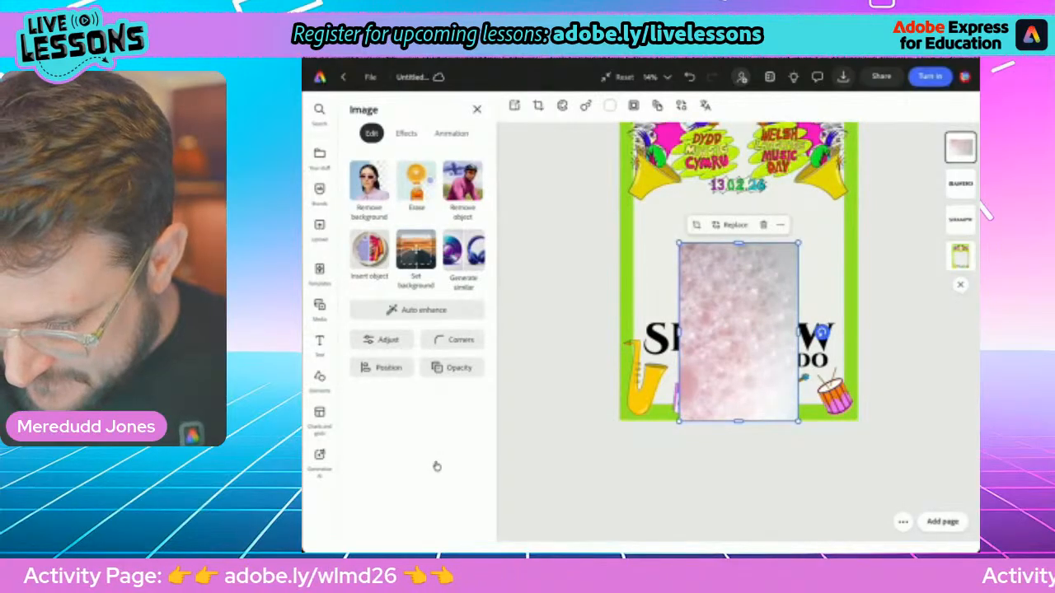
pyautogui.moveTo(738, 332); pyautogui.dragTo(668, 338)
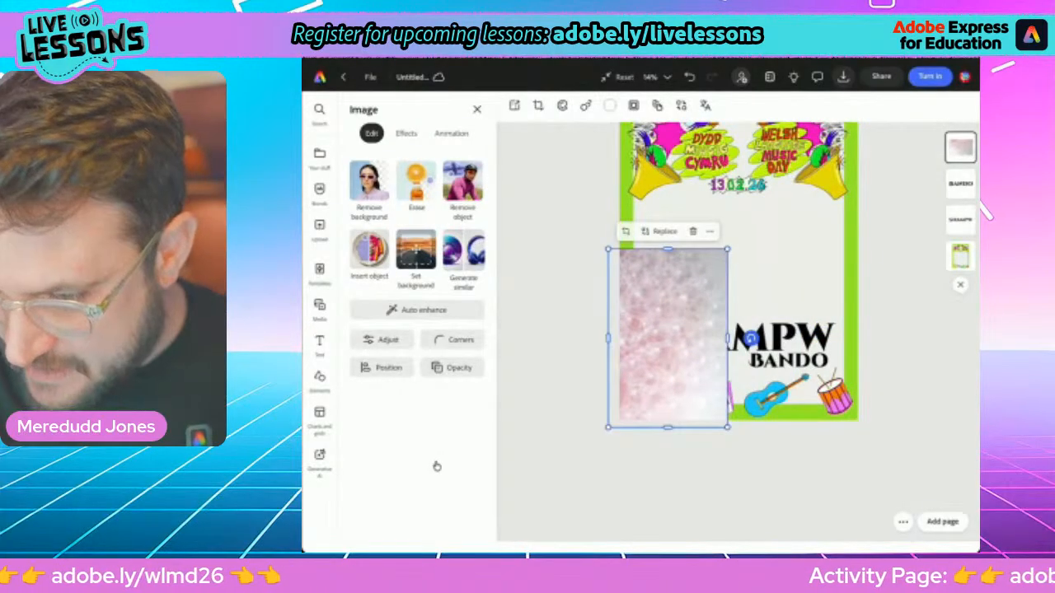
pyautogui.moveTo(728, 249); pyautogui.dragTo(833, 107)
pyautogui.click(902, 355)
pyautogui.scroll(-3, 739, 281)
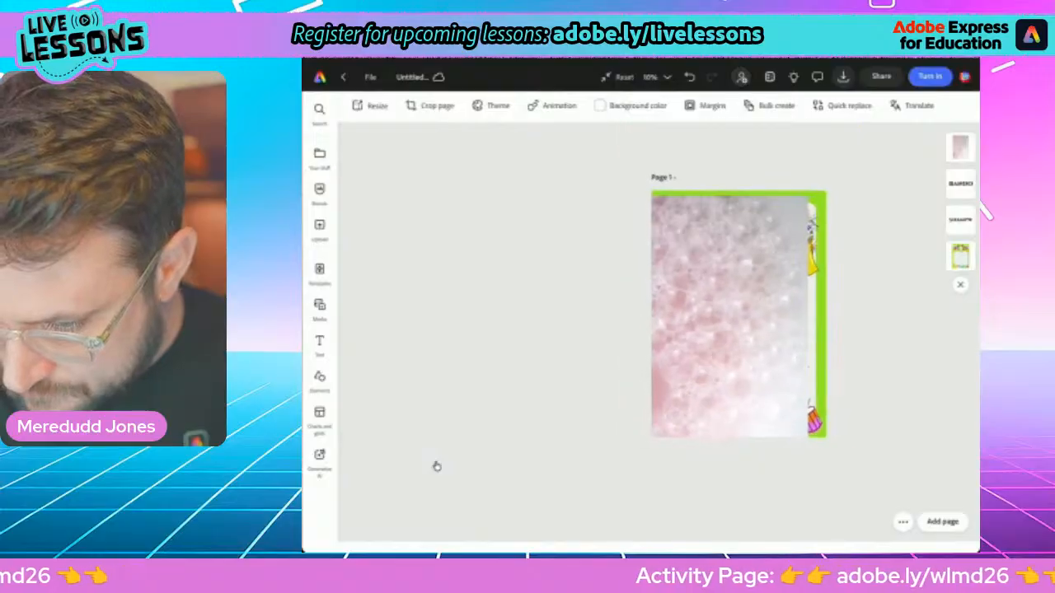
# Enlarge and reposition the bubbles photo to cover the whole page, and move its layer beneath the "Shampw" and "Bando" text
pyautogui.moveTo(734, 318); pyautogui.dragTo(726, 323)
pyautogui.moveTo(806, 202); pyautogui.dragTo(854, 131)
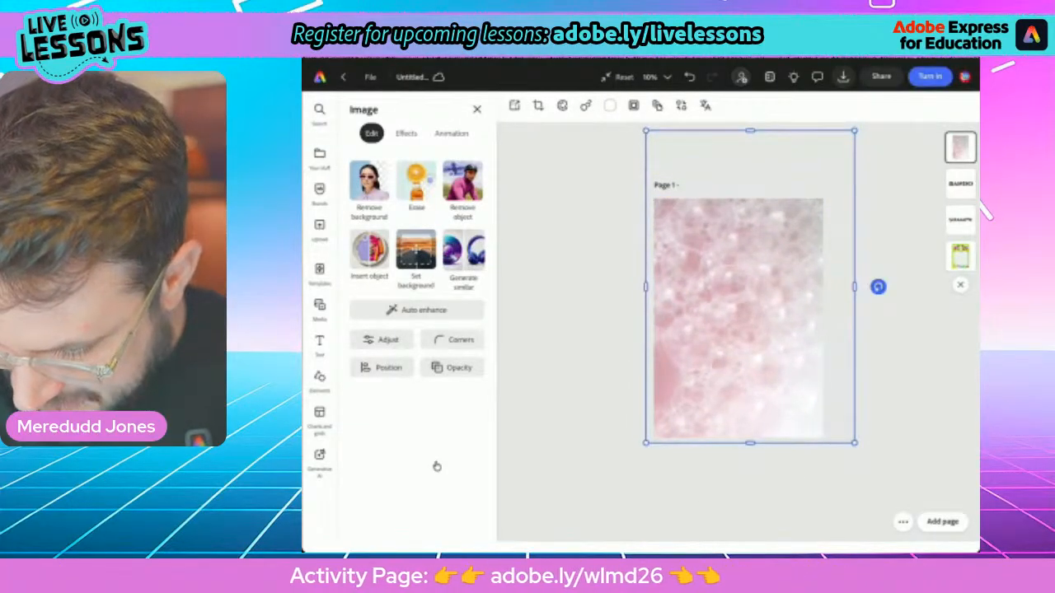
pyautogui.moveTo(739, 321); pyautogui.dragTo(741, 330)
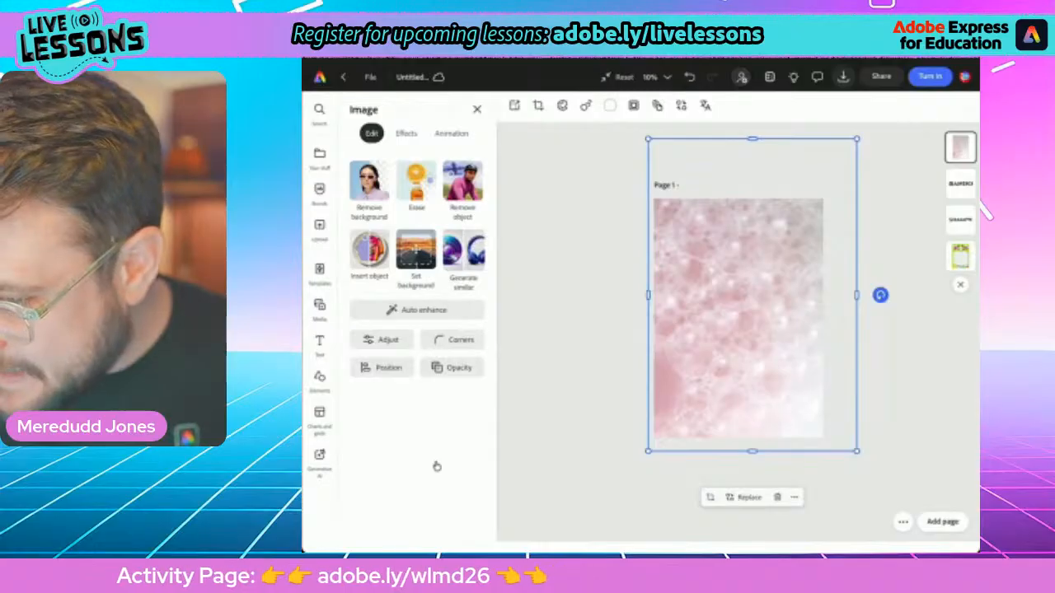
pyautogui.moveTo(960, 147); pyautogui.dragTo(948, 220)
pyautogui.press('Escape')
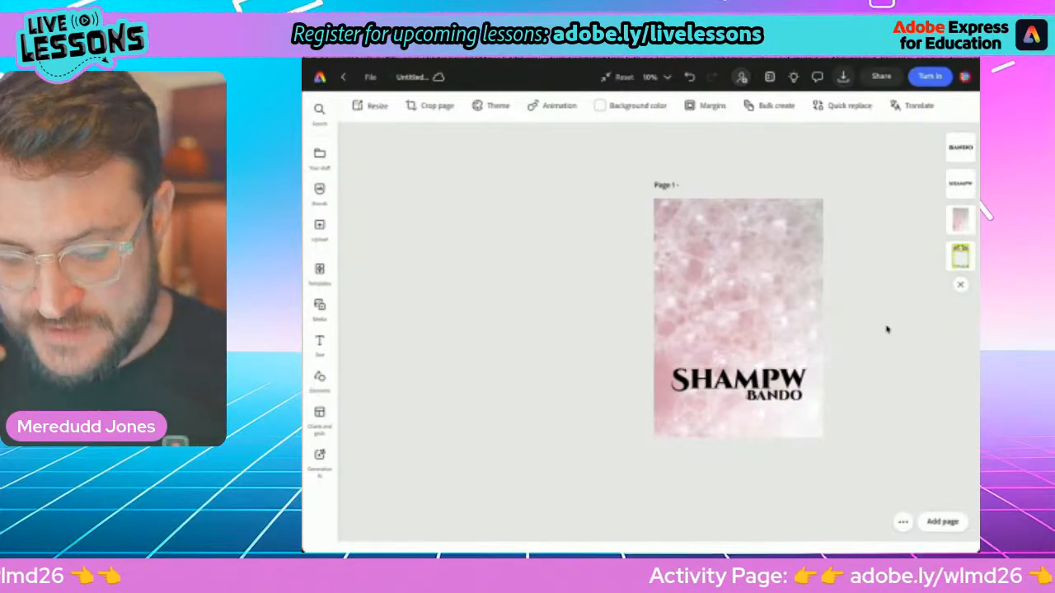
# Search the design assets for "Glitter" and add the thin gold brush stroke to the poster
pyautogui.press('e')
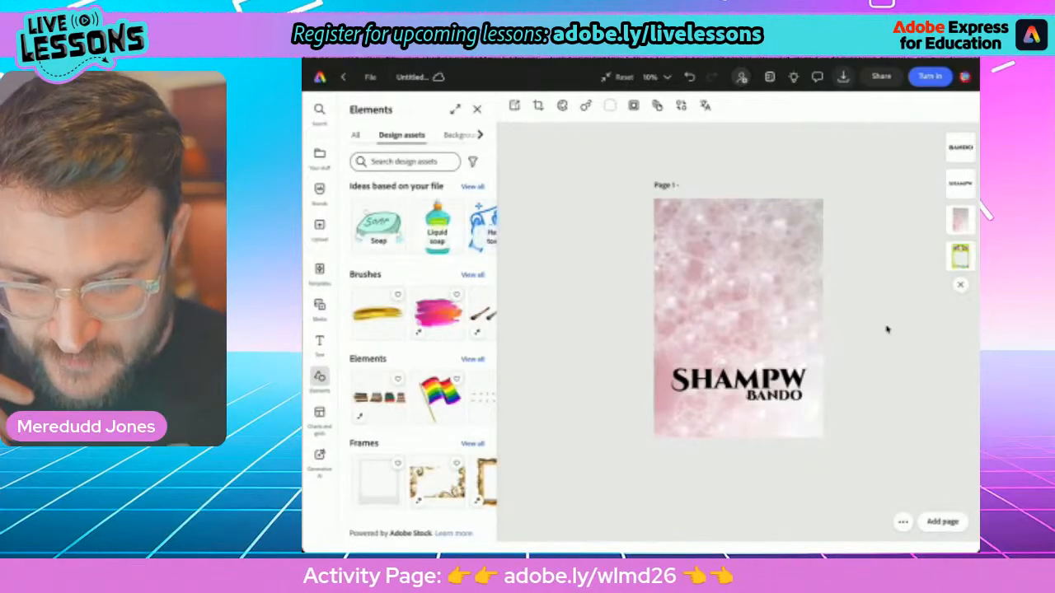
pyautogui.click(404, 162)
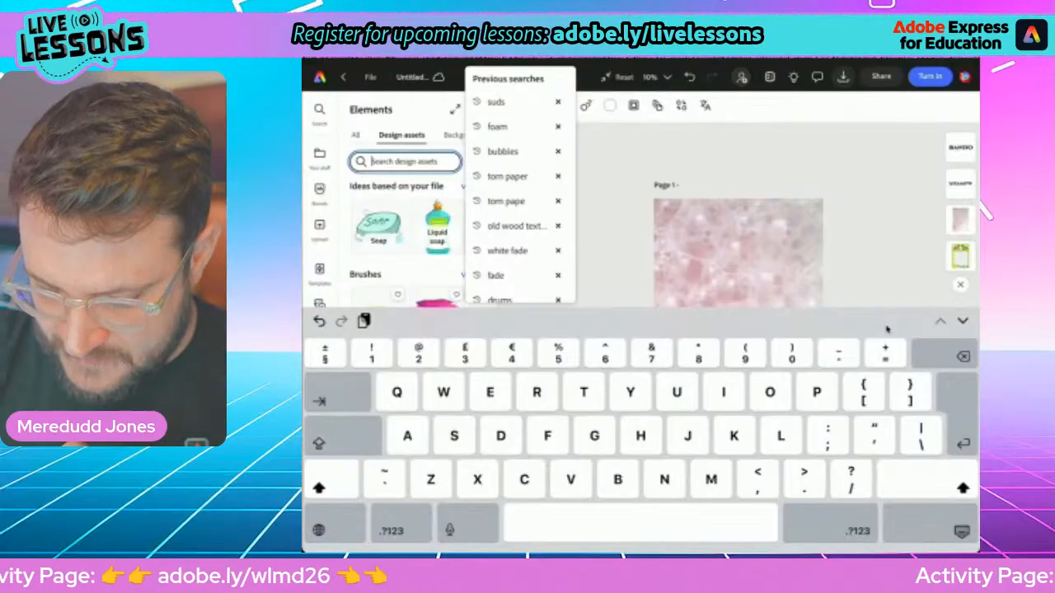
pyautogui.write('Glitter')
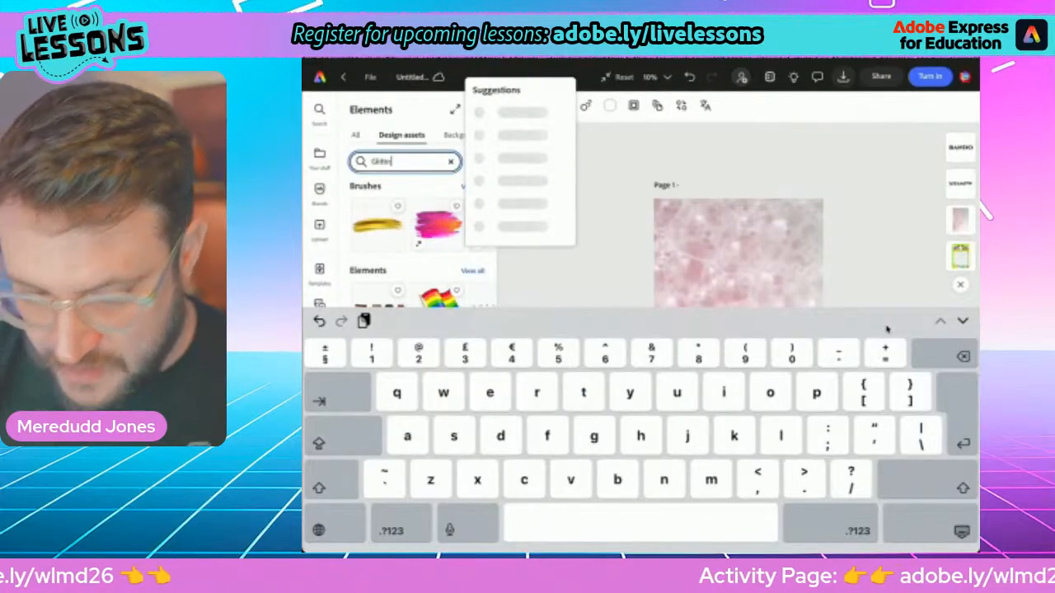
pyautogui.press('Return')
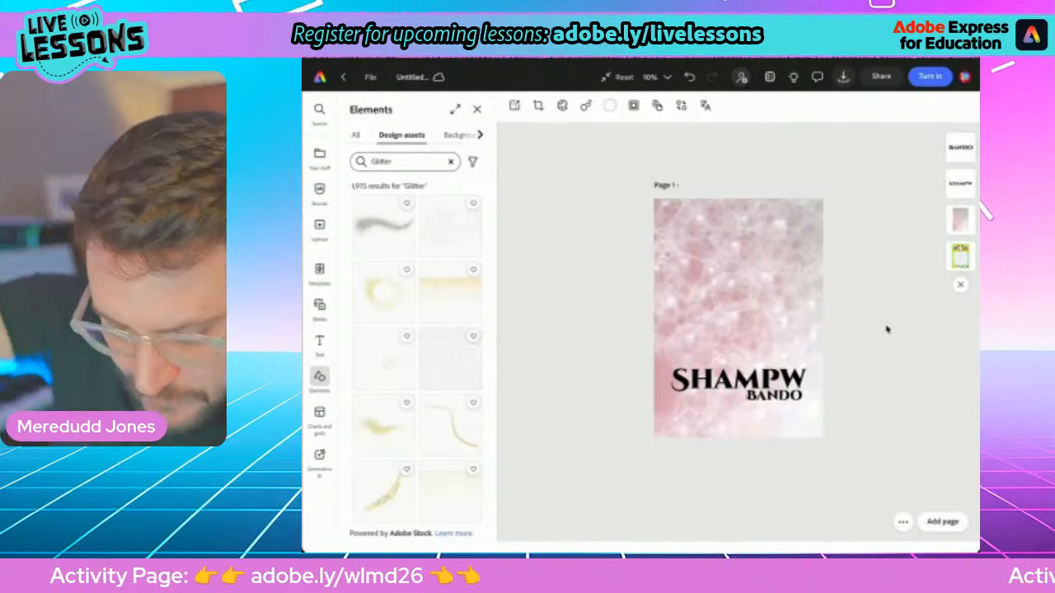
pyautogui.scroll(-5, 417, 355)
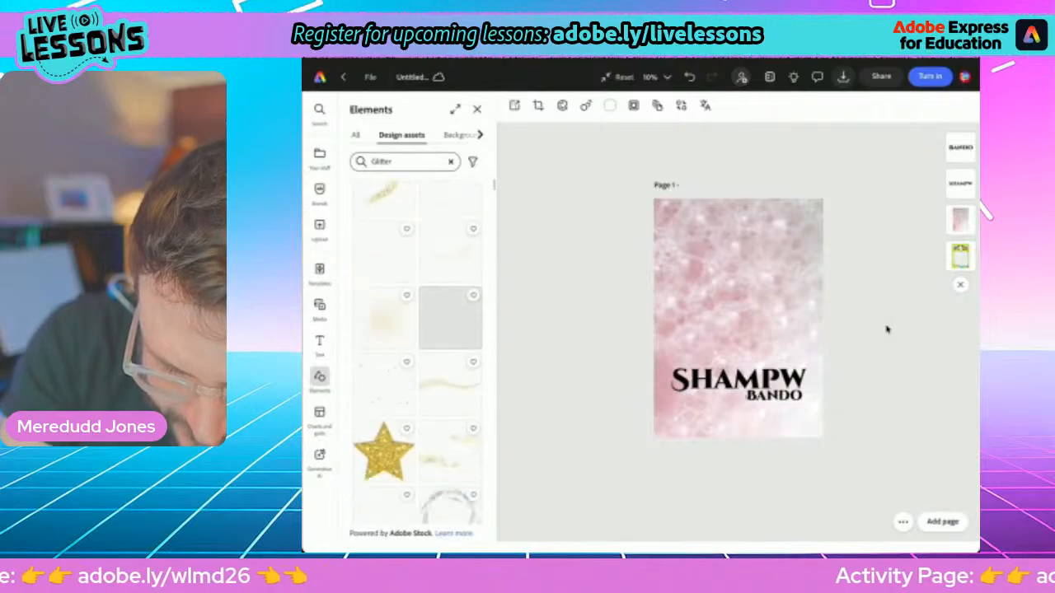
pyautogui.scroll(-5, 418, 355)
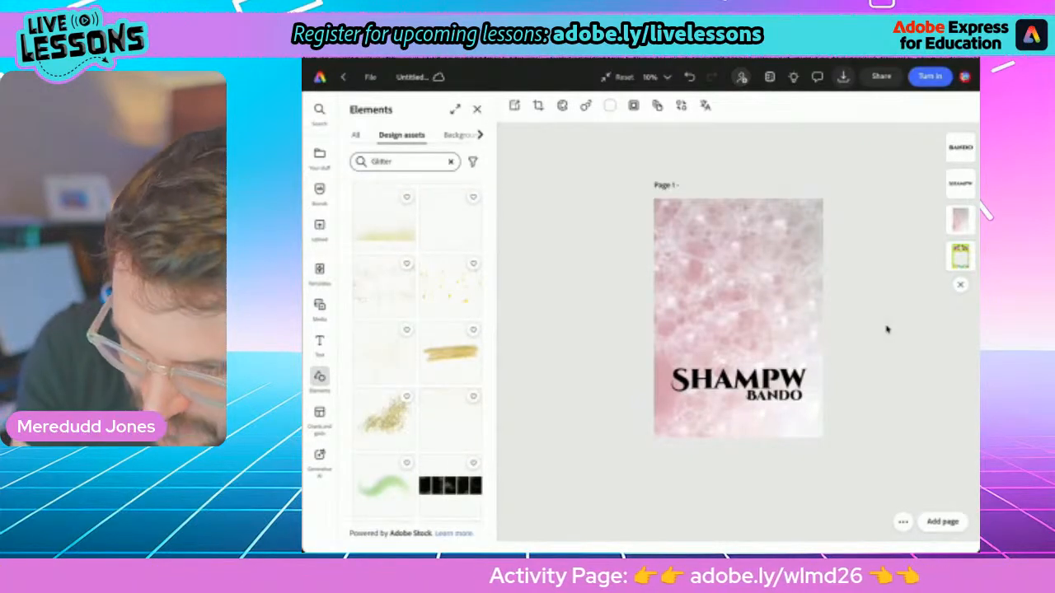
pyautogui.click(451, 353)
# Browse further through the glitter assets and add the teal glitter smear to the poster
pyautogui.scroll(-5, 363, 355)
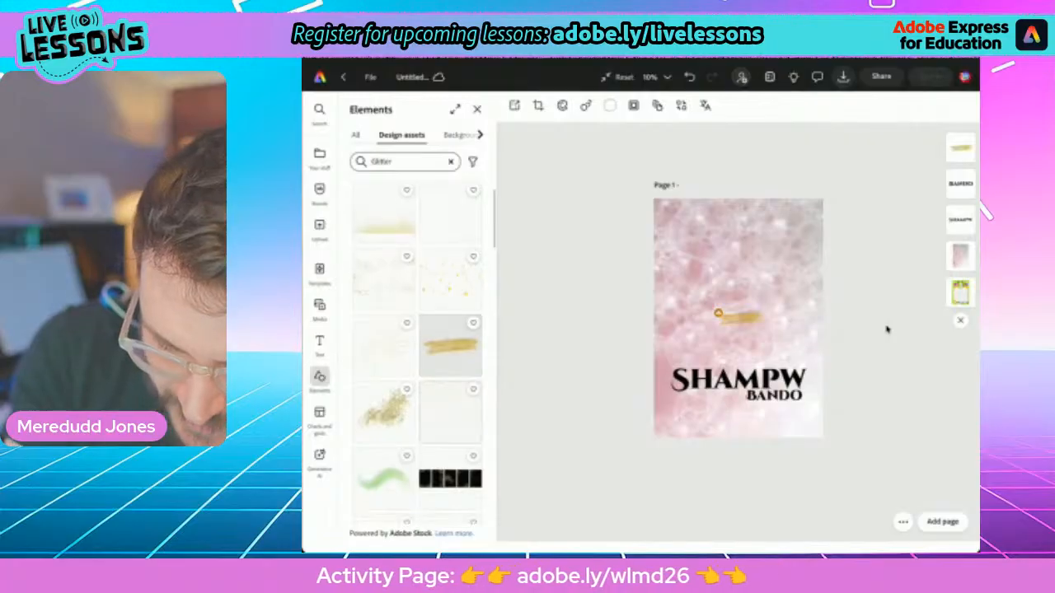
pyautogui.scroll(-3, 418, 355)
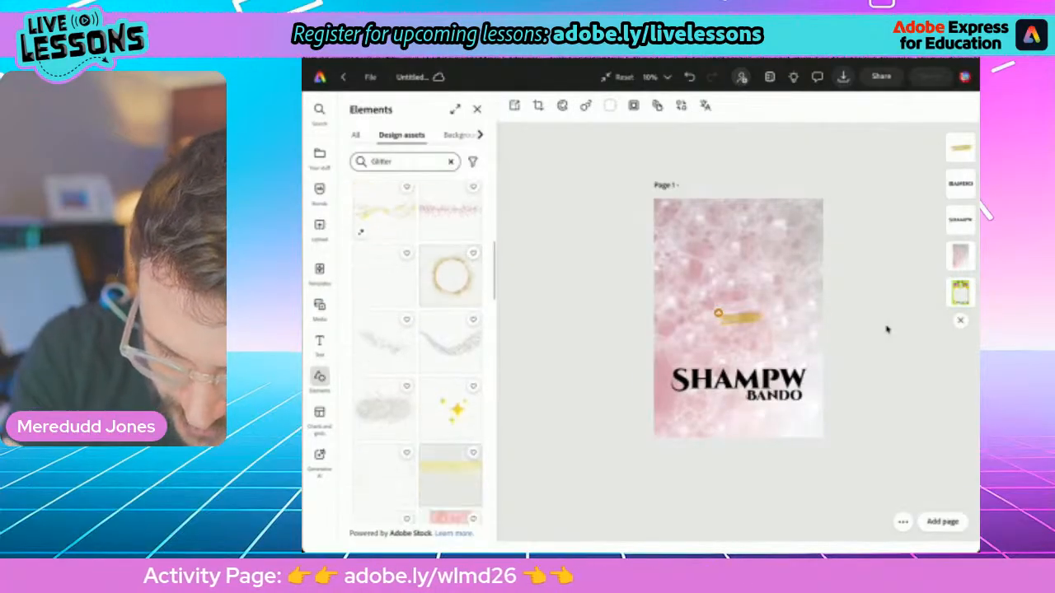
pyautogui.scroll(-3, 418, 354)
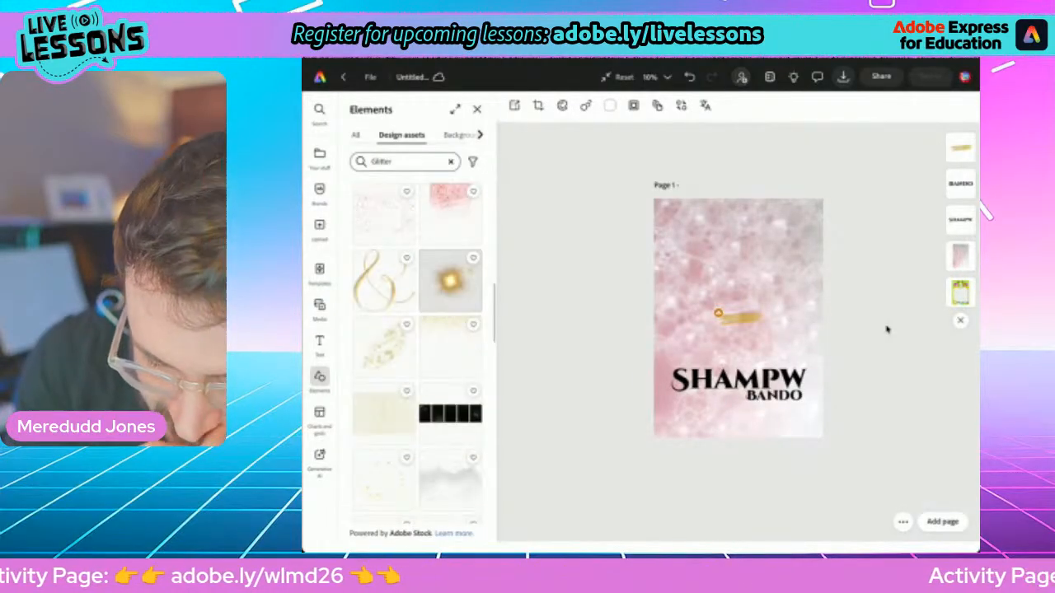
pyautogui.scroll(-10, 417, 354)
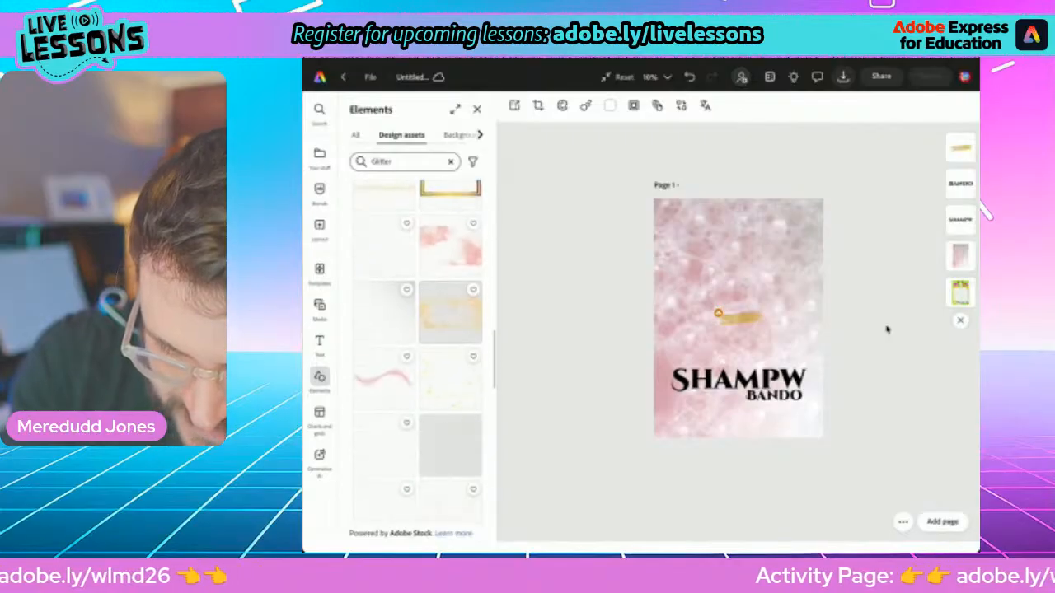
pyautogui.scroll(-4, 418, 355)
pyautogui.scroll(-4, 418, 355)
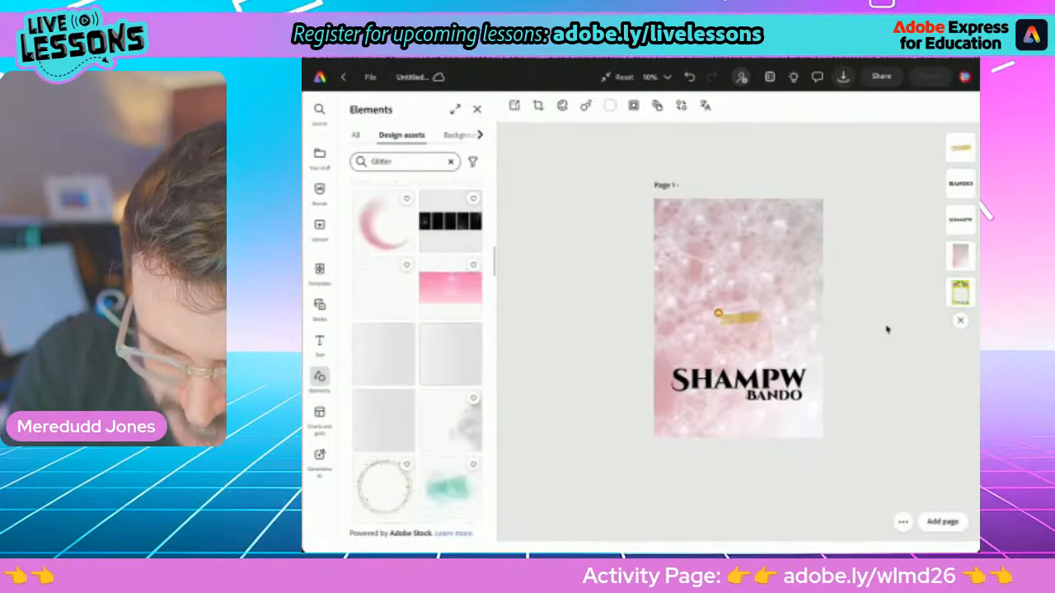
pyautogui.scroll(-5, 418, 355)
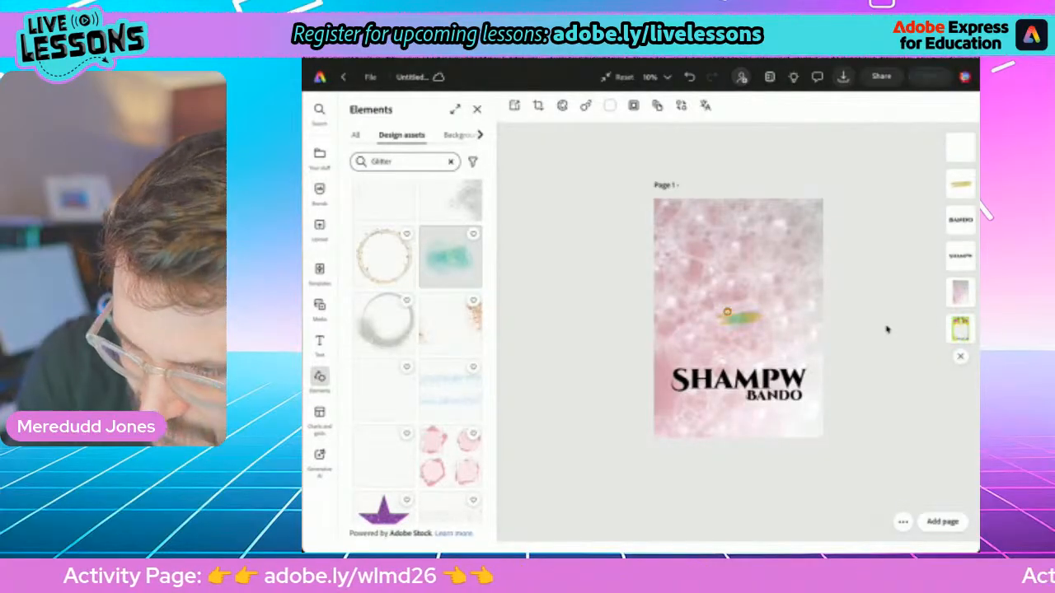
# Add the gold glitter strip with the slanted end to the poster
pyautogui.scroll(-10, 418, 355)
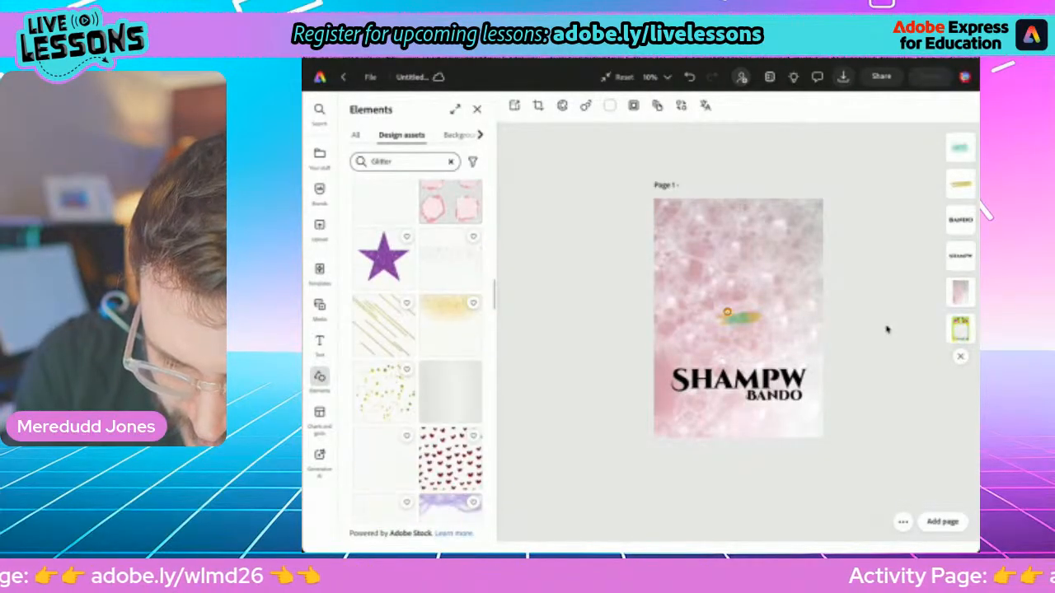
pyautogui.scroll(4, 418, 355)
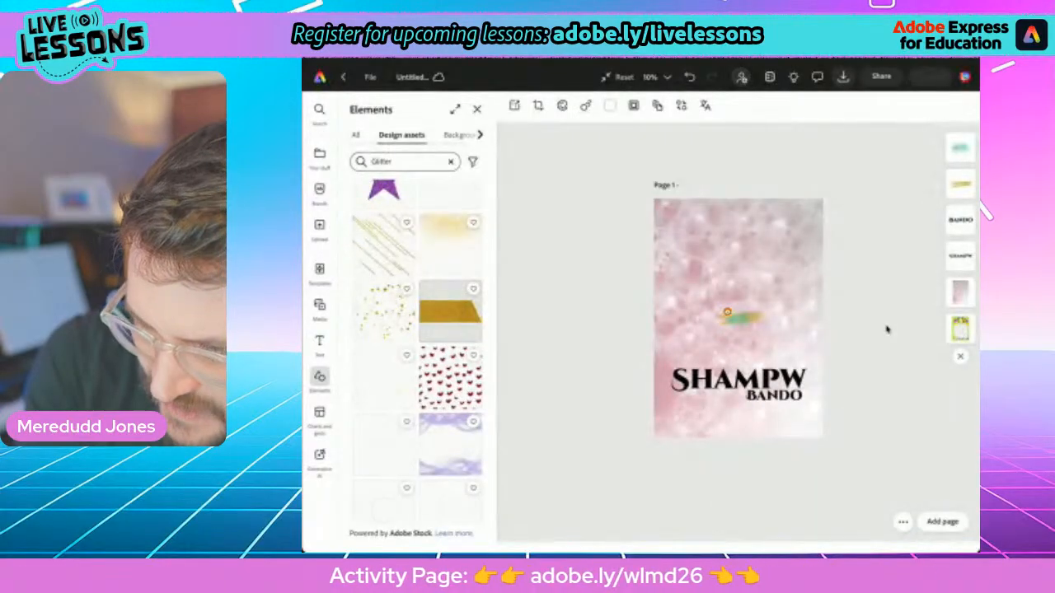
pyautogui.scroll(-5, 451, 301)
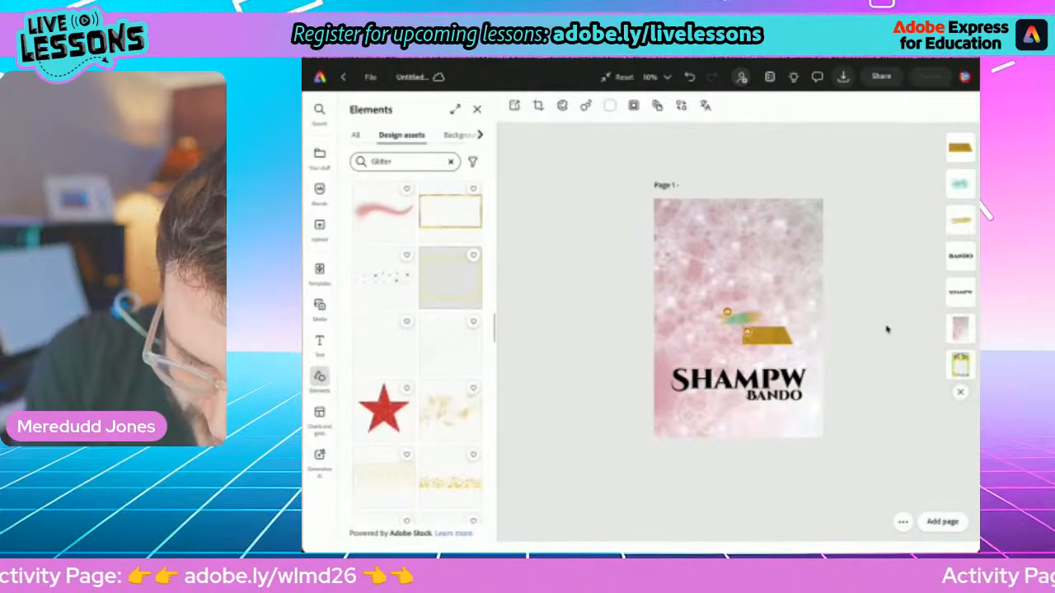
# Look further through the glitter results and add the broad gold brush patch with ragged edges to the poster
pyautogui.scroll(-4, 417, 351)
pyautogui.scroll(-3, 417, 350)
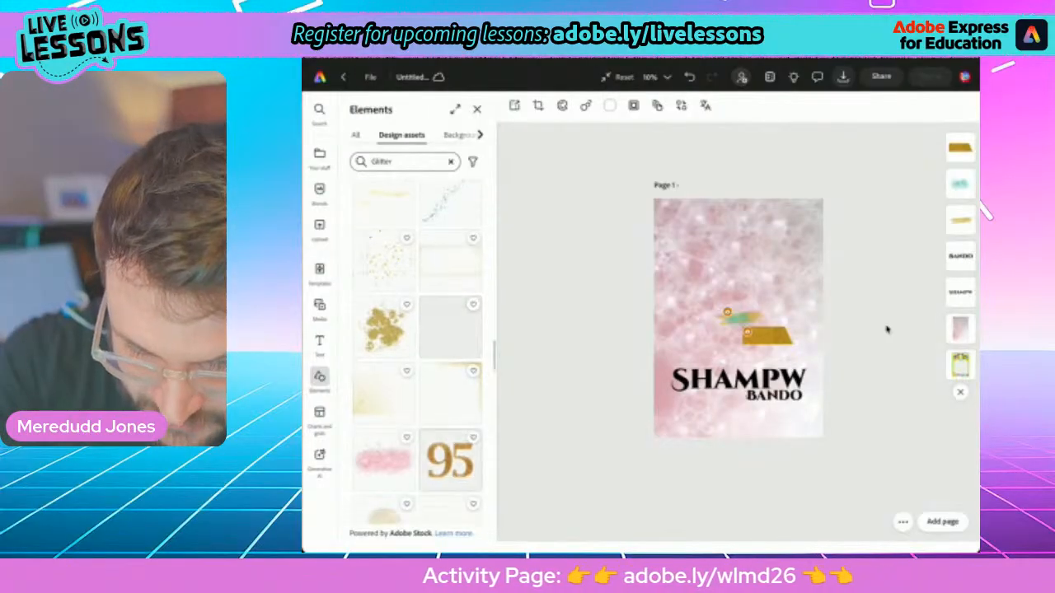
pyautogui.scroll(-2, 417, 351)
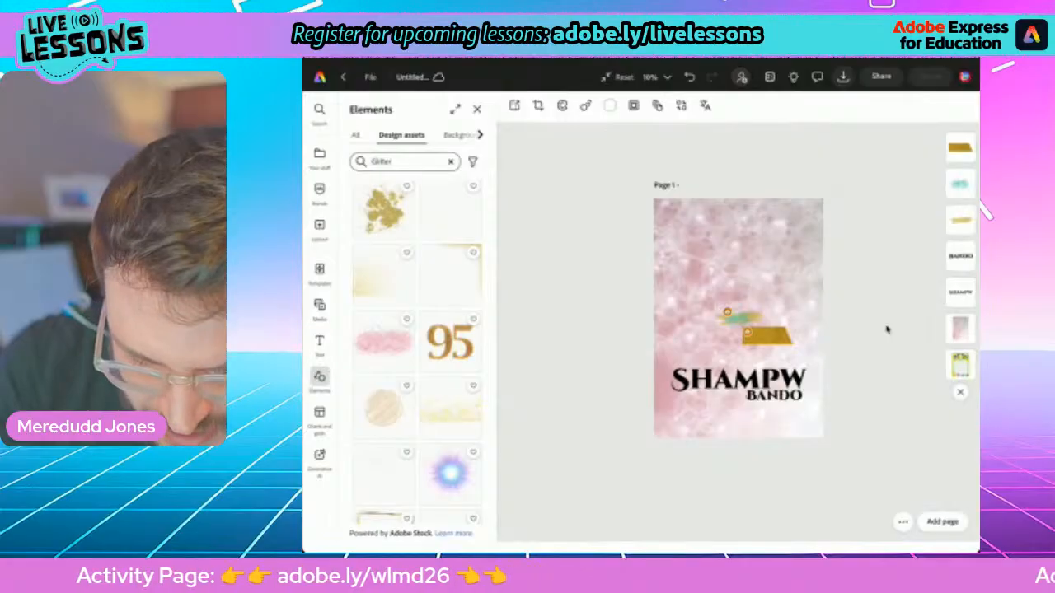
pyautogui.scroll(-2, 417, 351)
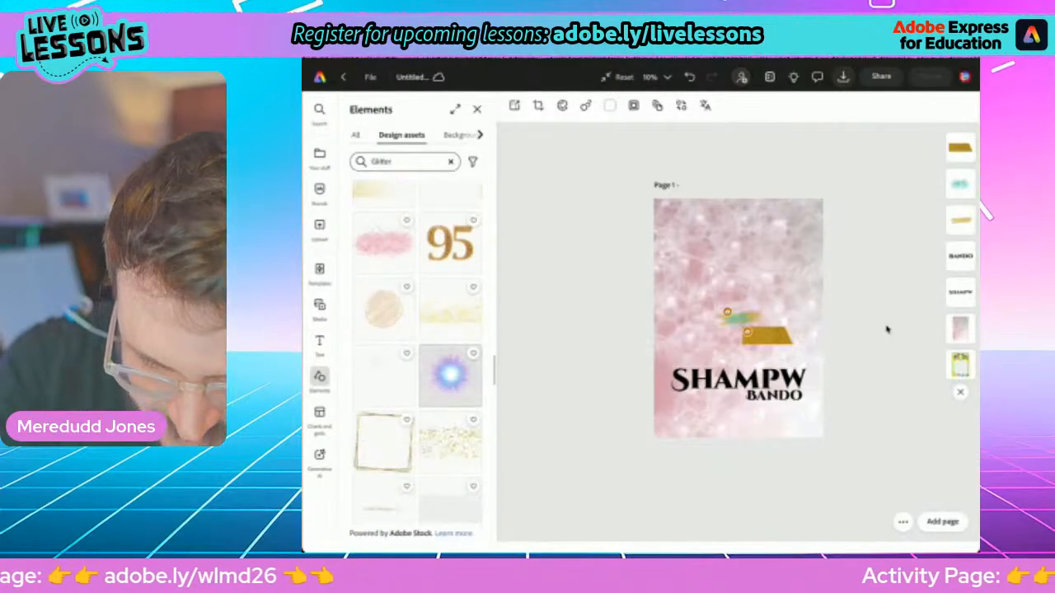
pyautogui.scroll(-2, 417, 351)
pyautogui.scroll(-1, 426, 369)
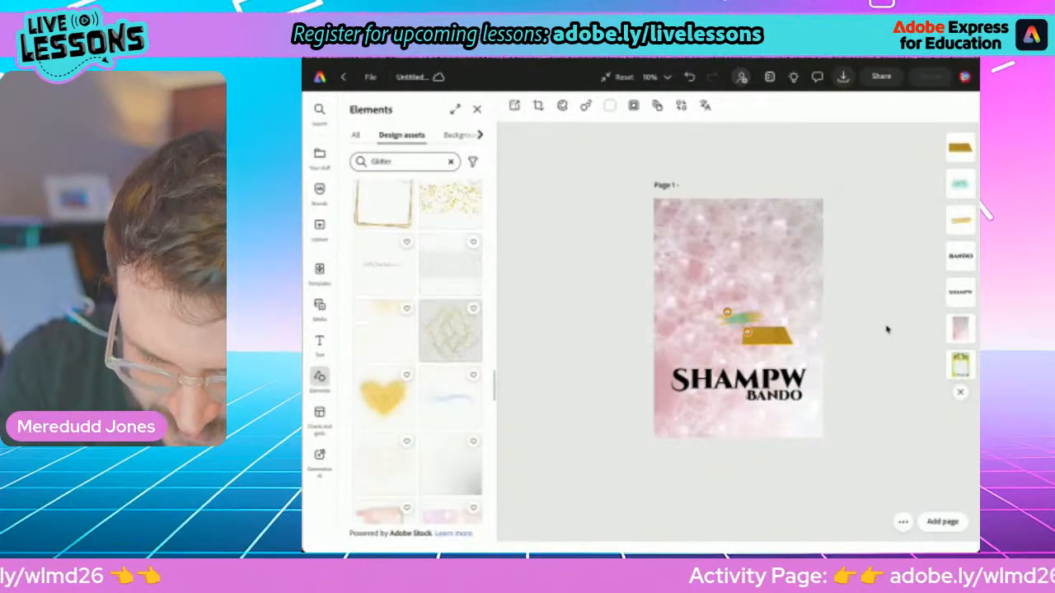
pyautogui.scroll(-3, 427, 369)
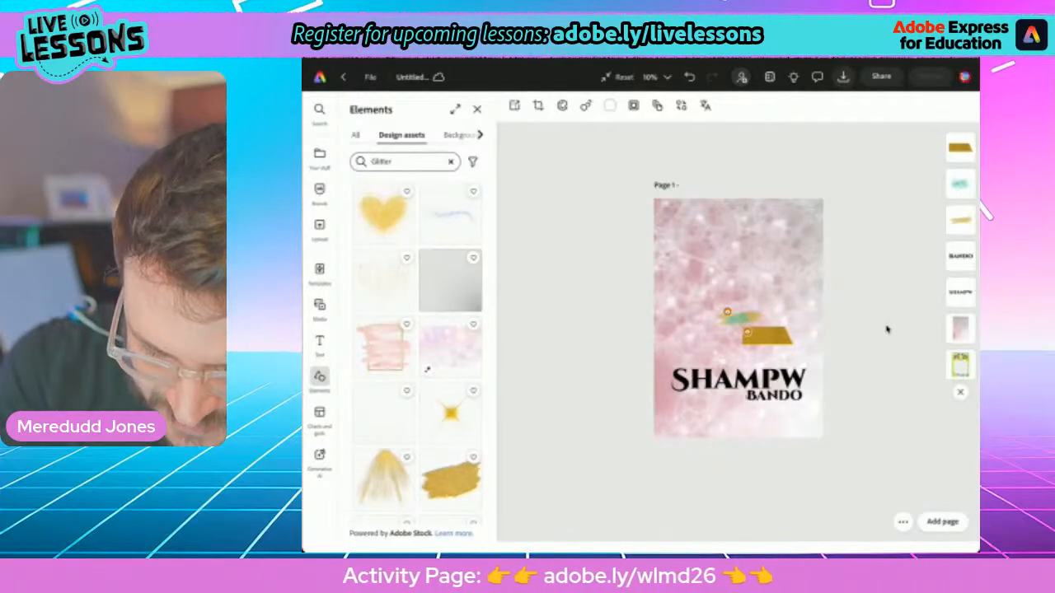
pyautogui.scroll(-3, 417, 354)
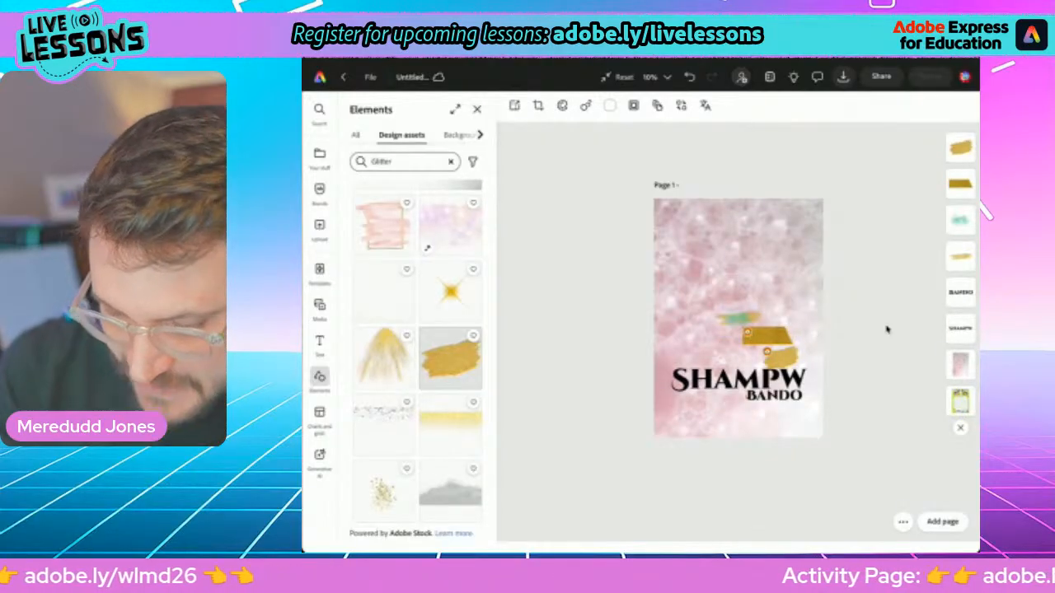
# Separate the overlapping pieces by moving the teal smear and the thin gold stroke to the upper-left area of the poster
pyautogui.scroll(4, 887, 329)
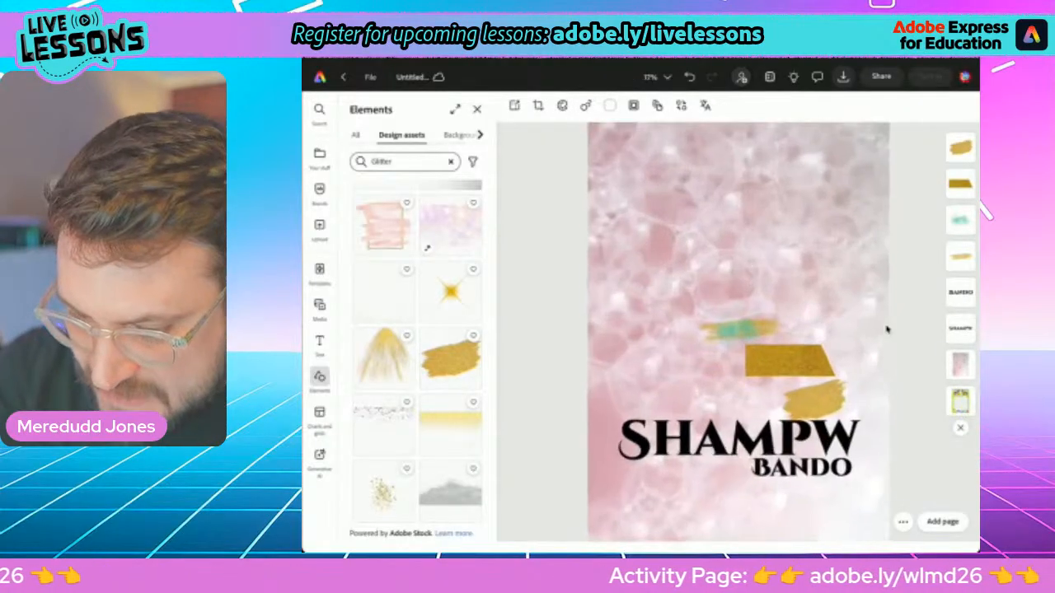
pyautogui.scroll(1, 887, 329)
pyautogui.click(739, 330)
pyautogui.moveTo(739, 330); pyautogui.dragTo(639, 261)
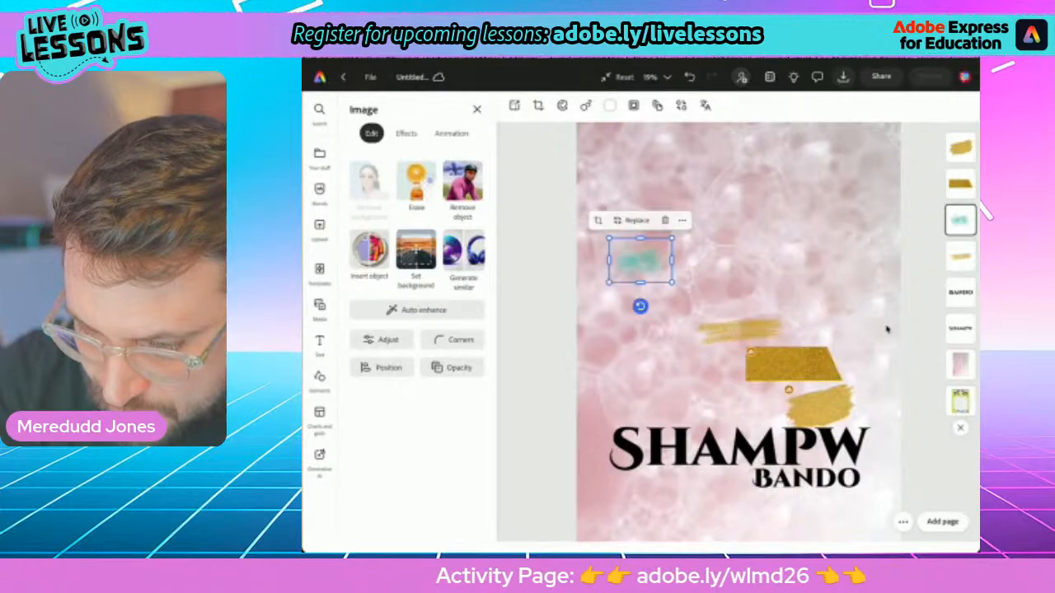
pyautogui.click(738, 331)
pyautogui.moveTo(739, 332)
pyautogui.mouseDown()
pyautogui.moveTo(738, 230)
pyautogui.moveTo(704, 196)
pyautogui.mouseUp()
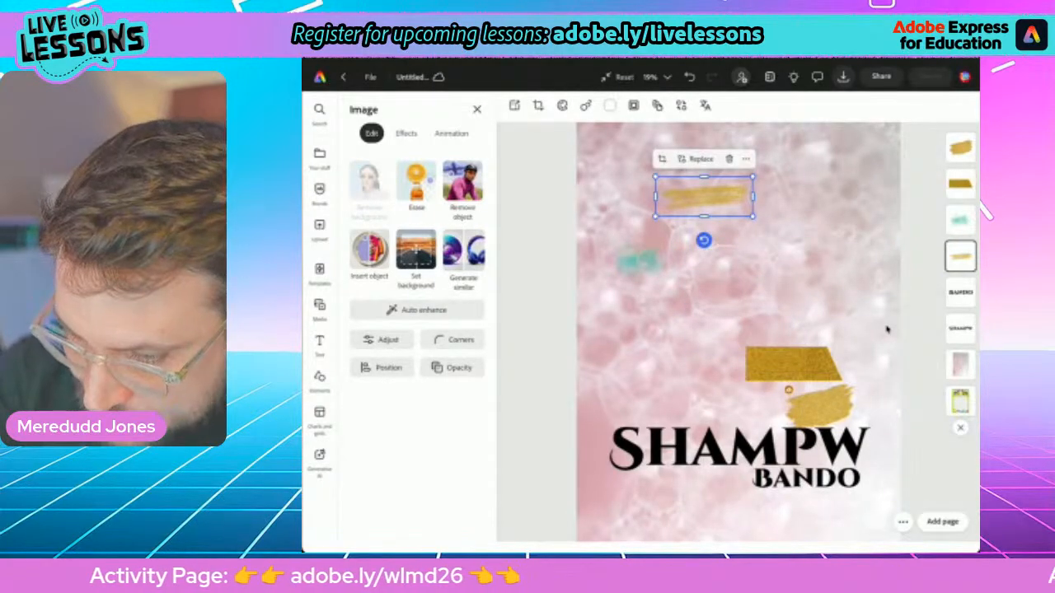
# Move the slanted gold strip to the poster's upper right and the broad gold patch below the teal smear, and deselect
pyautogui.click(793, 363)
pyautogui.moveTo(793, 364)
pyautogui.mouseDown()
pyautogui.moveTo(795, 284)
pyautogui.moveTo(814, 238)
pyautogui.mouseUp()
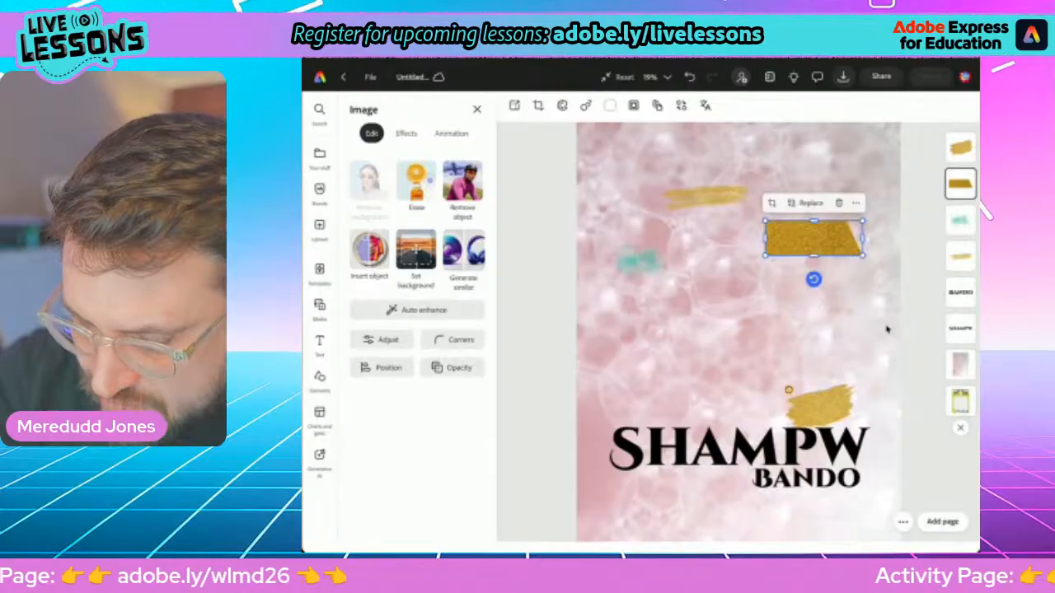
pyautogui.click(820, 404)
pyautogui.moveTo(820, 404); pyautogui.dragTo(694, 309)
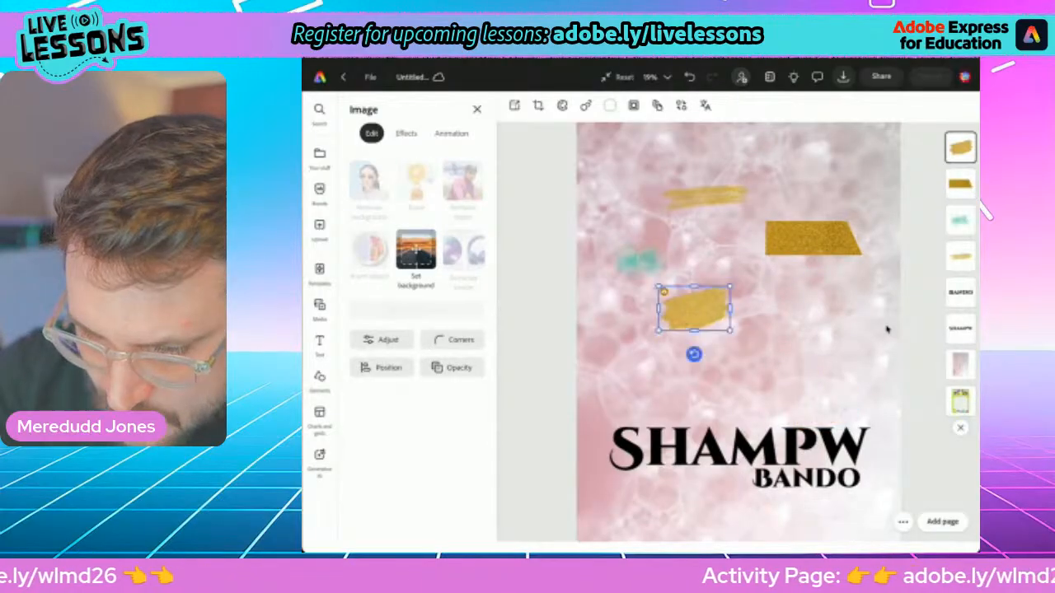
pyautogui.scroll(-3, 887, 329)
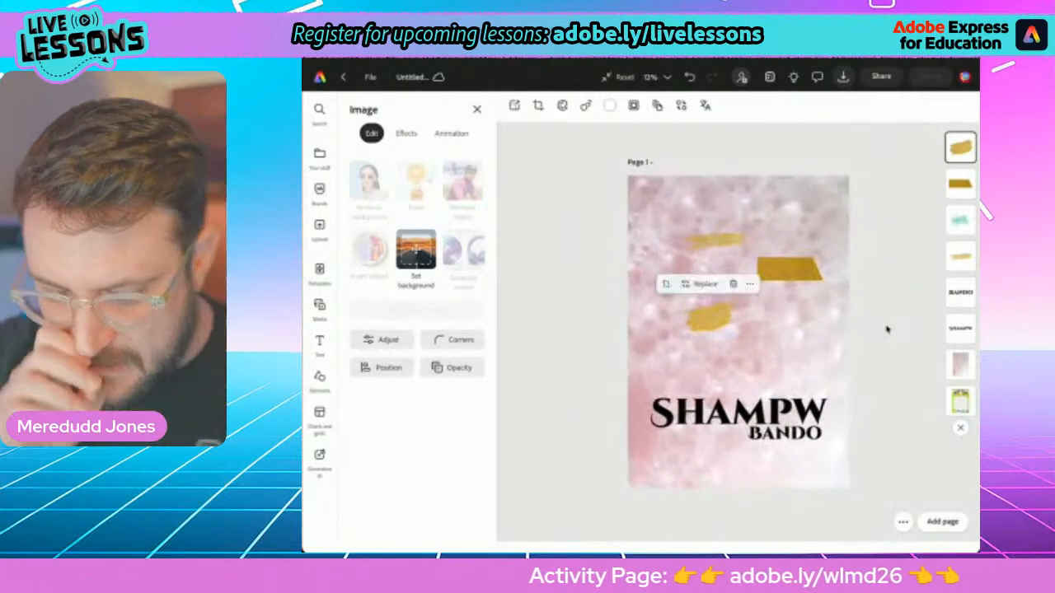
pyautogui.click(887, 328)
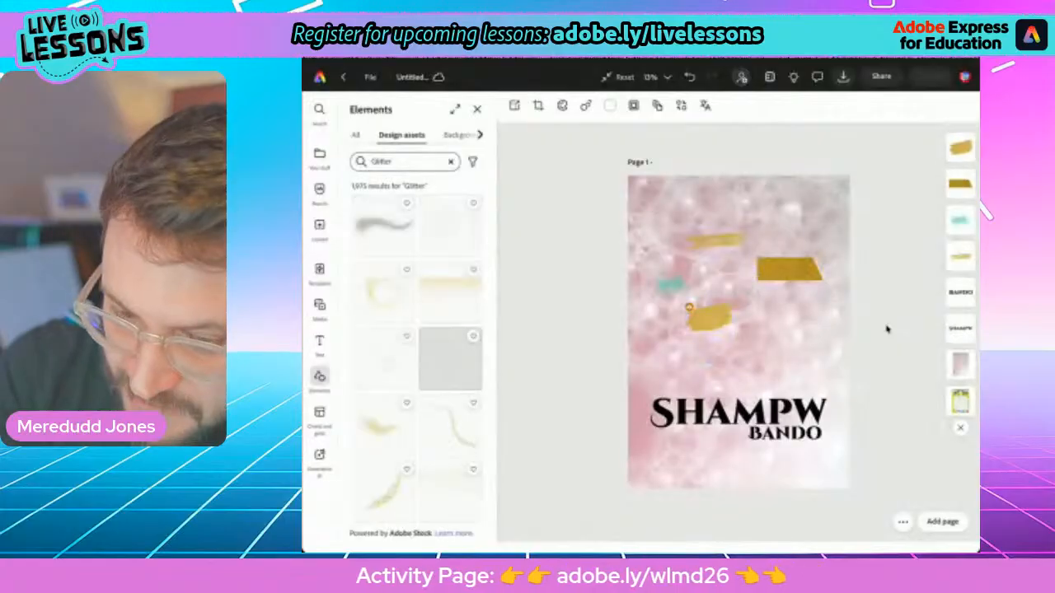
# Enlarge the teal smear to span the poster's lower part and layer it behind the SHAMPW and BANDO text
pyautogui.click(671, 285)
pyautogui.moveTo(694, 299); pyautogui.dragTo(893, 440)
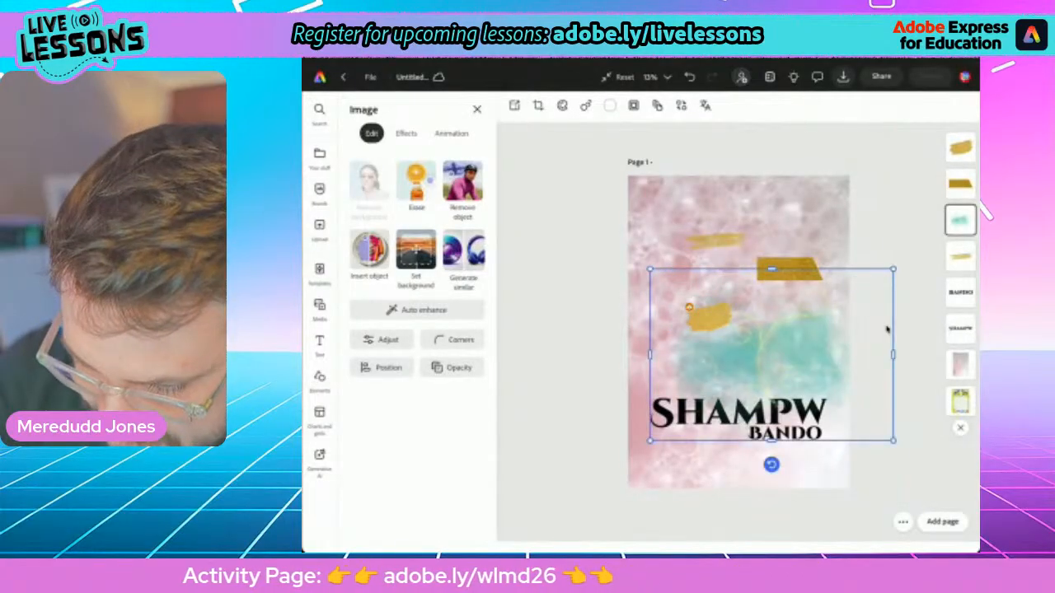
pyautogui.moveTo(771, 355)
pyautogui.mouseDown()
pyautogui.moveTo(764, 416)
pyautogui.moveTo(749, 410)
pyautogui.mouseUp()
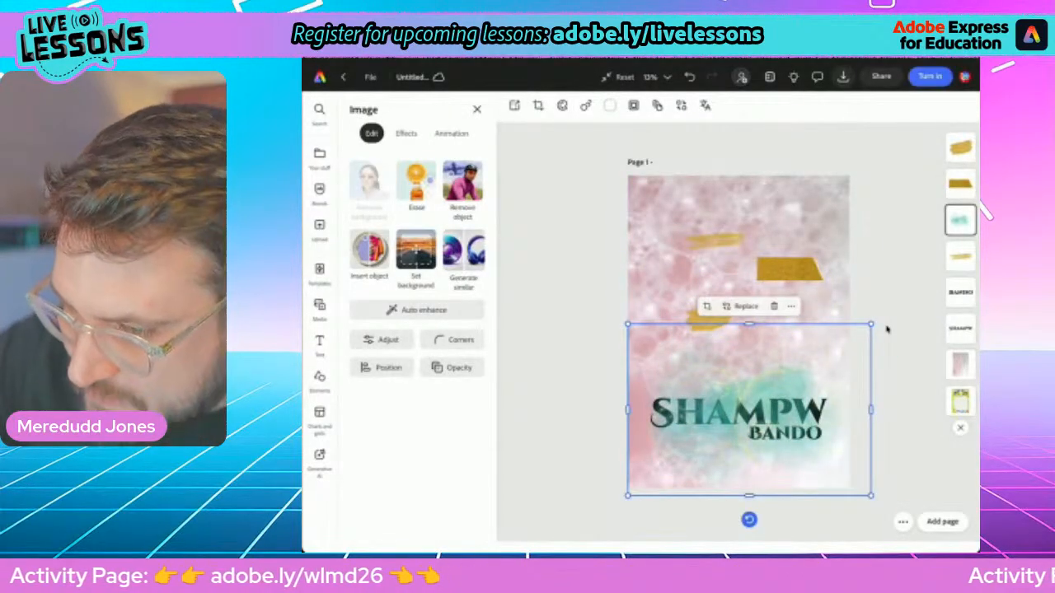
pyautogui.moveTo(960, 220)
pyautogui.mouseDown()
pyautogui.moveTo(923, 312)
pyautogui.moveTo(958, 314)
pyautogui.moveTo(962, 326)
pyautogui.mouseUp()
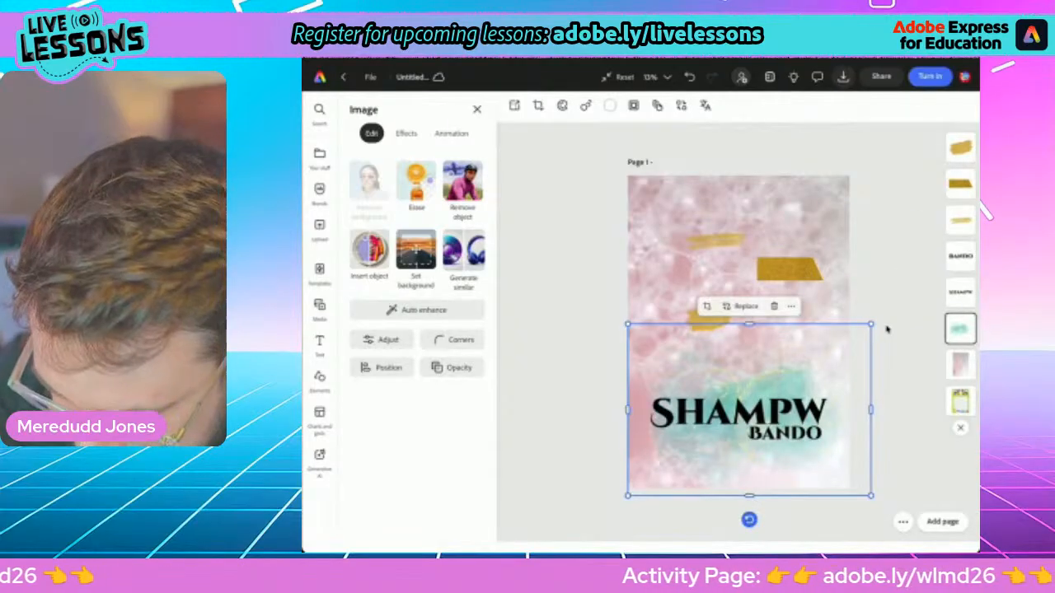
pyautogui.moveTo(749, 410)
pyautogui.mouseDown()
pyautogui.moveTo(715, 403)
pyautogui.moveTo(757, 404)
pyautogui.mouseUp()
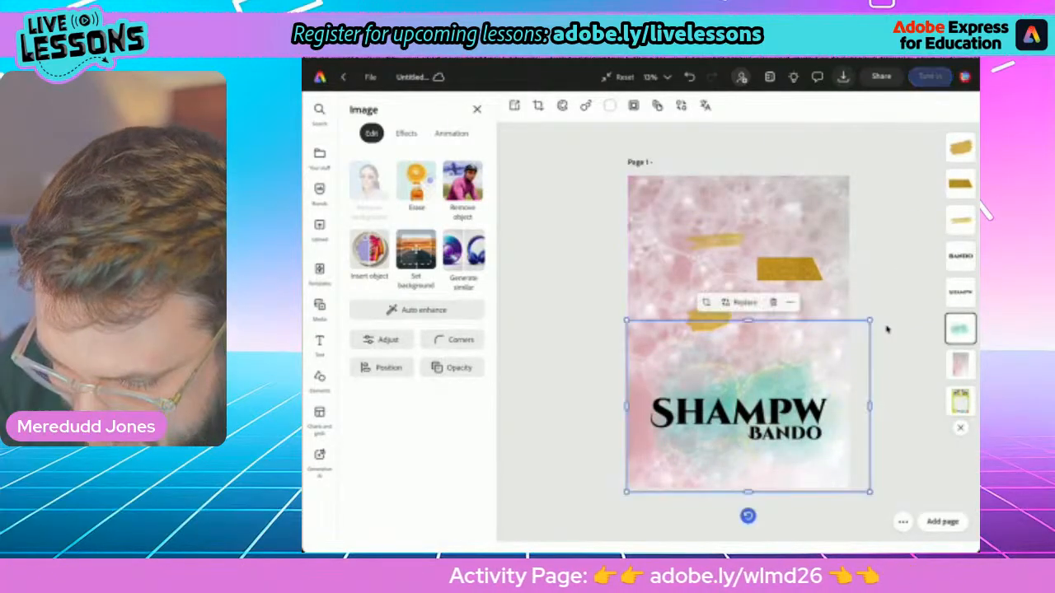
pyautogui.moveTo(626, 492); pyautogui.dragTo(586, 521)
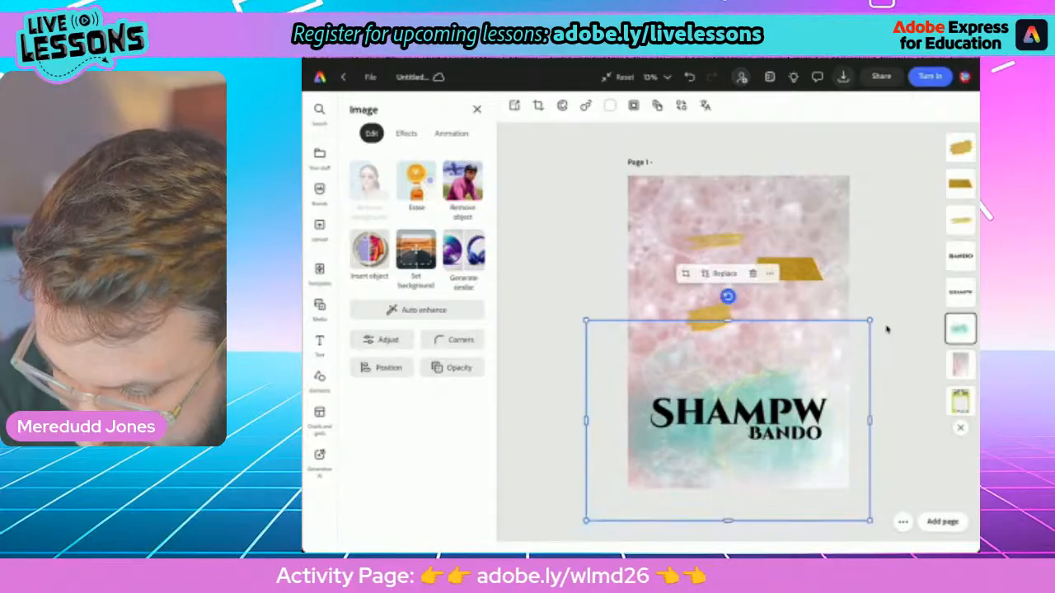
pyautogui.moveTo(728, 420)
pyautogui.mouseDown()
pyautogui.moveTo(752, 415)
pyautogui.moveTo(746, 407)
pyautogui.mouseUp()
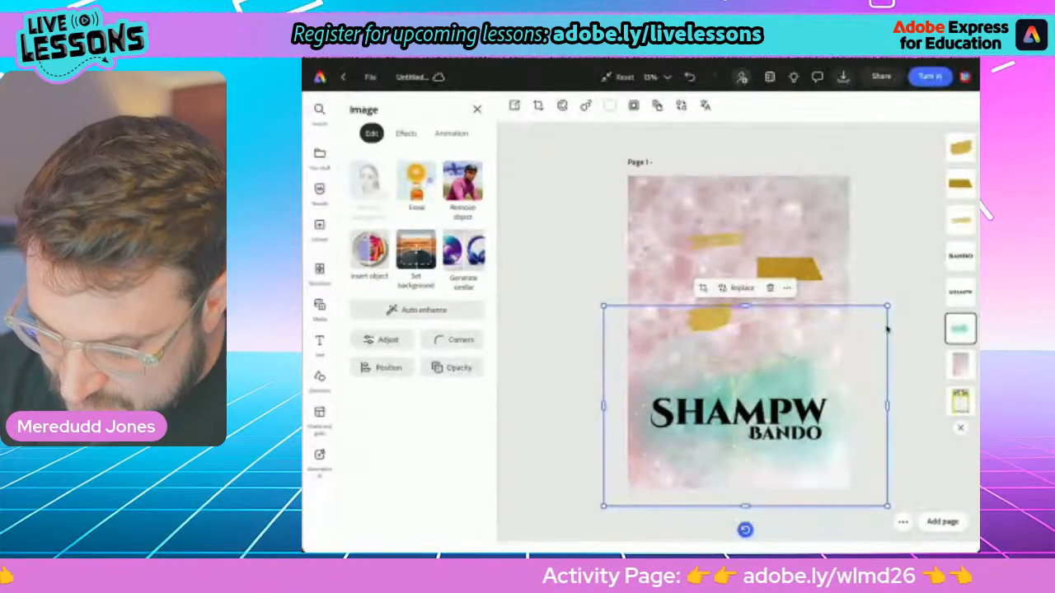
# Move the teal smear to the poster's upper-right corner, and enlarge and tilt the broad gold patch over the title
pyautogui.moveTo(745, 407)
pyautogui.mouseDown()
pyautogui.moveTo(783, 247)
pyautogui.moveTo(820, 201)
pyautogui.mouseUp()
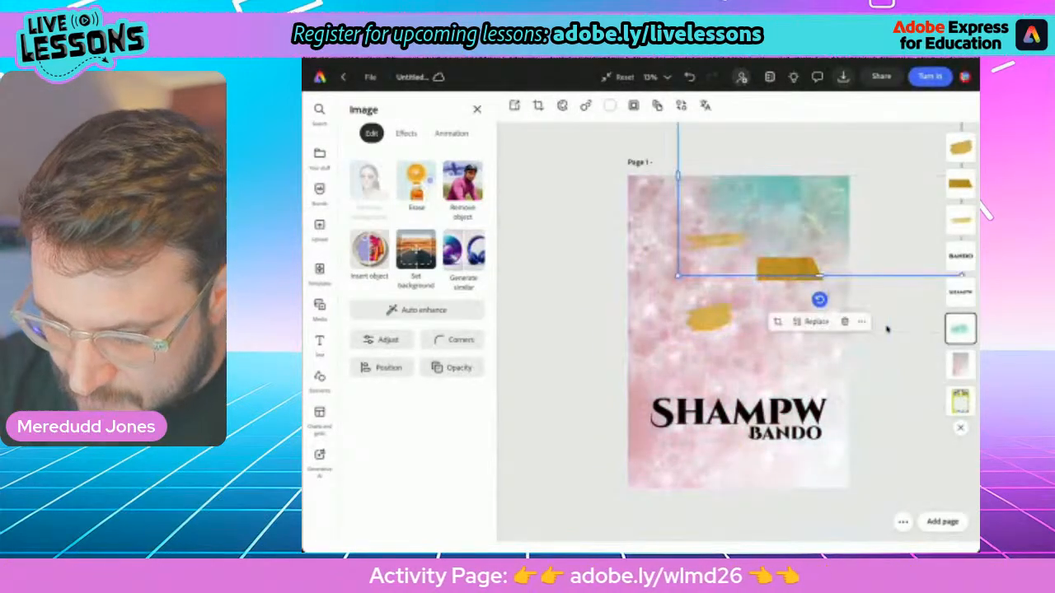
pyautogui.click(709, 318)
pyautogui.moveTo(733, 334); pyautogui.dragTo(901, 438)
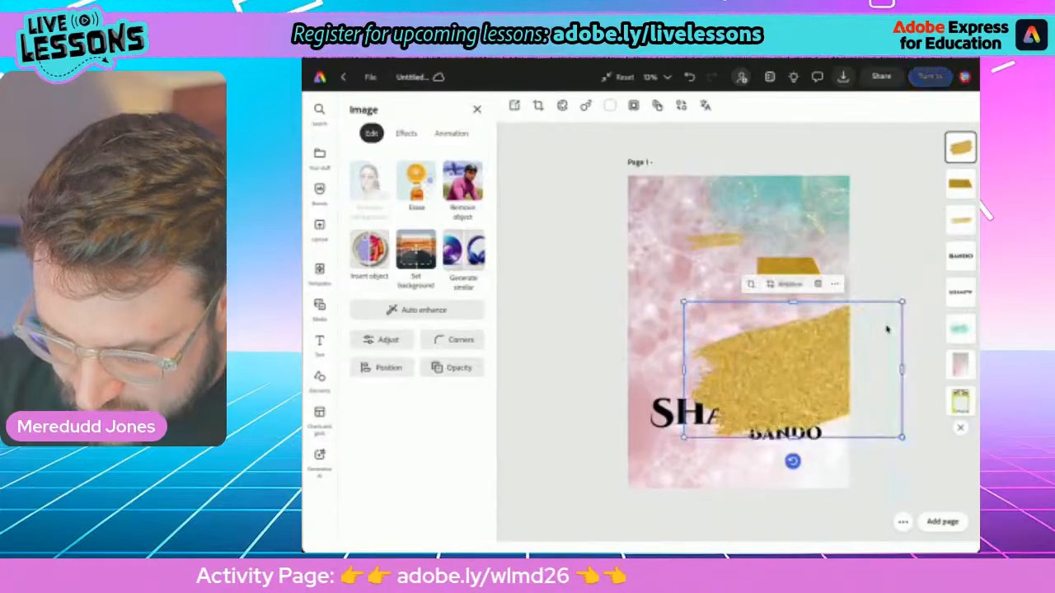
pyautogui.moveTo(794, 370); pyautogui.dragTo(716, 411)
pyautogui.click(725, 412)
pyautogui.moveTo(730, 499); pyautogui.dragTo(707, 498)
pyautogui.moveTo(730, 409)
pyautogui.mouseDown()
pyautogui.moveTo(742, 422)
pyautogui.moveTo(733, 414)
pyautogui.mouseUp()
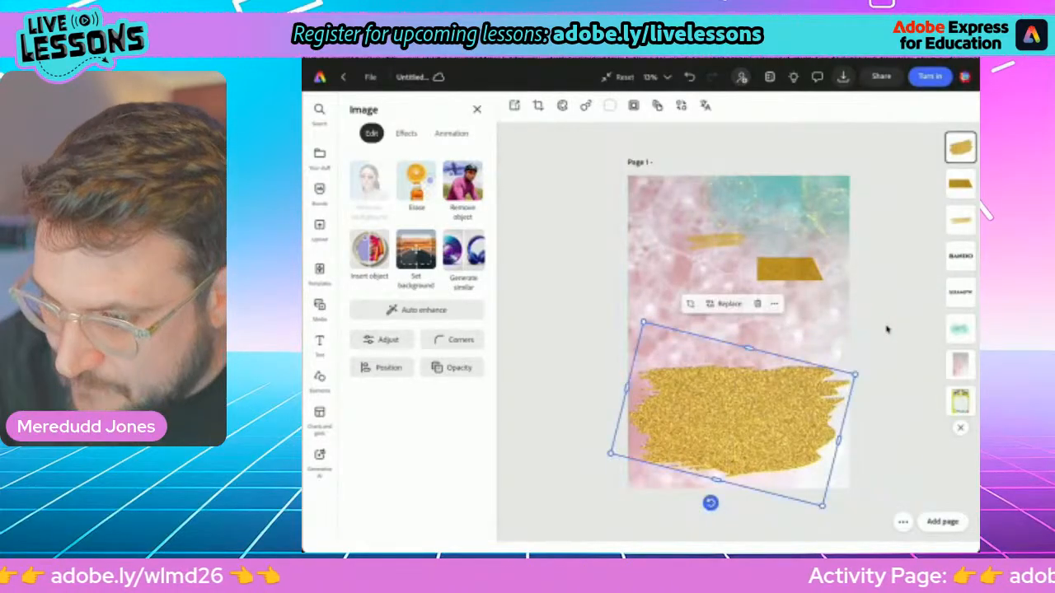
# Try the broad gold patch as a backdrop behind the SHAMPW and BANDO text, and delete it from the poster
pyautogui.moveTo(960, 147)
pyautogui.mouseDown()
pyautogui.moveTo(931, 152)
pyautogui.moveTo(931, 284)
pyautogui.moveTo(960, 292)
pyautogui.mouseUp()
pyautogui.click(886, 329)
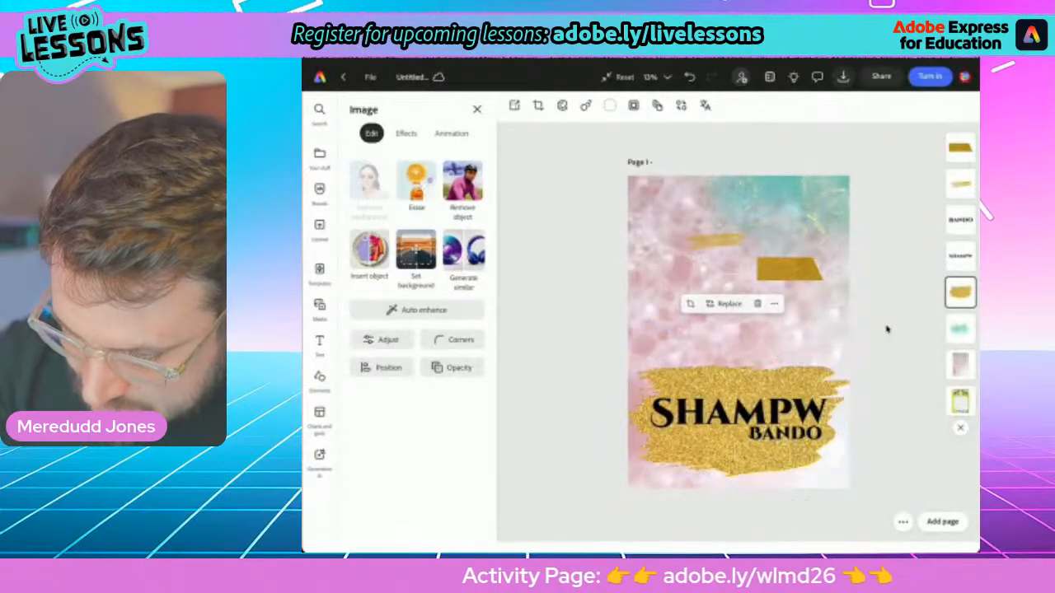
pyautogui.click(709, 455)
pyautogui.moveTo(709, 455)
pyautogui.mouseDown()
pyautogui.moveTo(717, 458)
pyautogui.moveTo(712, 452)
pyautogui.mouseUp()
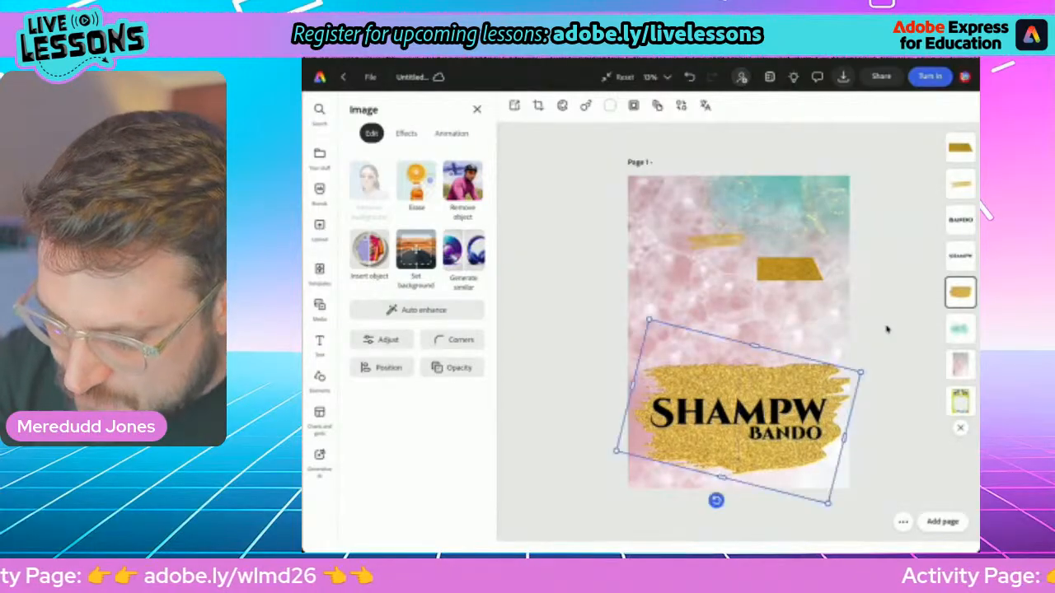
pyautogui.click(764, 301)
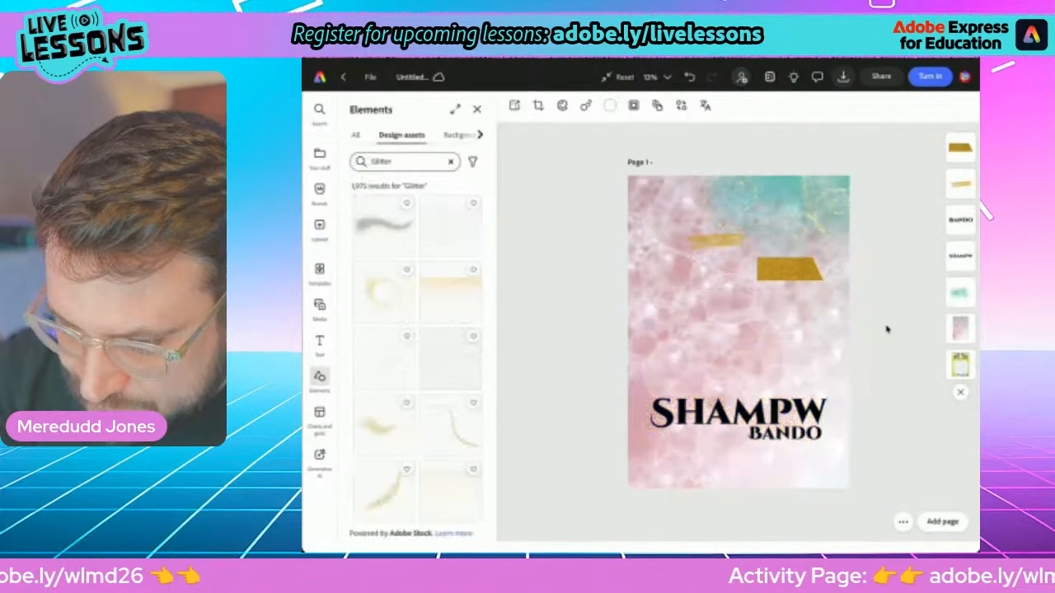
# Enlarge the thin gold glitter stroke to the poster's full width and rotate it to lie level across the title
pyautogui.click(715, 241)
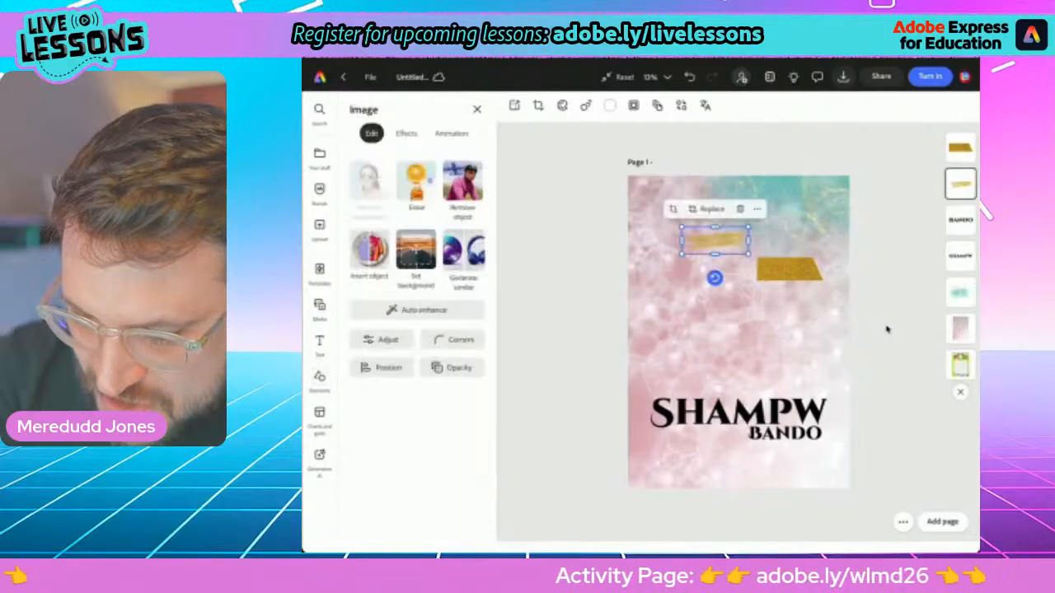
pyautogui.moveTo(749, 254); pyautogui.dragTo(916, 323)
pyautogui.moveTo(742, 280)
pyautogui.mouseDown()
pyautogui.moveTo(693, 404)
pyautogui.moveTo(644, 422)
pyautogui.mouseUp()
pyautogui.moveTo(709, 416)
pyautogui.mouseDown()
pyautogui.moveTo(766, 437)
pyautogui.moveTo(748, 409)
pyautogui.moveTo(775, 431)
pyautogui.moveTo(728, 411)
pyautogui.mouseUp()
pyautogui.moveTo(846, 459); pyautogui.dragTo(904, 481)
pyautogui.moveTo(758, 422); pyautogui.dragTo(747, 415)
pyautogui.moveTo(747, 499); pyautogui.dragTo(737, 498)
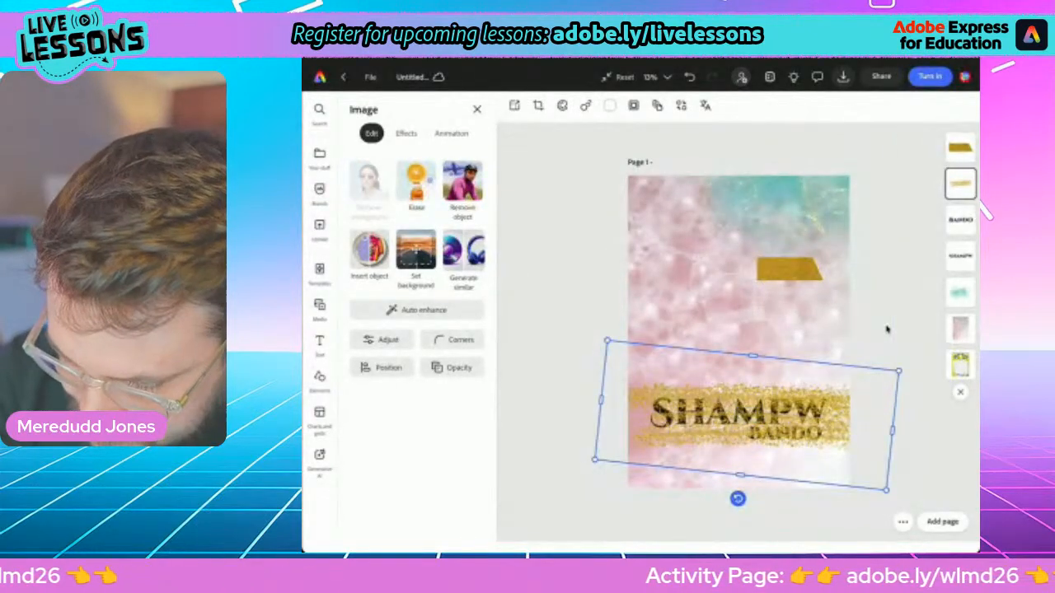
pyautogui.moveTo(747, 416); pyautogui.dragTo(757, 419)
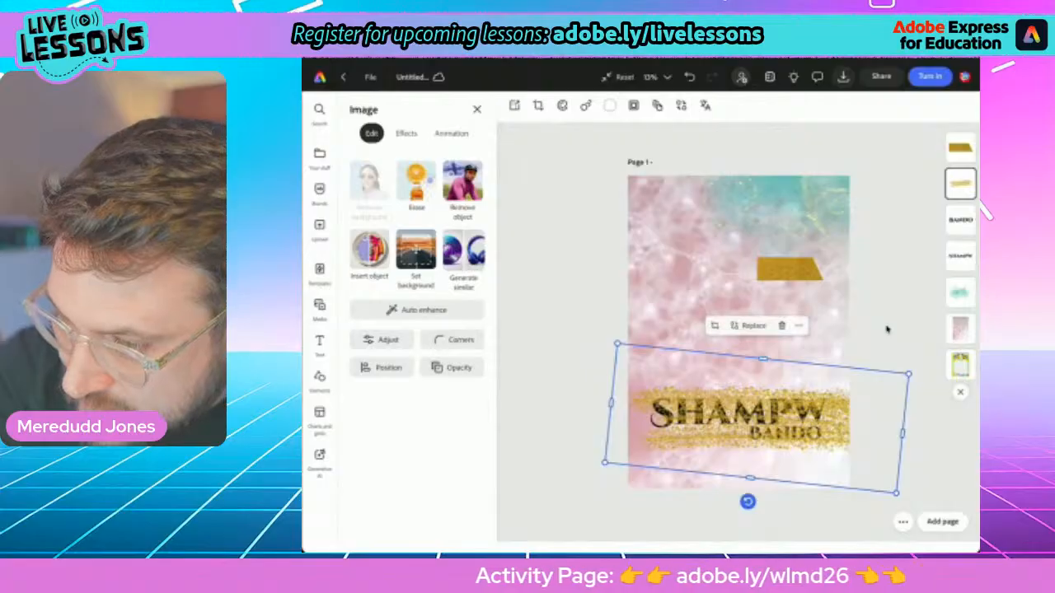
# Layer the gold glitter stroke behind the SHAMPW and BANDO text, and move it up below the poster's teal corner
pyautogui.moveTo(960, 183)
pyautogui.mouseDown()
pyautogui.moveTo(910, 209)
pyautogui.moveTo(910, 254)
pyautogui.moveTo(960, 256)
pyautogui.mouseUp()
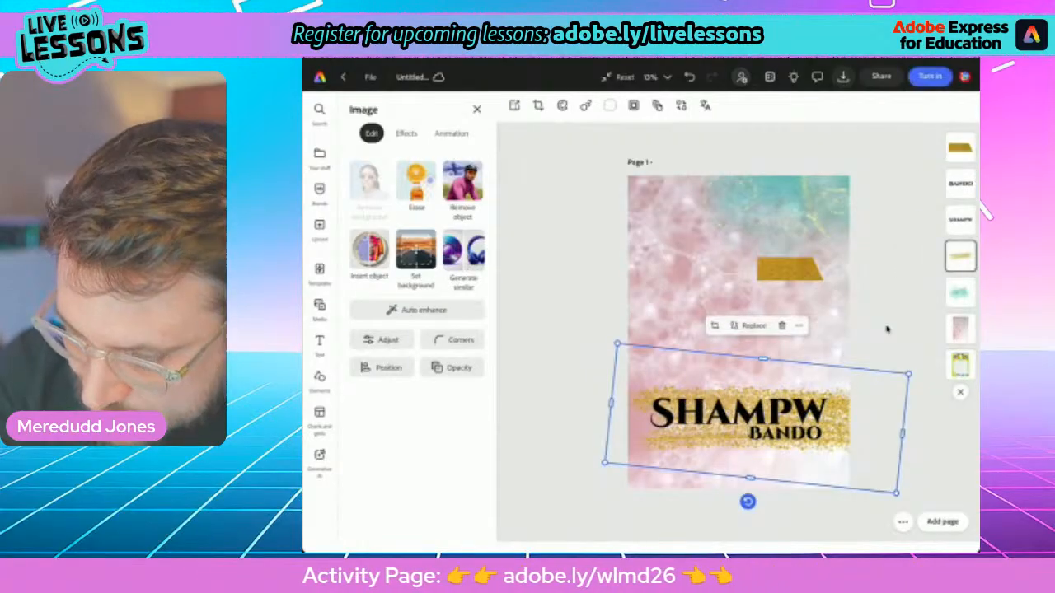
pyautogui.click(887, 330)
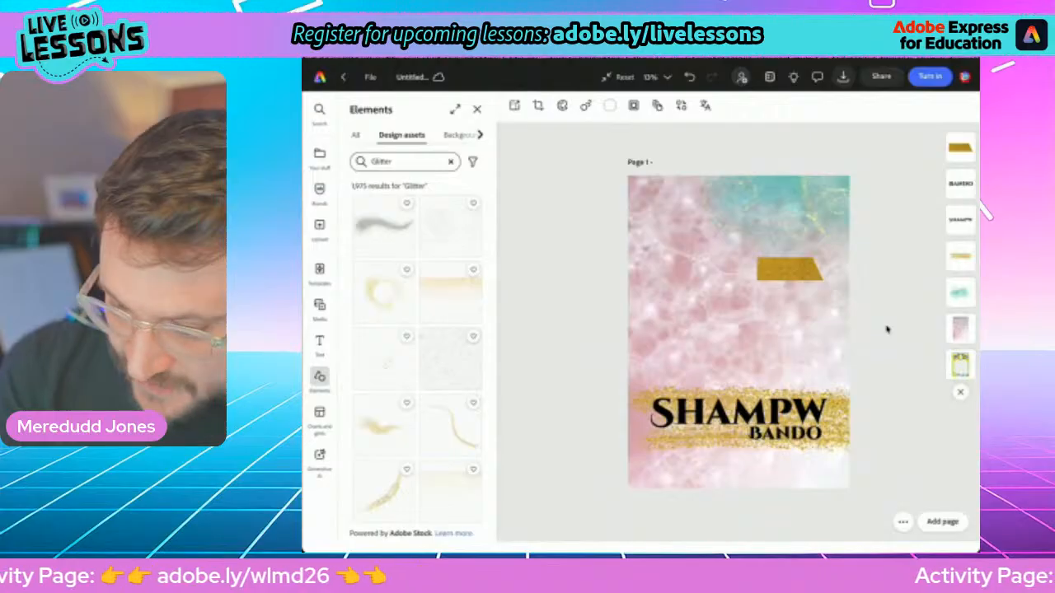
pyautogui.click(837, 421)
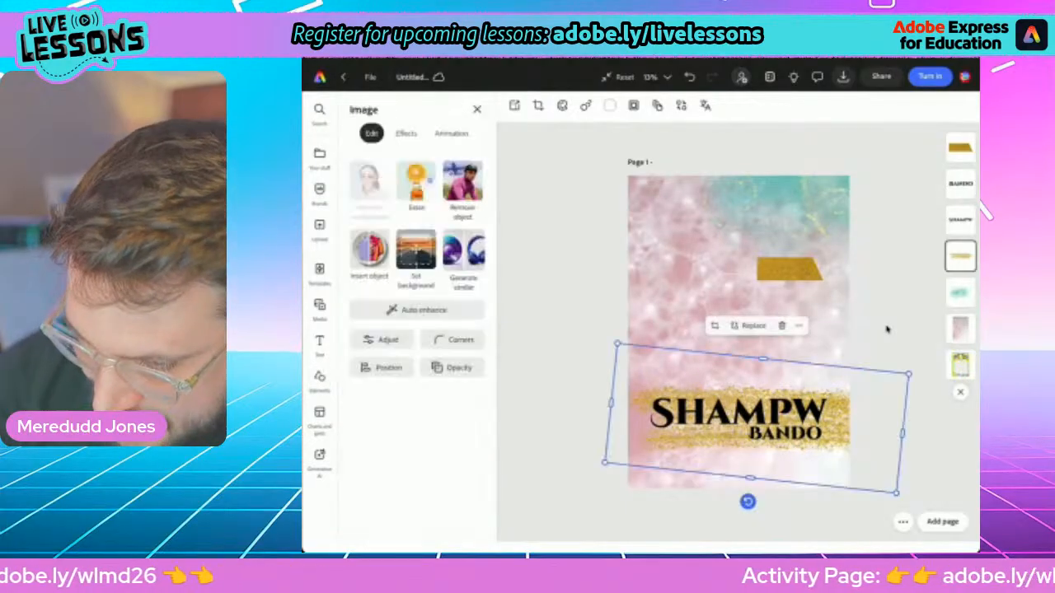
pyautogui.moveTo(836, 420)
pyautogui.mouseDown()
pyautogui.moveTo(828, 251)
pyautogui.moveTo(710, 351)
pyautogui.moveTo(649, 386)
pyautogui.moveTo(819, 446)
pyautogui.mouseUp()
# Try the slanted gold strip enlarged behind the SHAMPW and BANDO text, and delete it from the poster
pyautogui.click(789, 269)
pyautogui.moveTo(718, 411); pyautogui.dragTo(749, 418)
pyautogui.moveTo(849, 453); pyautogui.dragTo(860, 457)
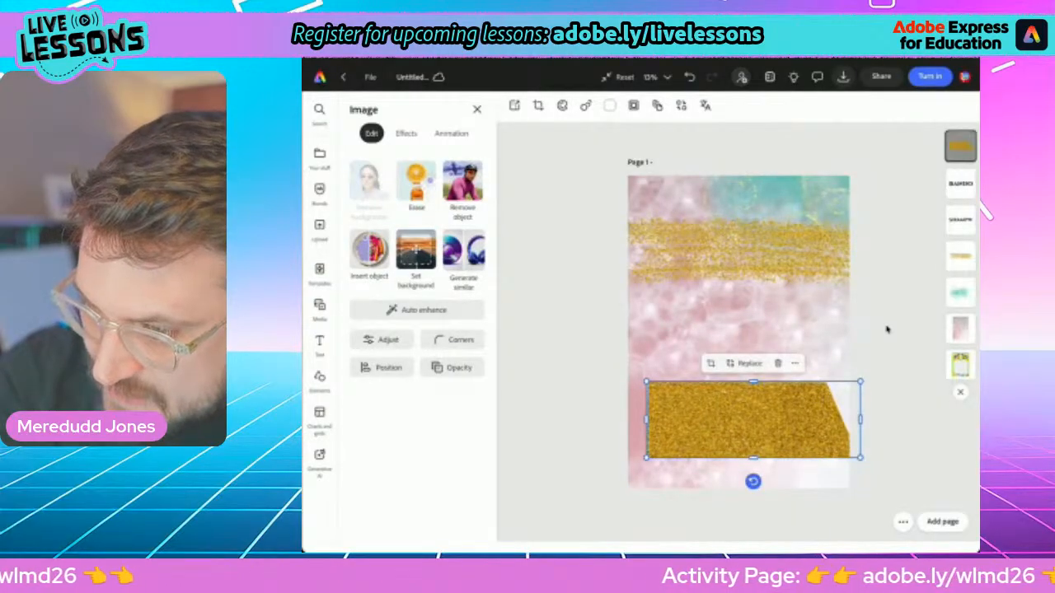
pyautogui.moveTo(961, 145); pyautogui.dragTo(960, 219)
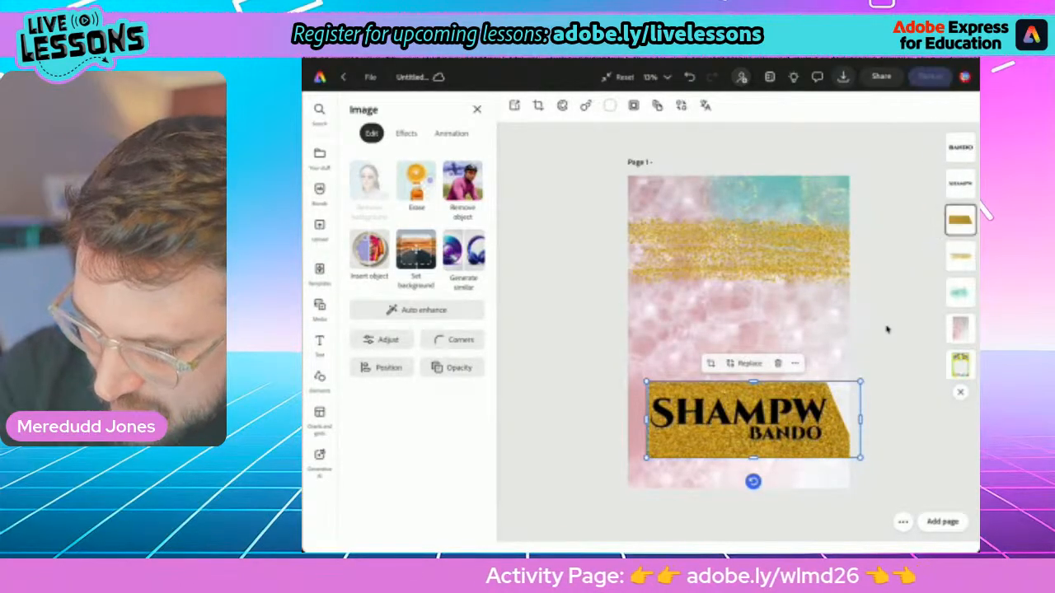
pyautogui.click(887, 329)
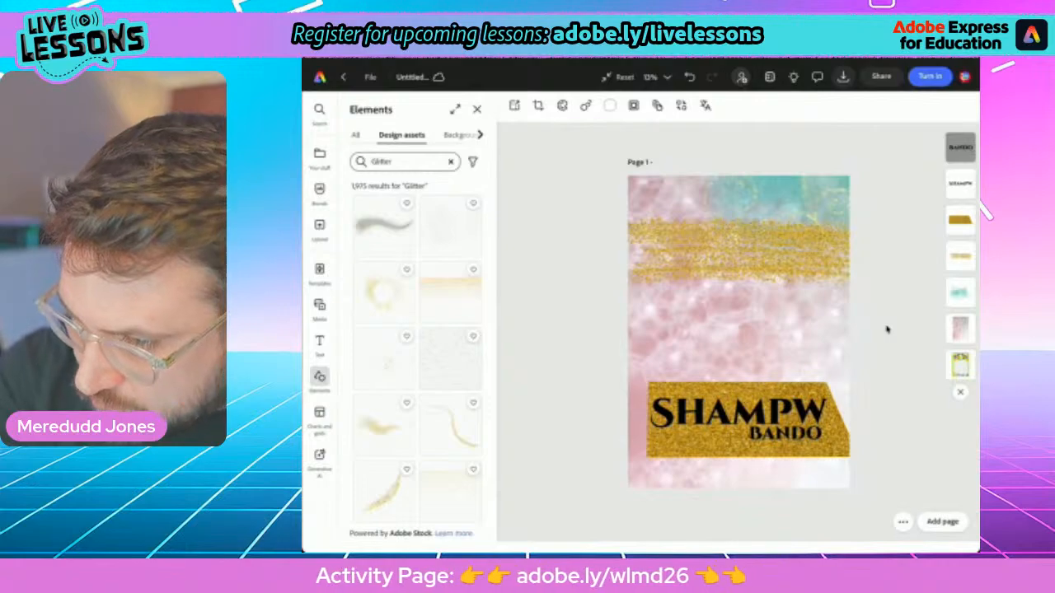
pyautogui.press('Delete')
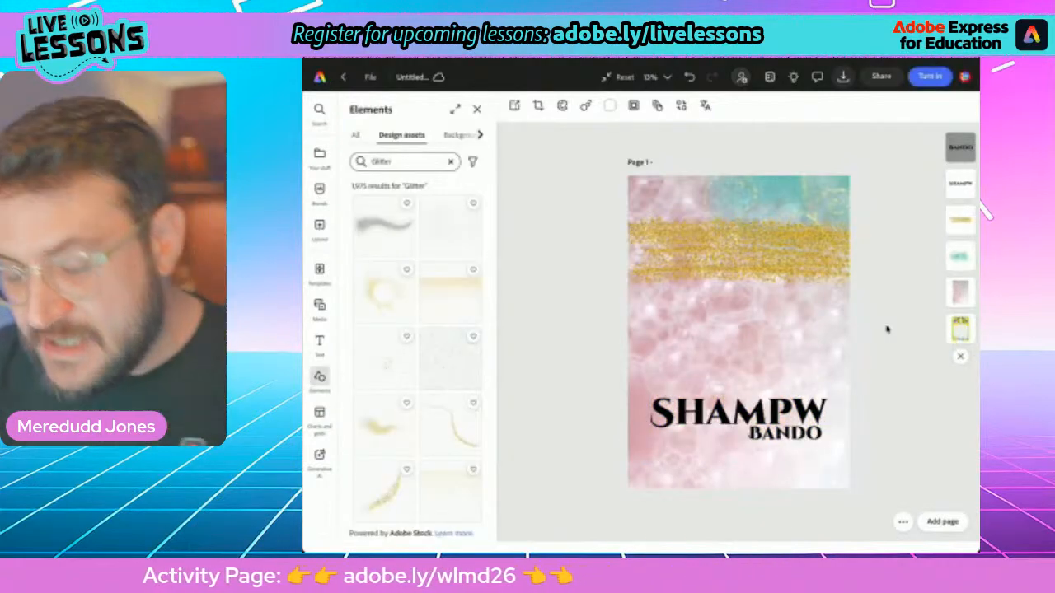
# Move the teal smear back behind the SHAMPW and BANDO text and remove the gold glitter stroke from the poster
pyautogui.click(742, 252)
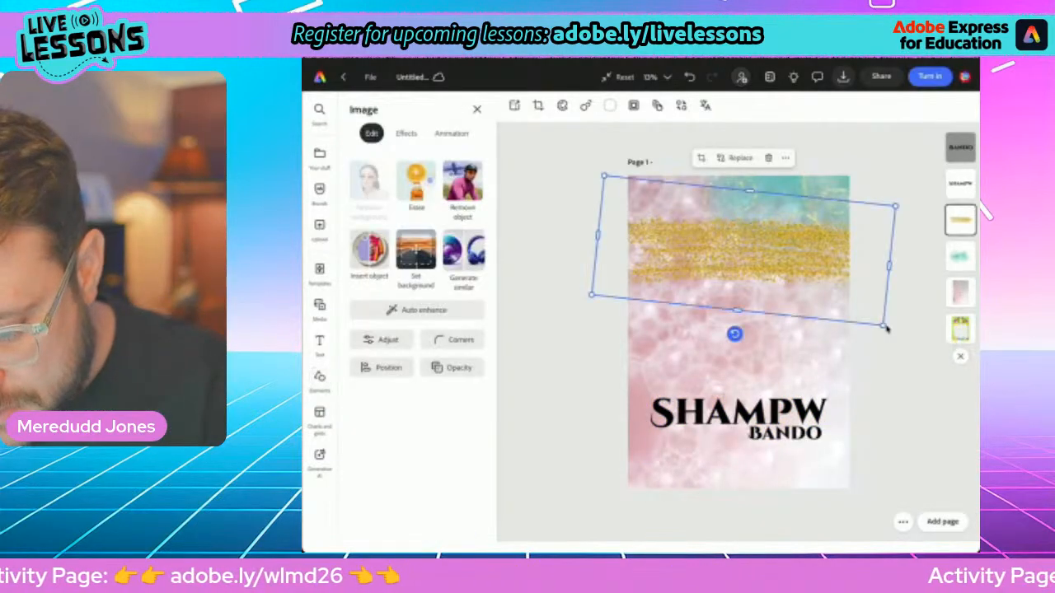
pyautogui.moveTo(742, 252); pyautogui.dragTo(750, 330)
pyautogui.moveTo(779, 206); pyautogui.dragTo(748, 412)
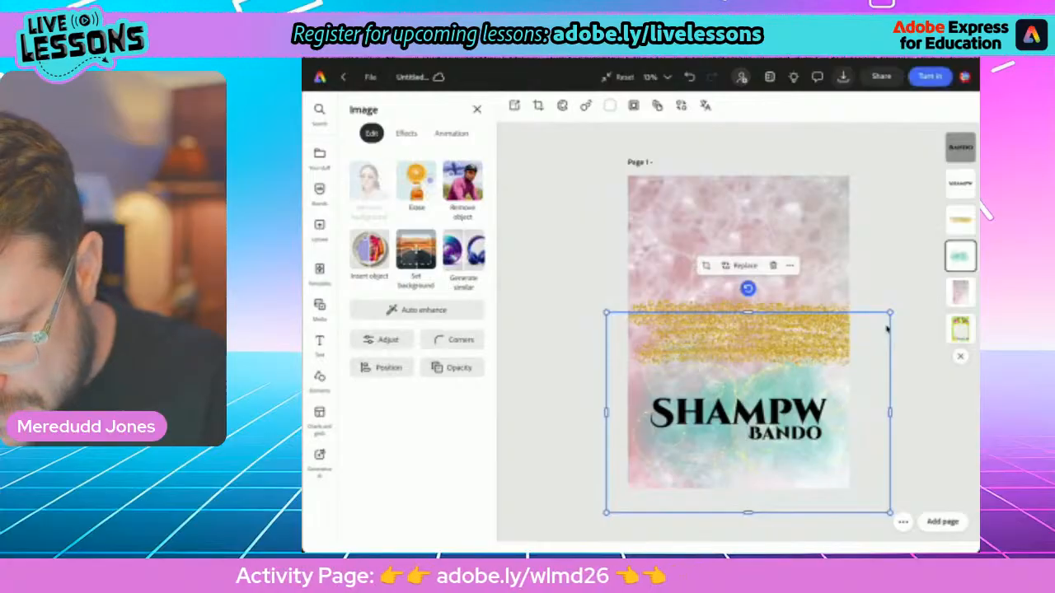
pyautogui.click(742, 330)
pyautogui.moveTo(742, 330); pyautogui.dragTo(731, 218)
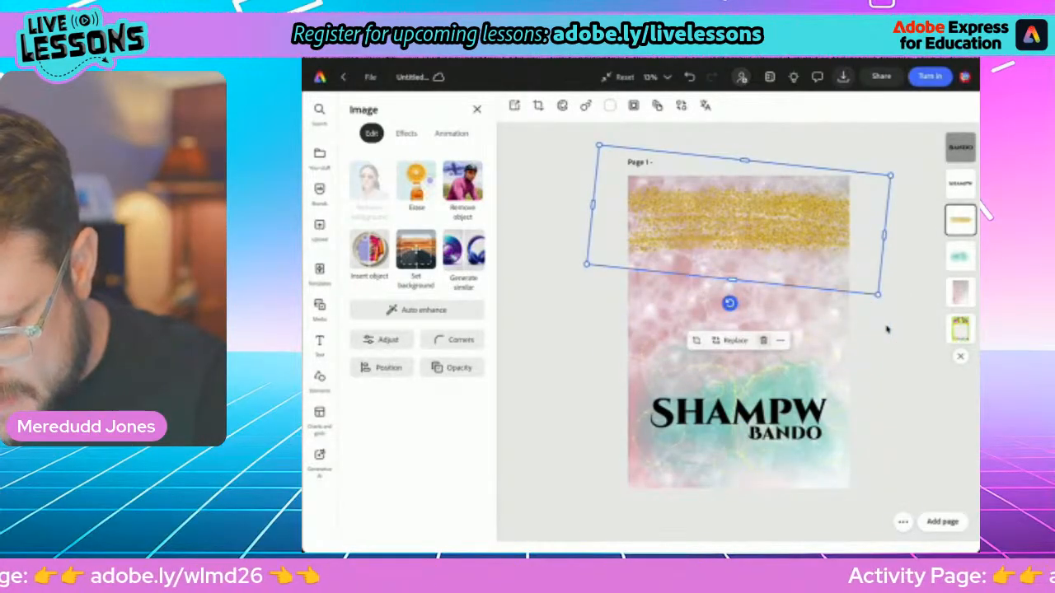
pyautogui.press('Delete')
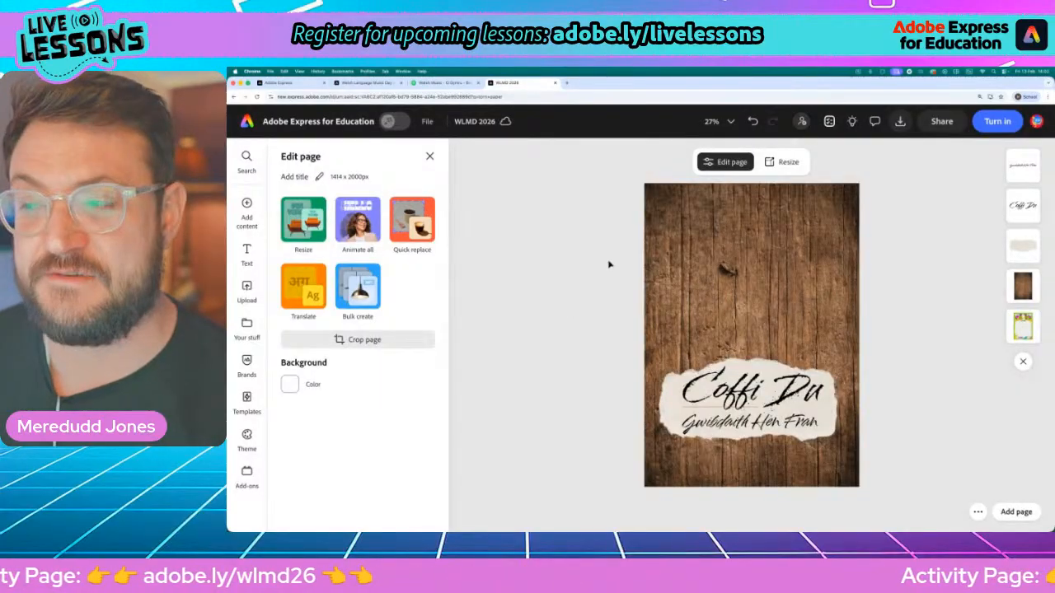
# On the Coffi Du poster in the WLMD 2026 file, search the media photos for "black coffee"
pyautogui.moveTo(232, 202)
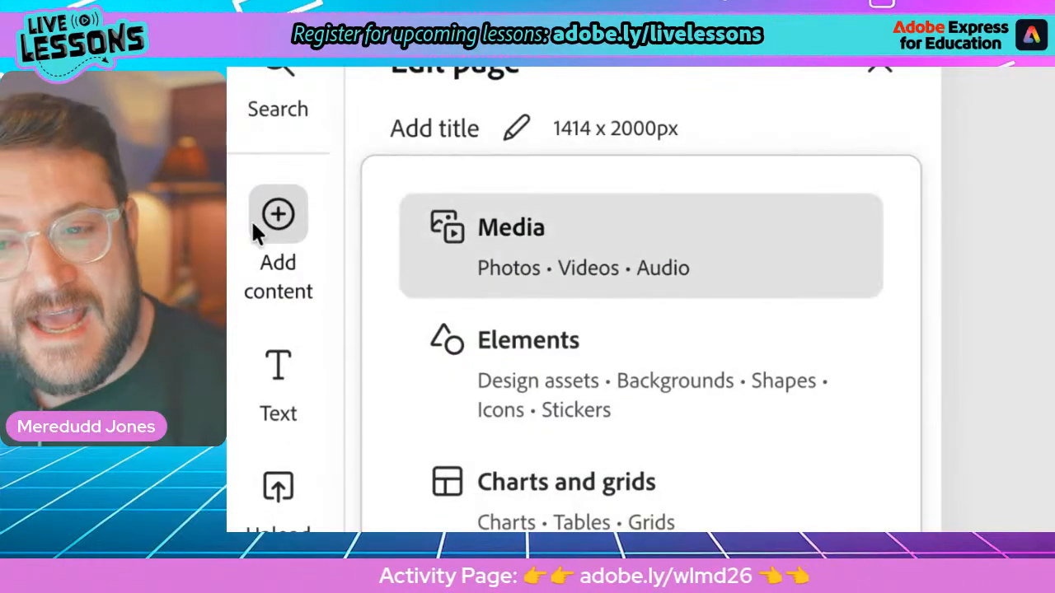
pyautogui.click(538, 258)
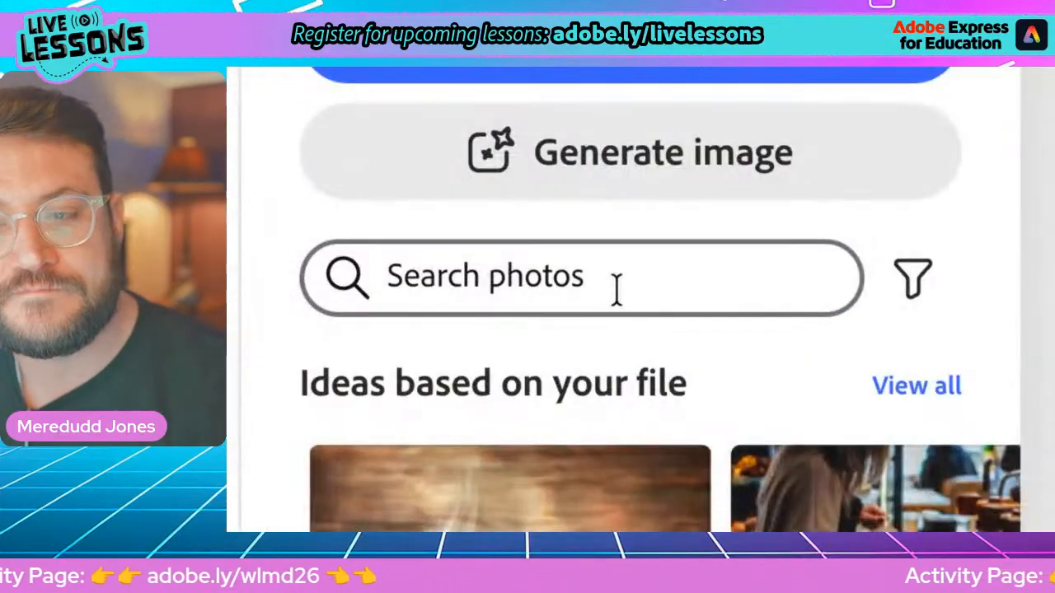
pyautogui.click(352, 269)
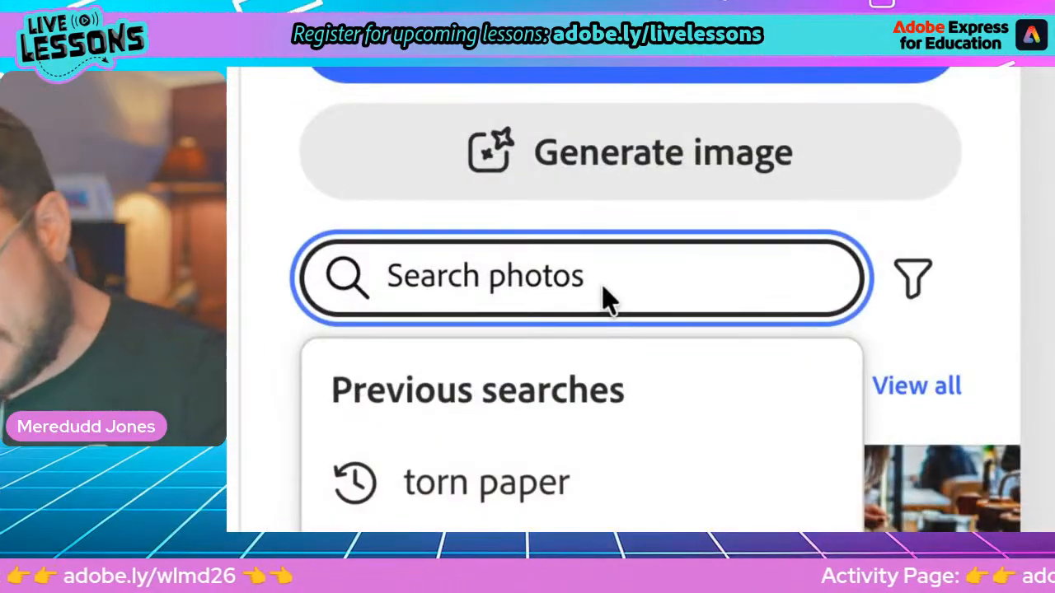
pyautogui.write('black coffee')
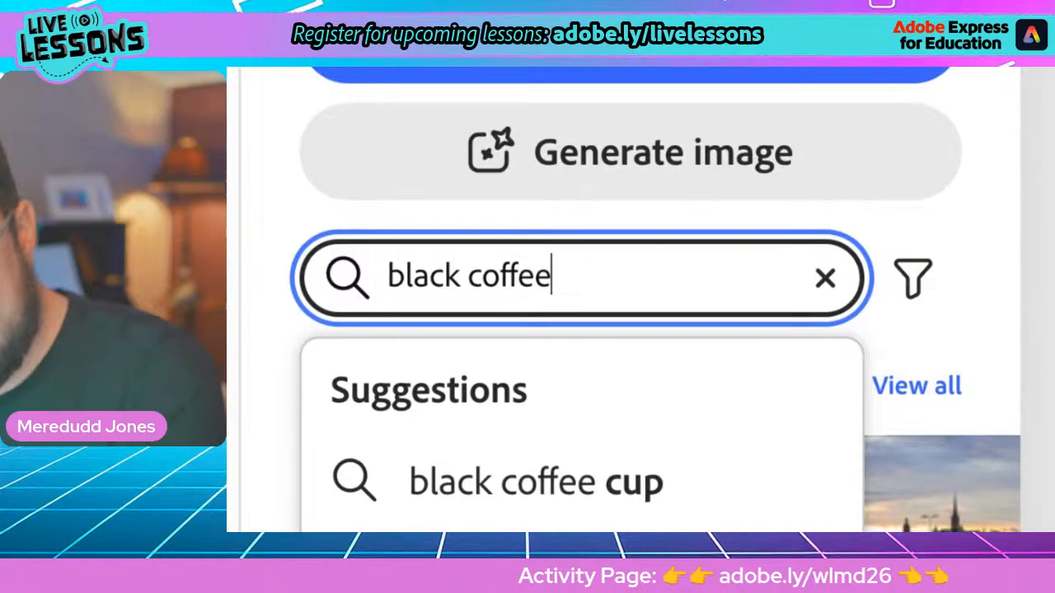
pyautogui.press('Return')
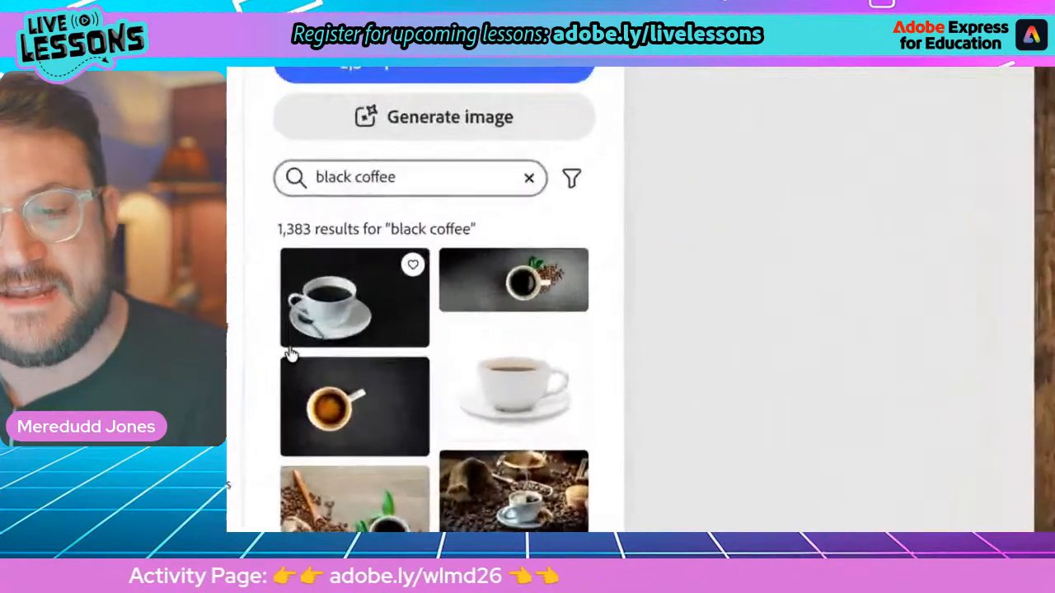
# Browse the black coffee photos and add three: a cup with beans on dark grey, cups on orange, and a cup with a bean sack
pyautogui.scroll(-2, 407, 355)
pyautogui.scroll(1, 408, 355)
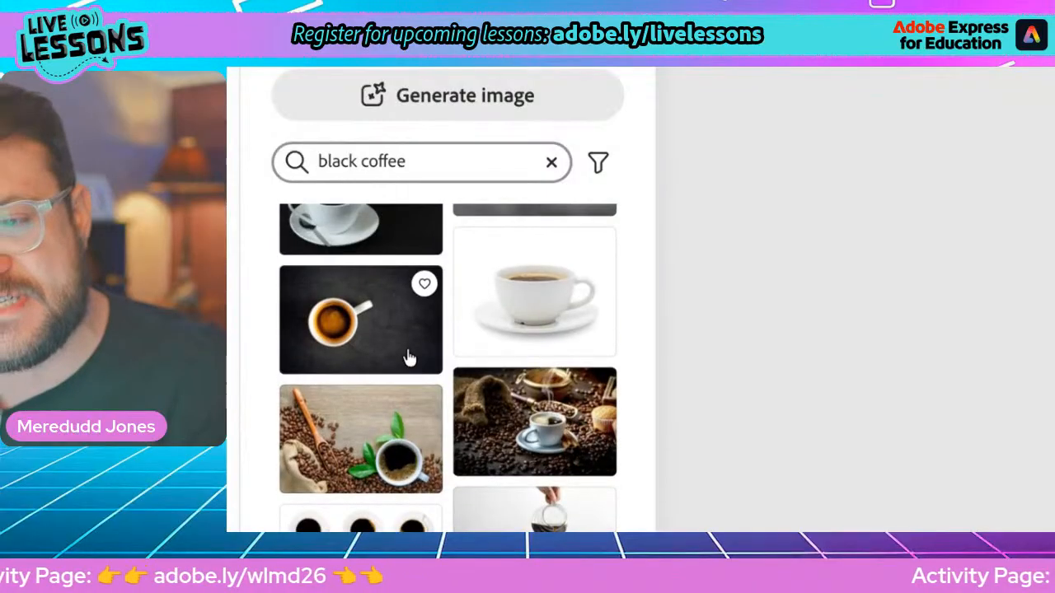
pyautogui.scroll(2, 410, 357)
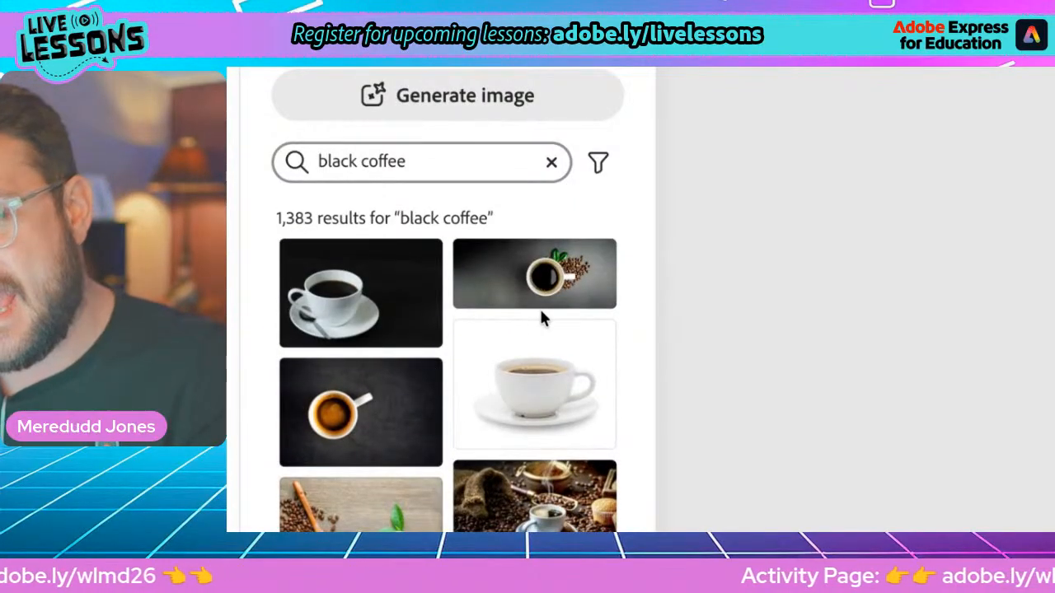
pyautogui.scroll(-2, 542, 318)
pyautogui.scroll(2, 542, 319)
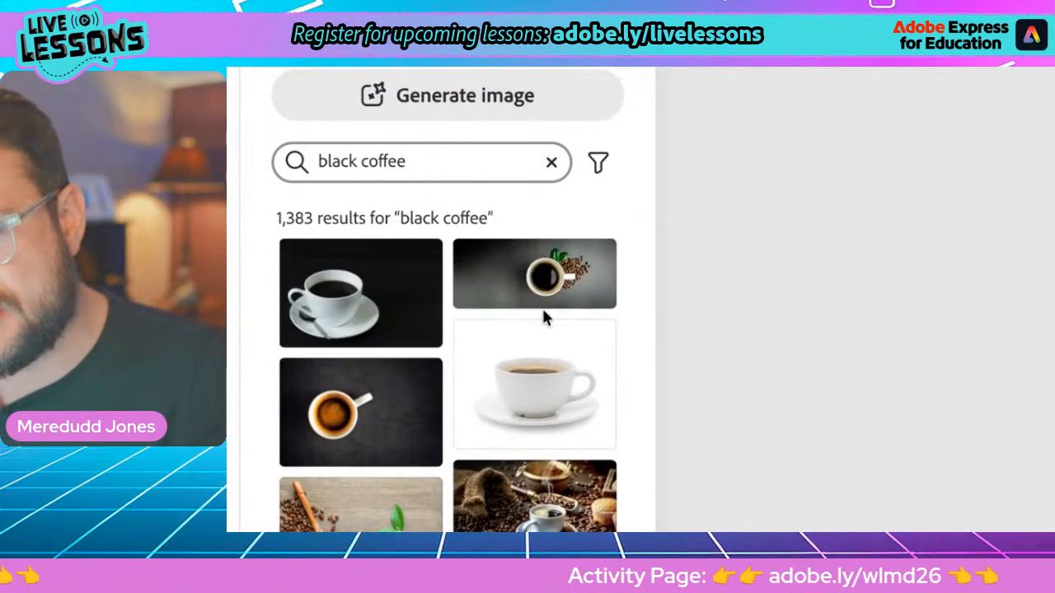
pyautogui.scroll(-6, 384, 311)
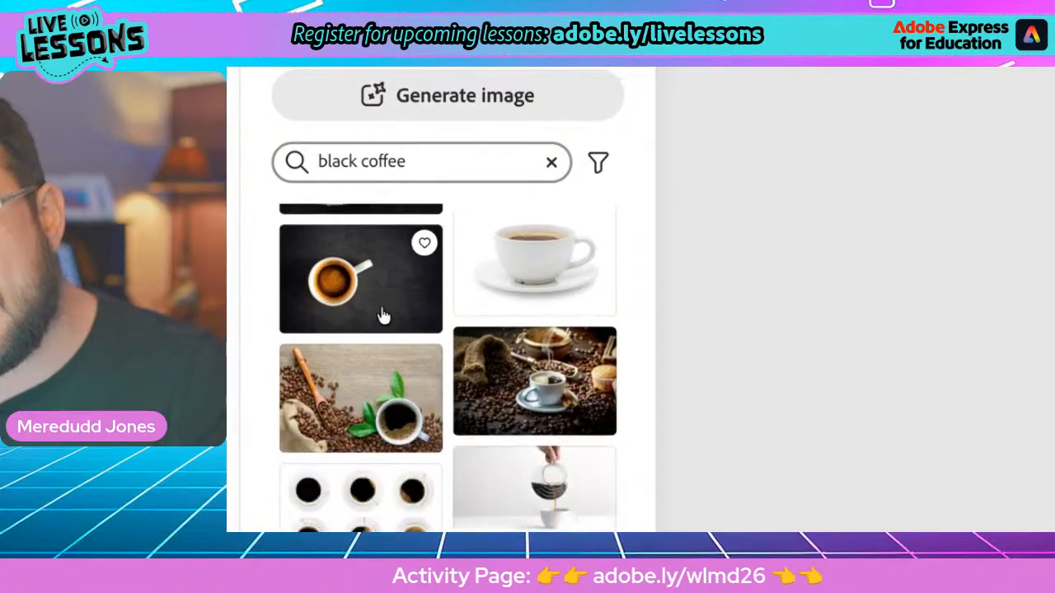
pyautogui.scroll(-5, 389, 313)
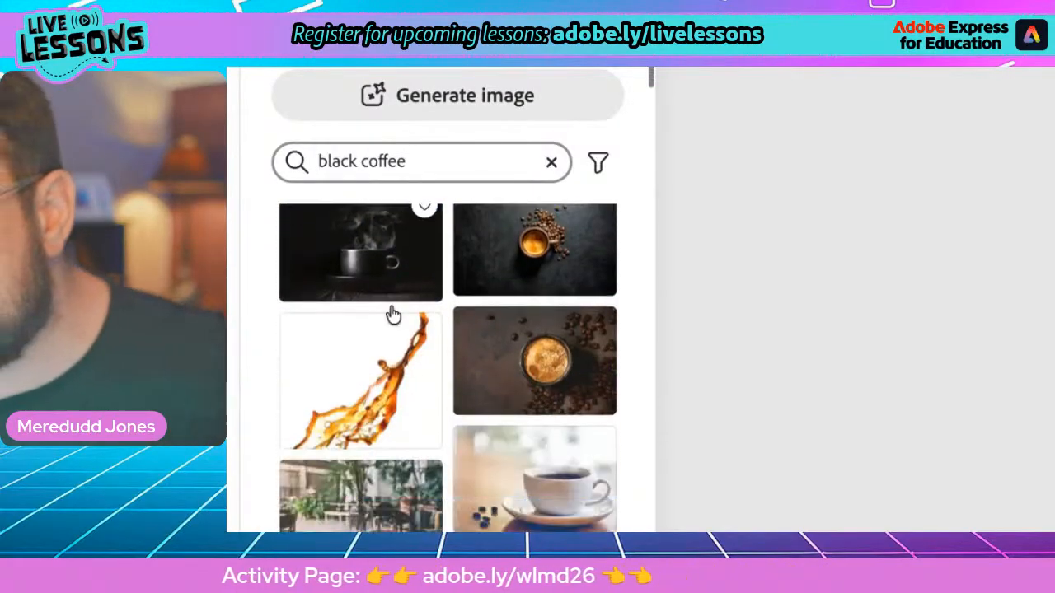
pyautogui.scroll(-5, 394, 318)
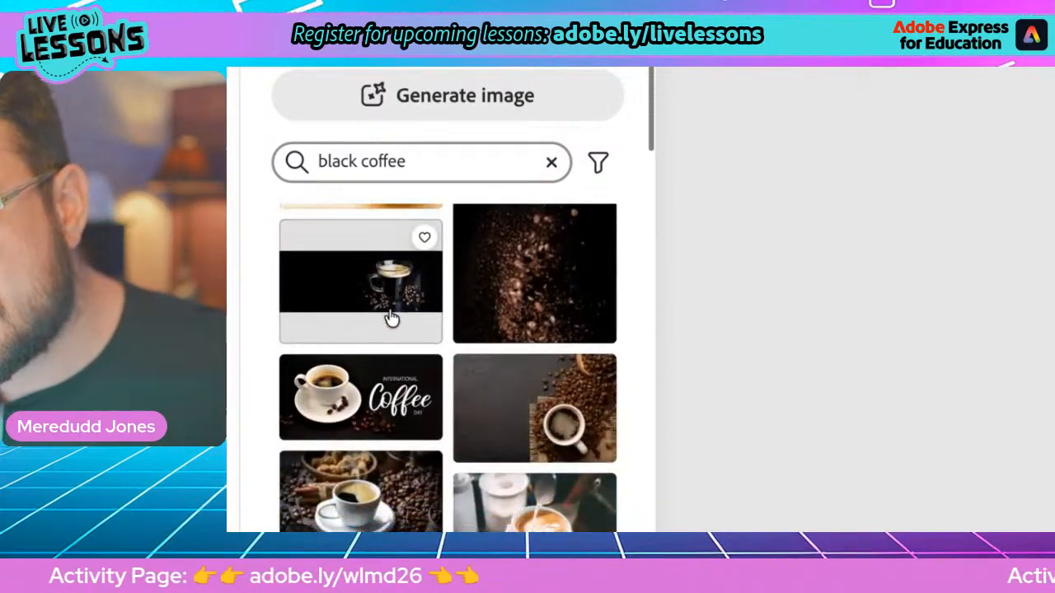
pyautogui.scroll(-6, 394, 317)
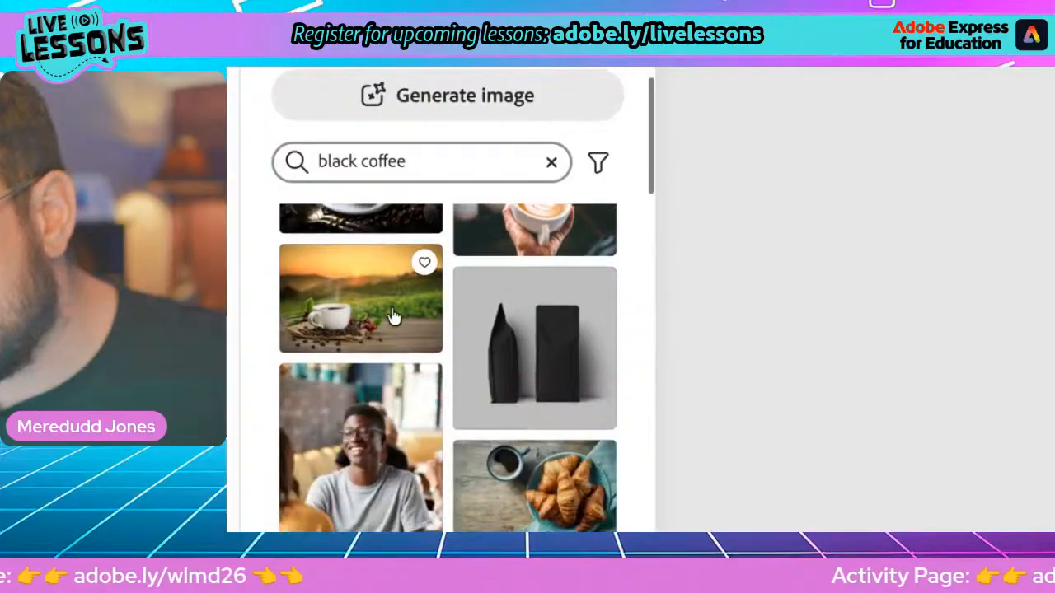
pyautogui.scroll(-1, 394, 317)
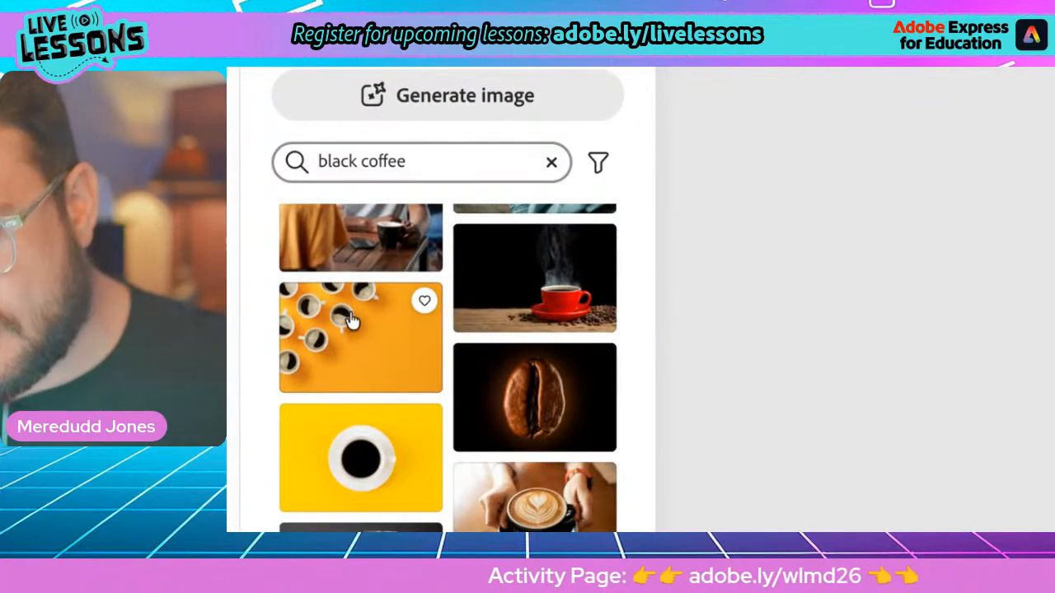
pyautogui.scroll(-8, 389, 344)
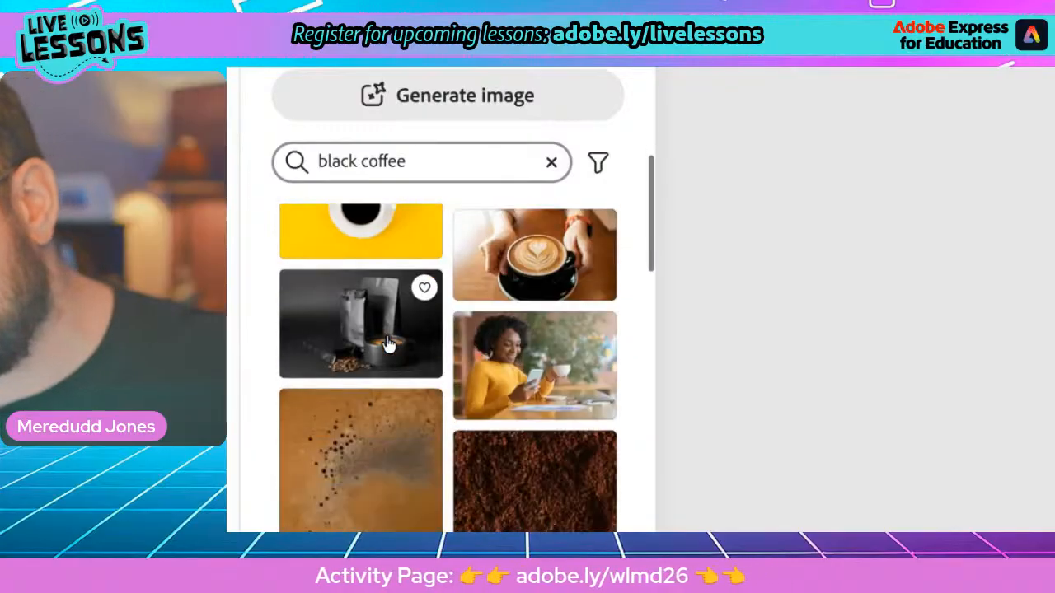
pyautogui.scroll(-3, 391, 345)
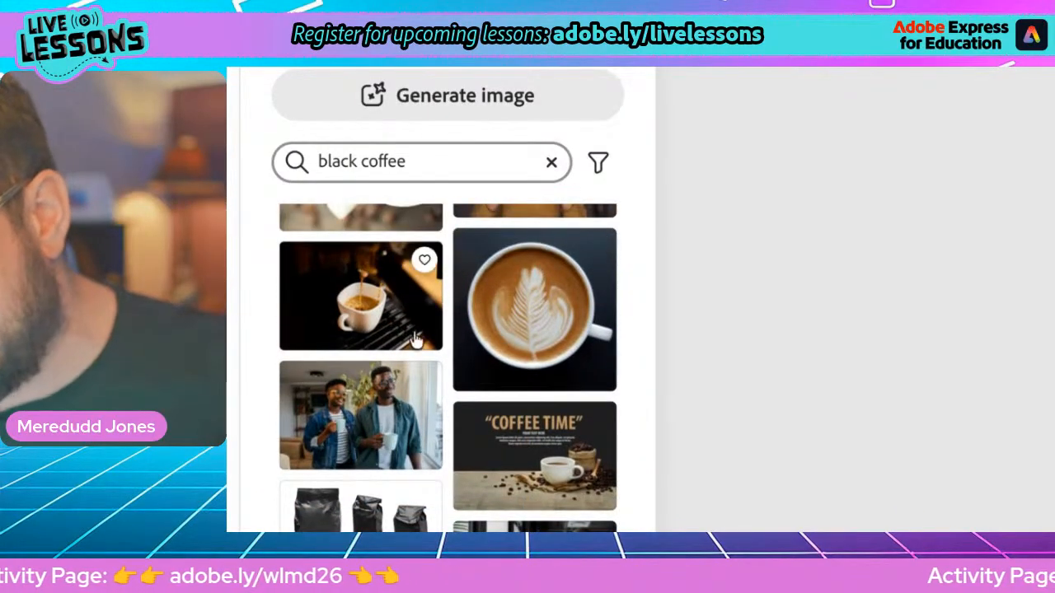
pyautogui.scroll(-10, 367, 344)
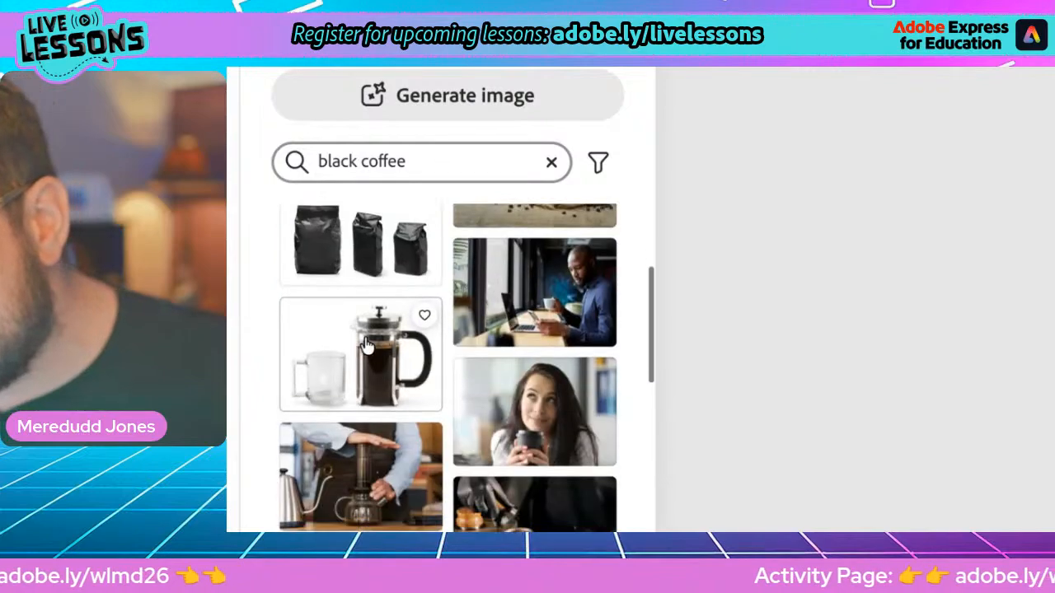
pyautogui.scroll(-3, 369, 347)
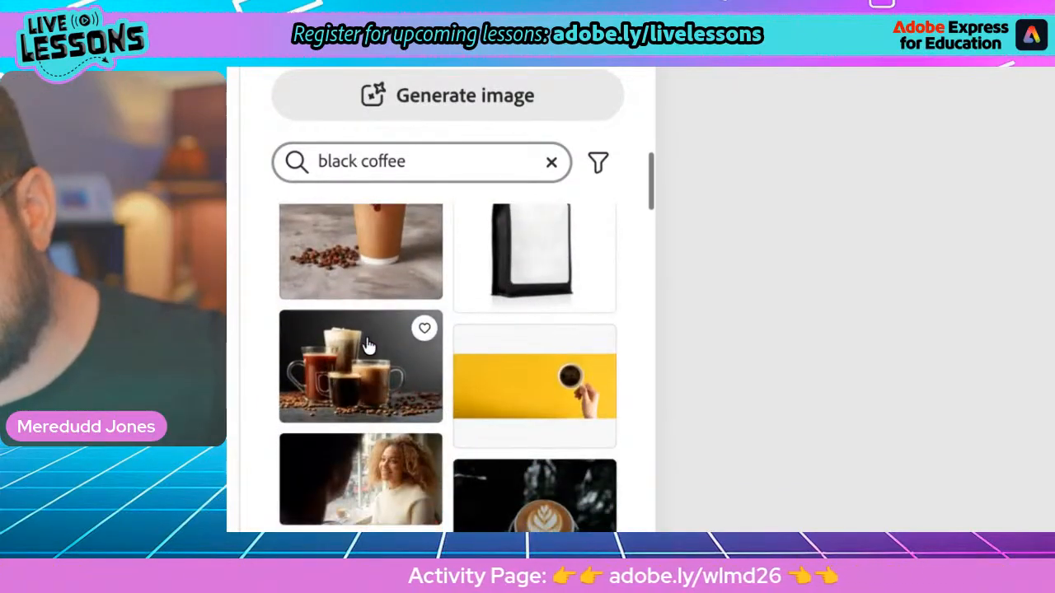
pyautogui.scroll(-5, 368, 346)
pyautogui.scroll(5, 367, 348)
pyautogui.scroll(-3, 368, 346)
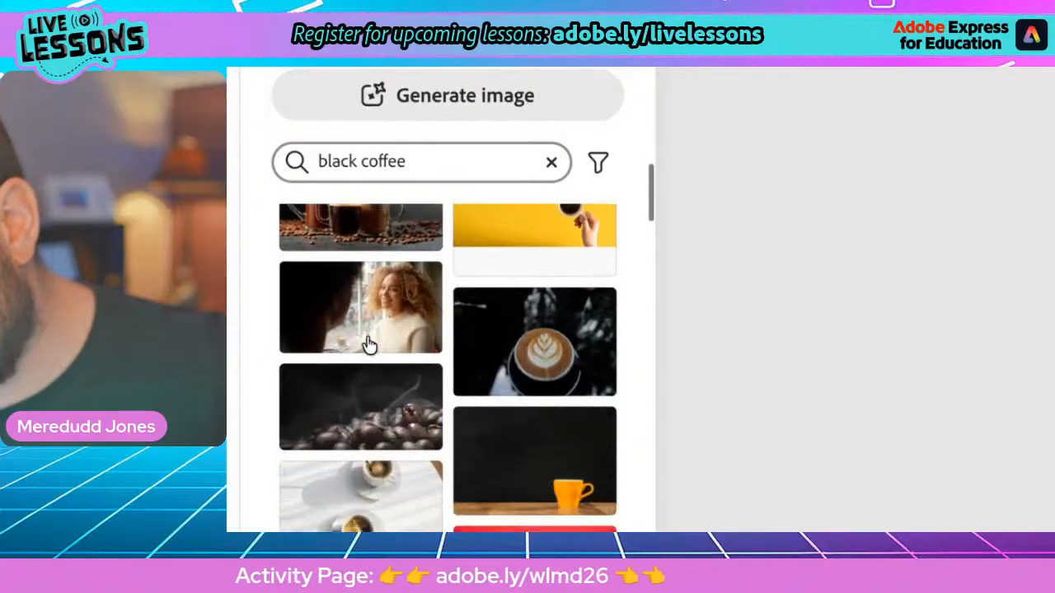
pyautogui.scroll(-5, 368, 345)
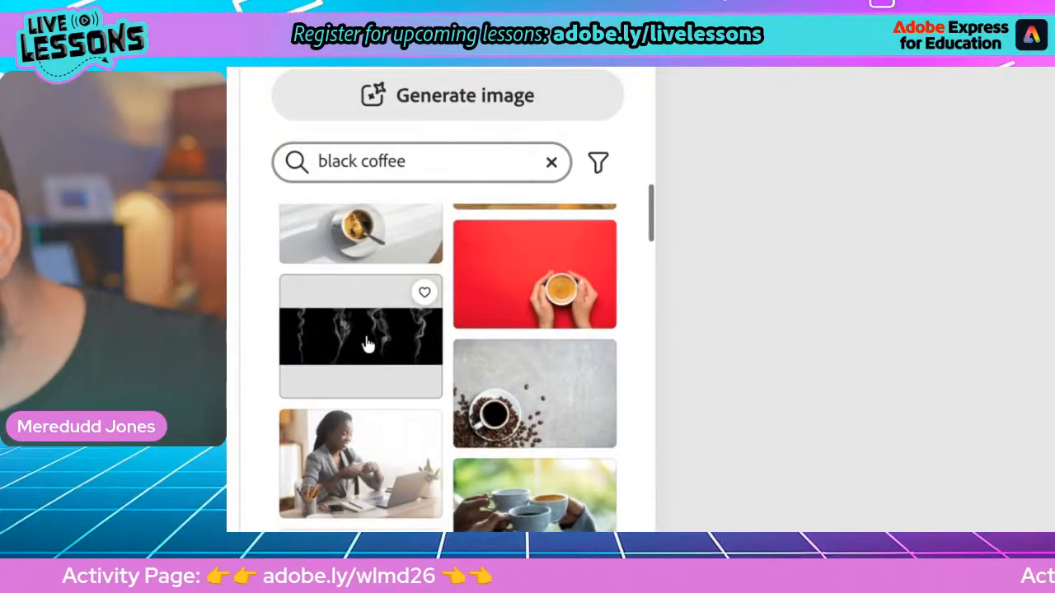
pyautogui.scroll(-9, 368, 344)
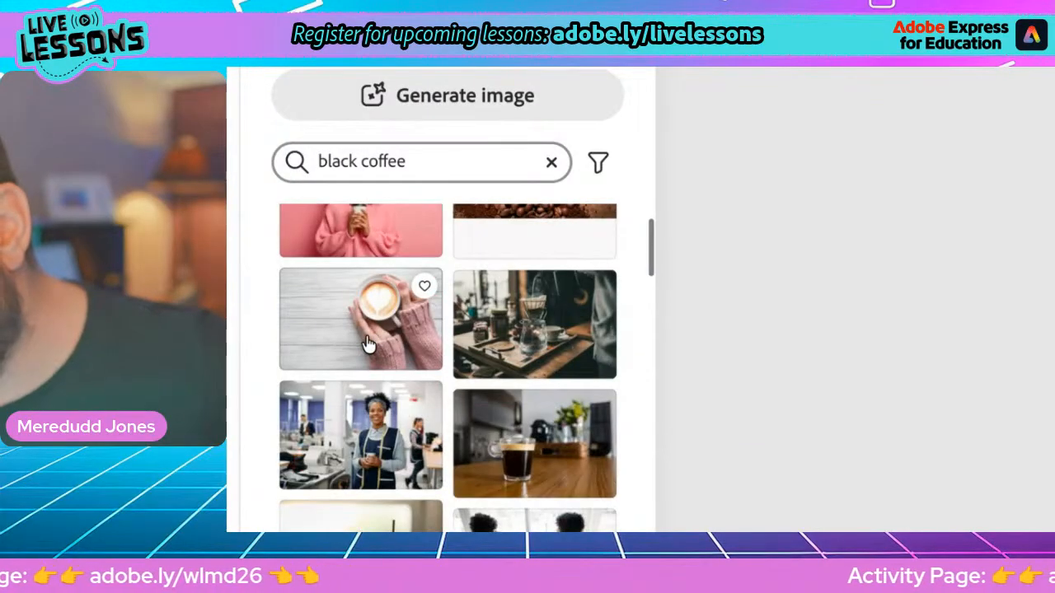
pyautogui.scroll(-10, 368, 345)
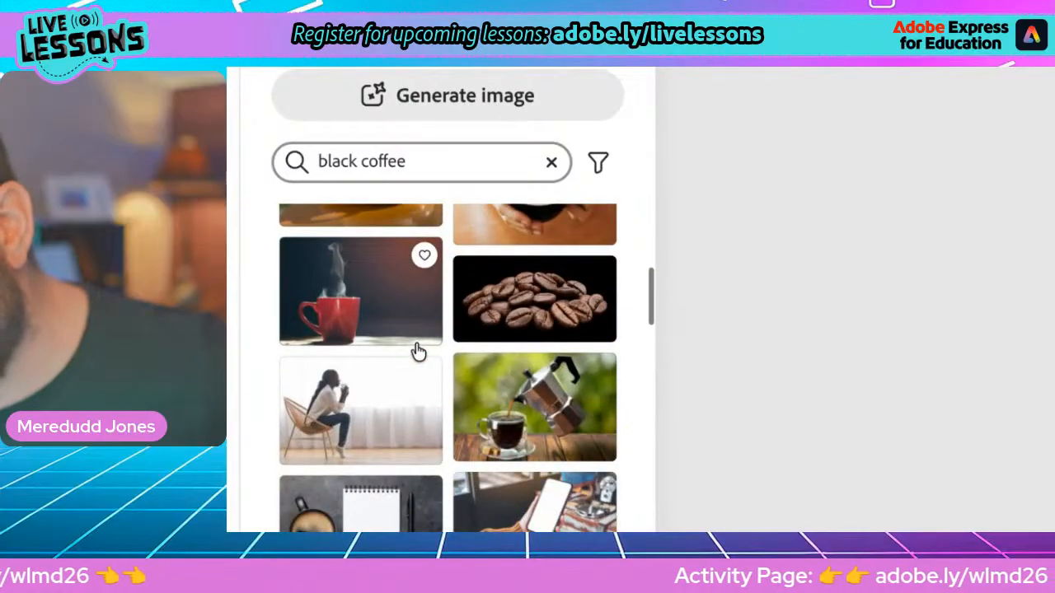
pyautogui.scroll(-8, 420, 352)
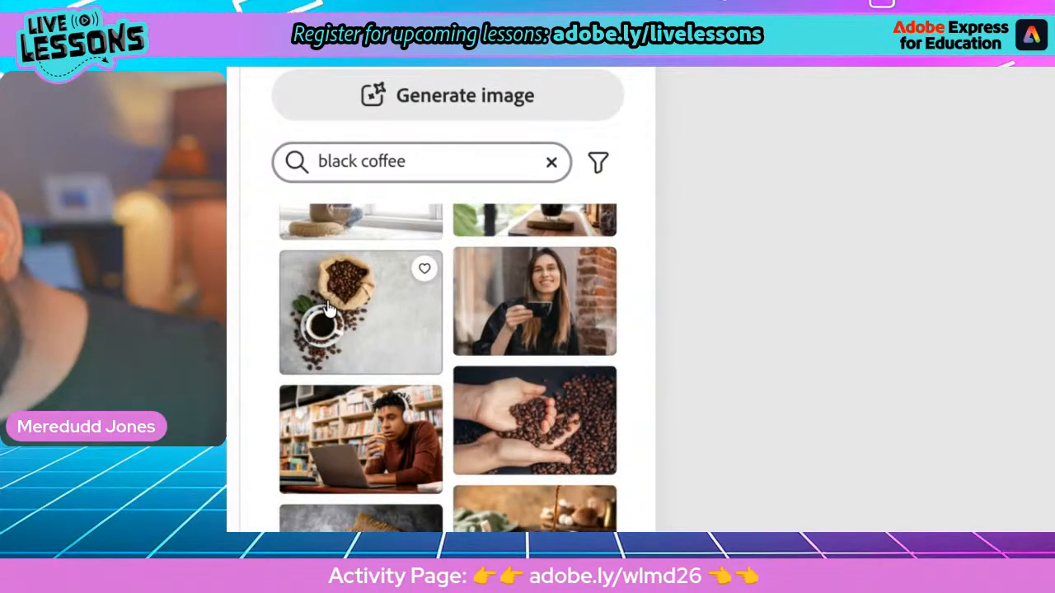
pyautogui.click(328, 307)
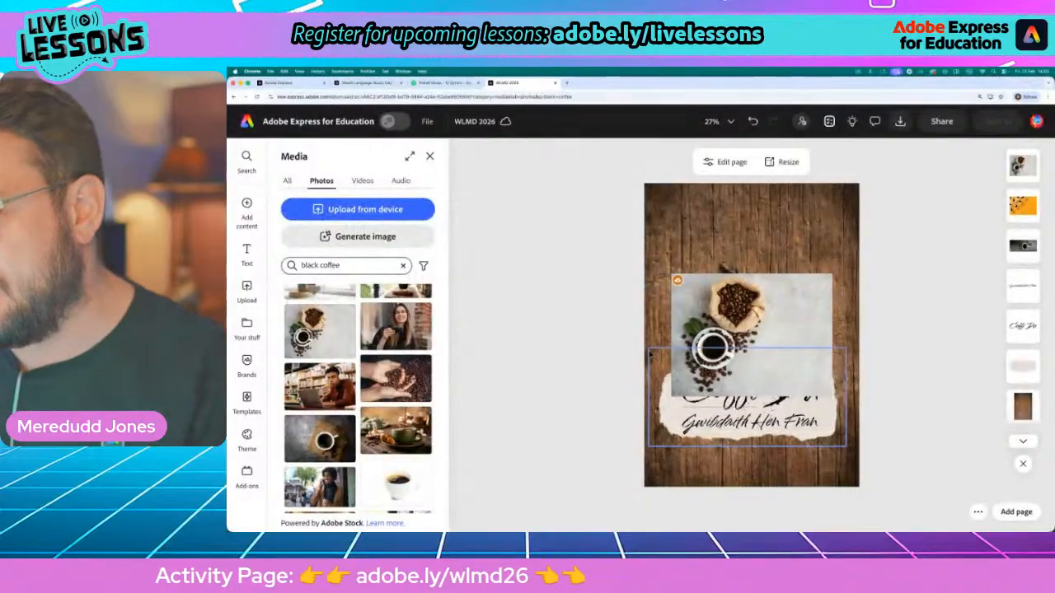
# Spread out the overlapping photos, moving the bean-sack photo to the poster's upper right and the orange cups photo to its lower right
pyautogui.moveTo(715, 309); pyautogui.dragTo(768, 218)
pyautogui.click(726, 341)
pyautogui.moveTo(726, 341); pyautogui.dragTo(796, 456)
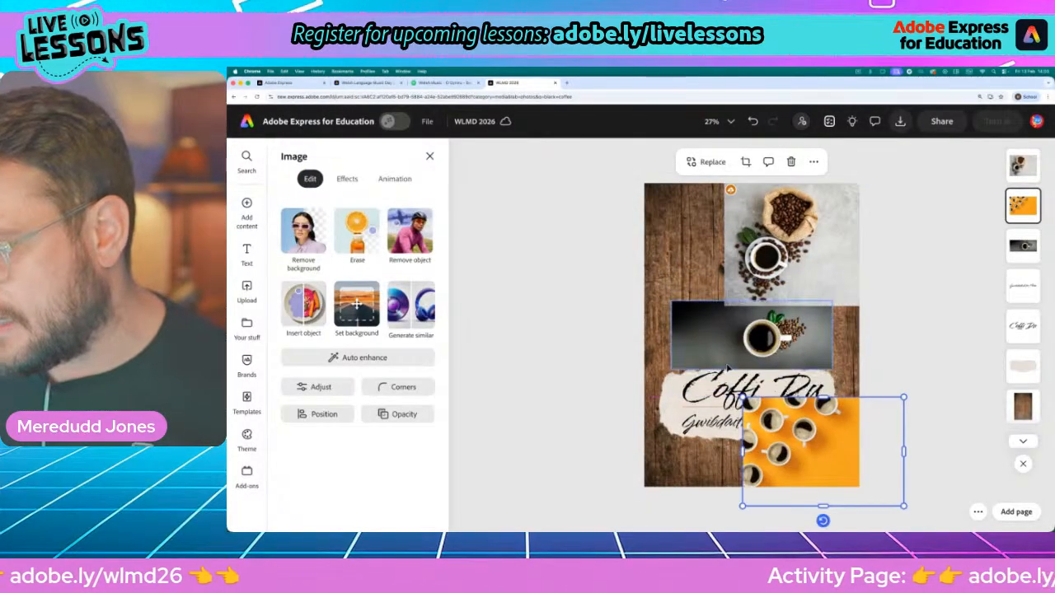
# Remove the background from the bean-sack photo, the dark single-cup photo and the orange cups photo
pyautogui.click(713, 344)
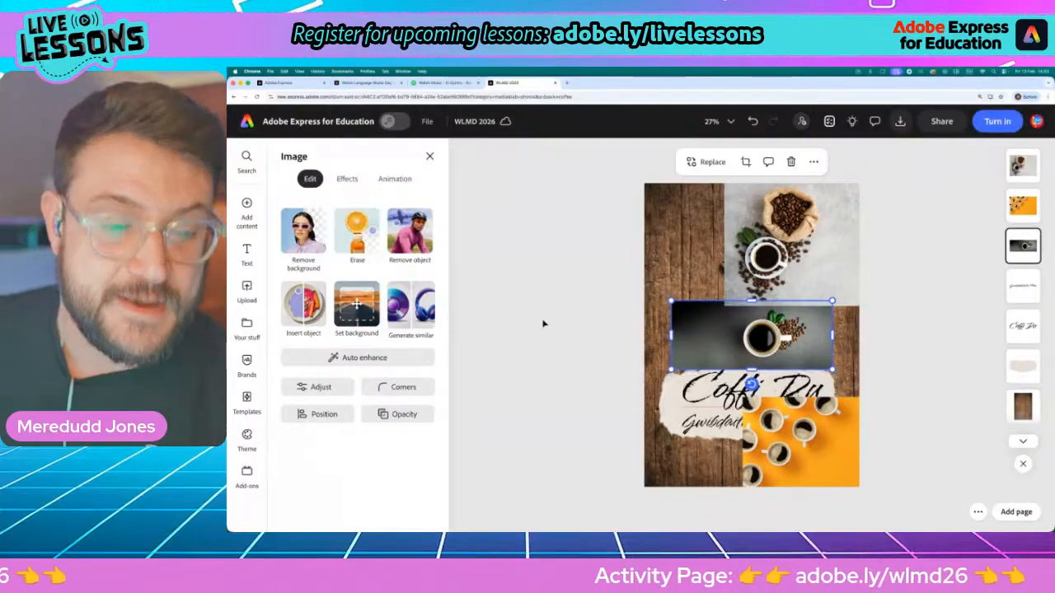
pyautogui.click(805, 213)
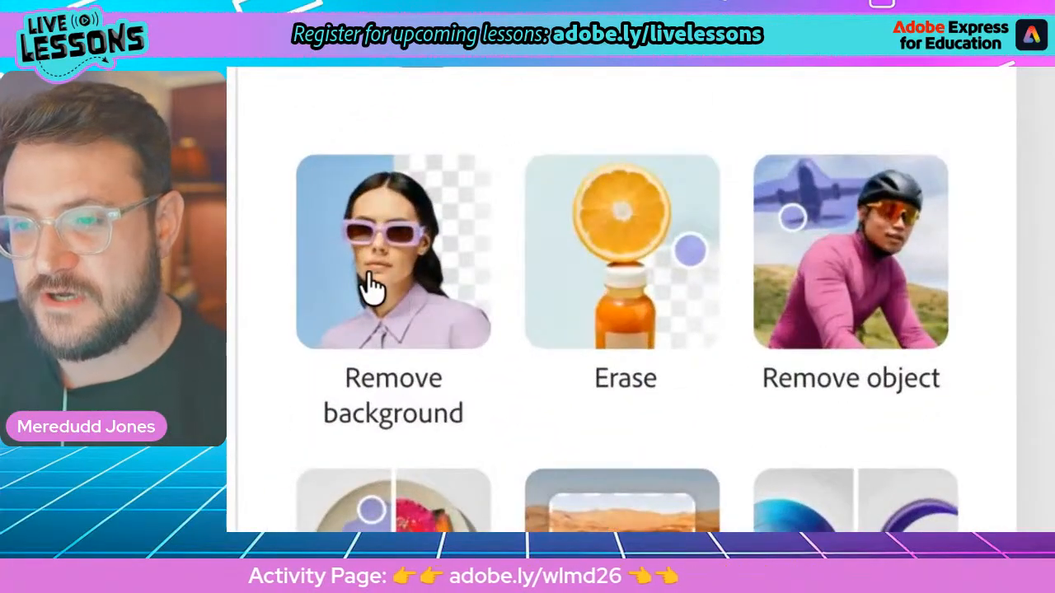
pyautogui.click(371, 285)
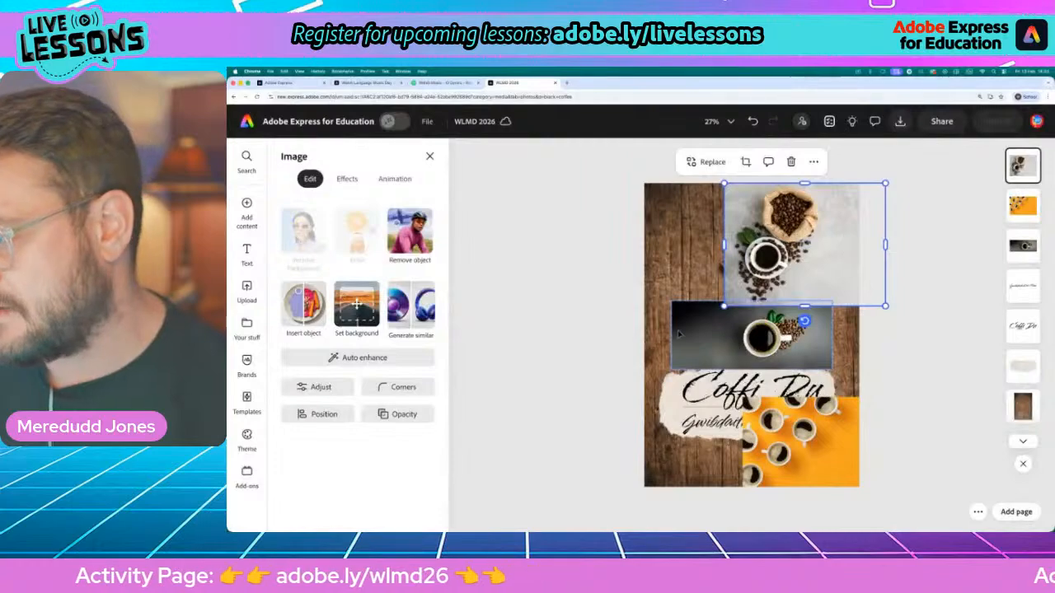
pyautogui.click(680, 333)
pyautogui.click(306, 240)
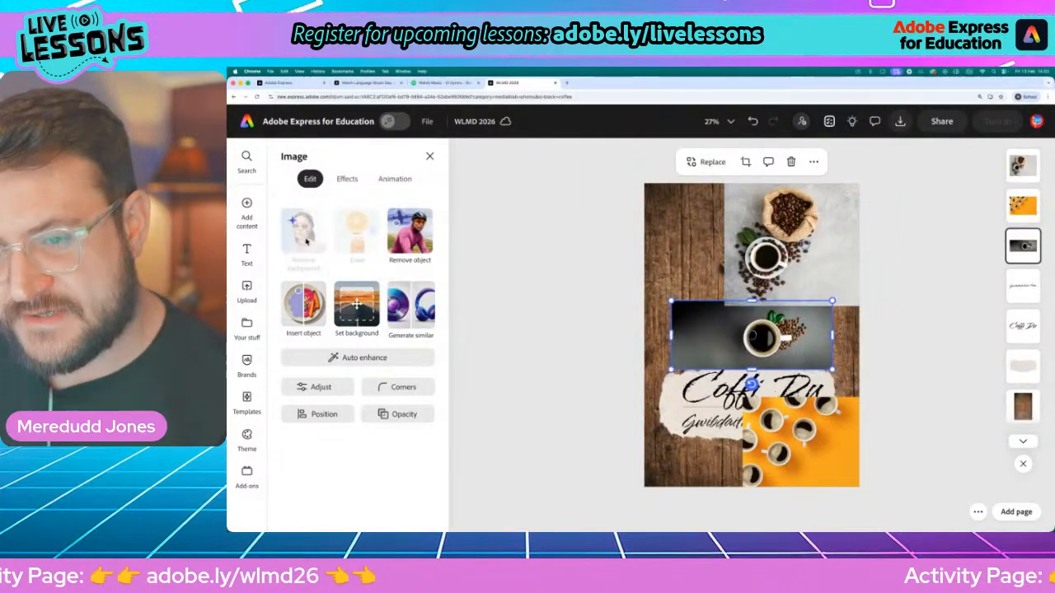
pyautogui.click(770, 435)
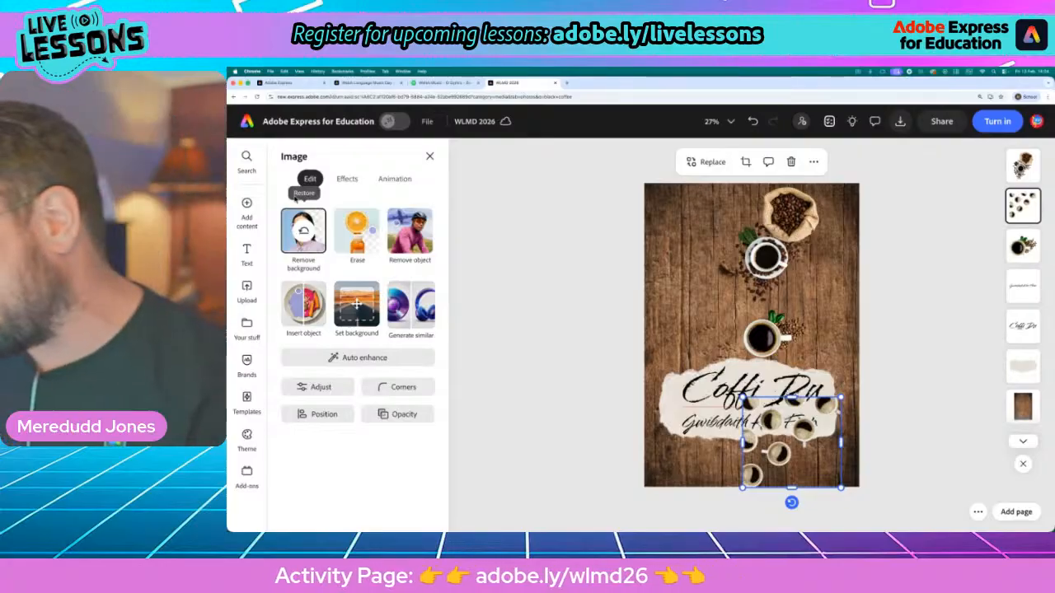
# Move the scattered-cups cutout into the poster's upper left corner and the bean-sack cutout against the right edge
pyautogui.moveTo(785, 445); pyautogui.dragTo(687, 231)
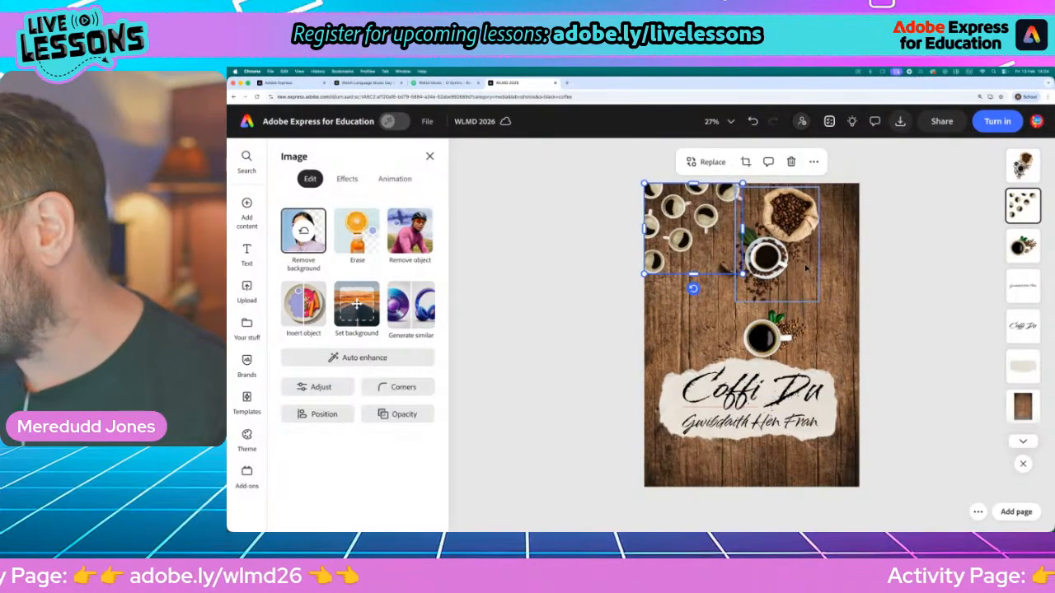
pyautogui.moveTo(796, 230); pyautogui.dragTo(837, 250)
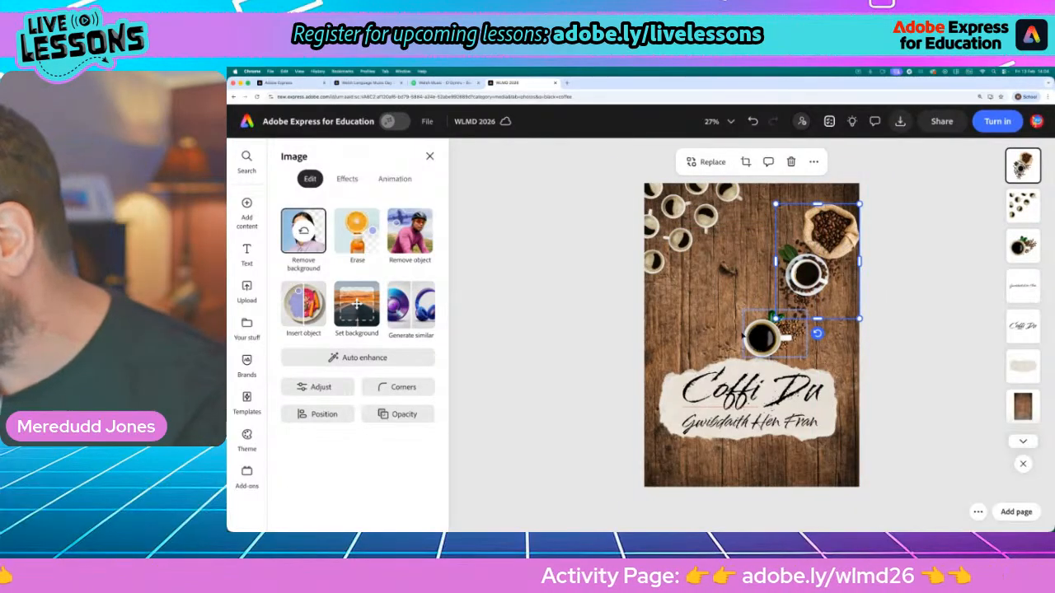
# Set the scattered-cups cutout's blend mode to Multiply and enlarge it to cover most of the wood above the torn paper
pyautogui.click(714, 255)
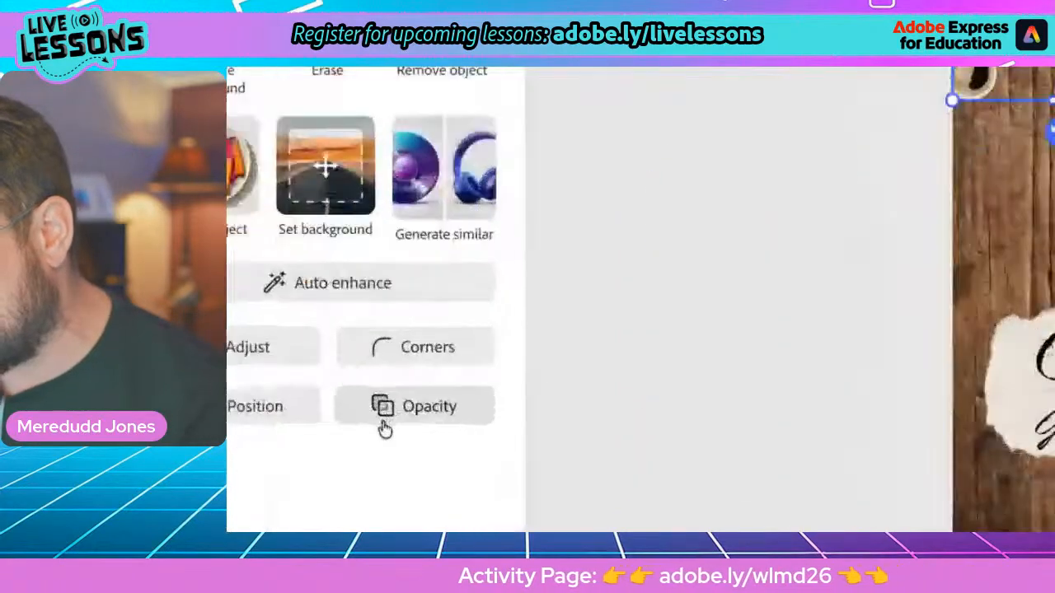
pyautogui.click(450, 412)
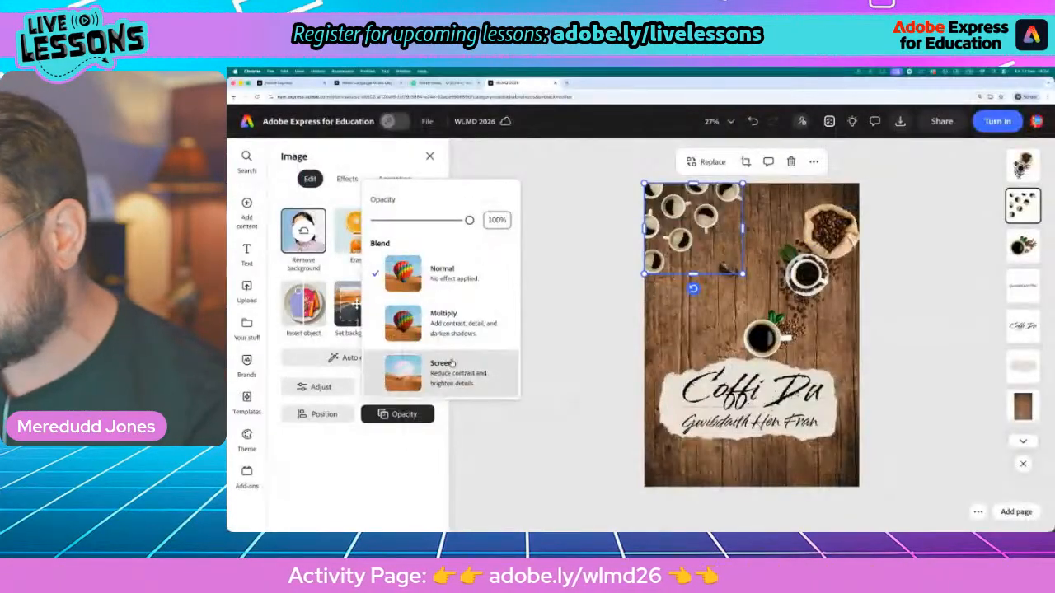
pyautogui.click(455, 343)
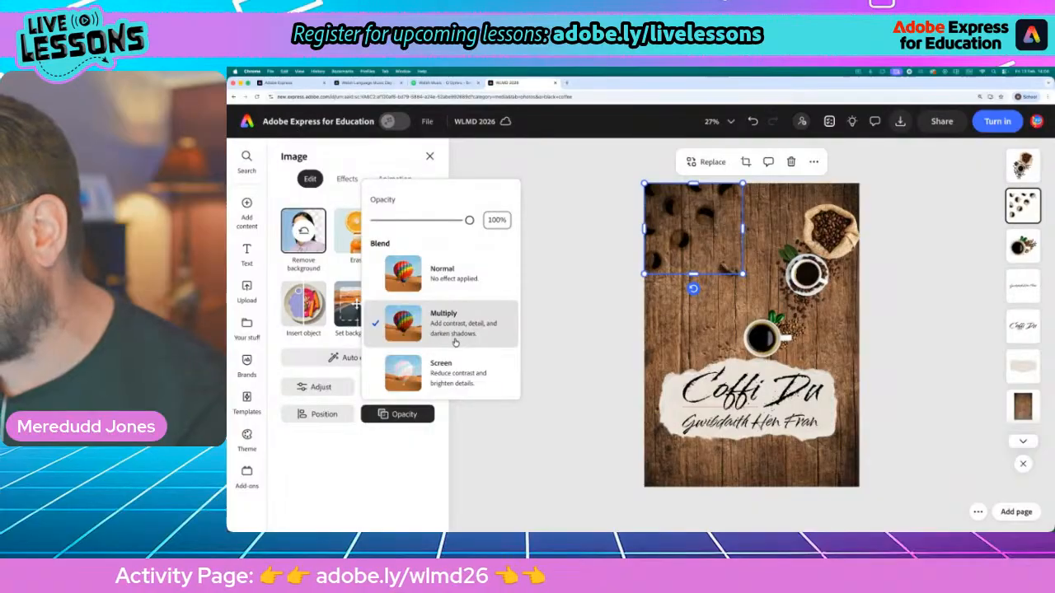
pyautogui.click(455, 371)
pyautogui.click(455, 325)
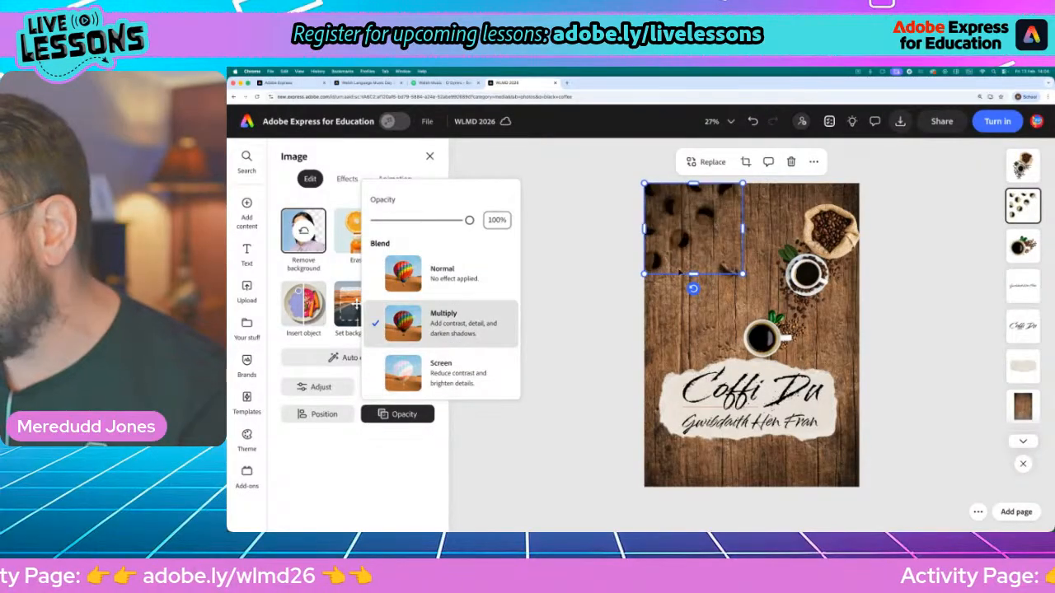
pyautogui.moveTo(742, 274); pyautogui.dragTo(833, 357)
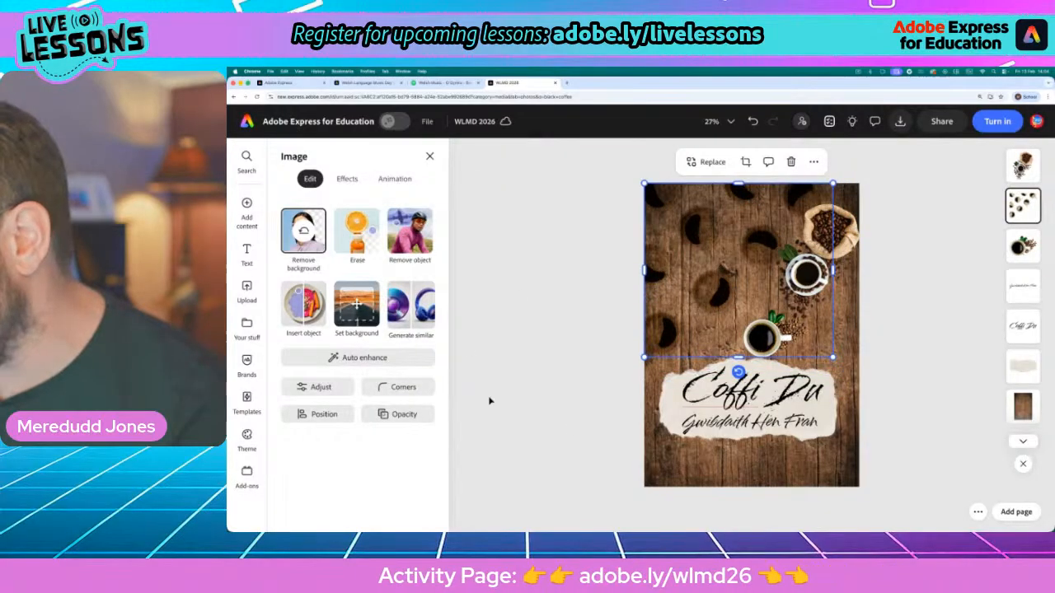
# Try the Screen blend mode on the enlarged scattered-cups cutout, and set it back to Multiply
pyautogui.click(404, 414)
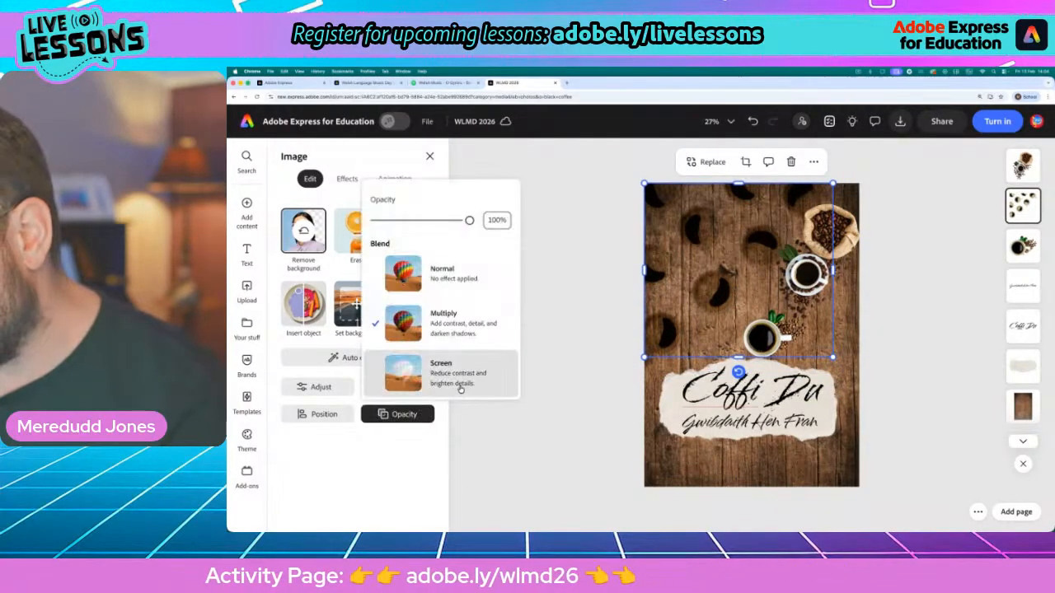
pyautogui.click(445, 372)
pyautogui.moveTo(466, 220); pyautogui.dragTo(521, 226)
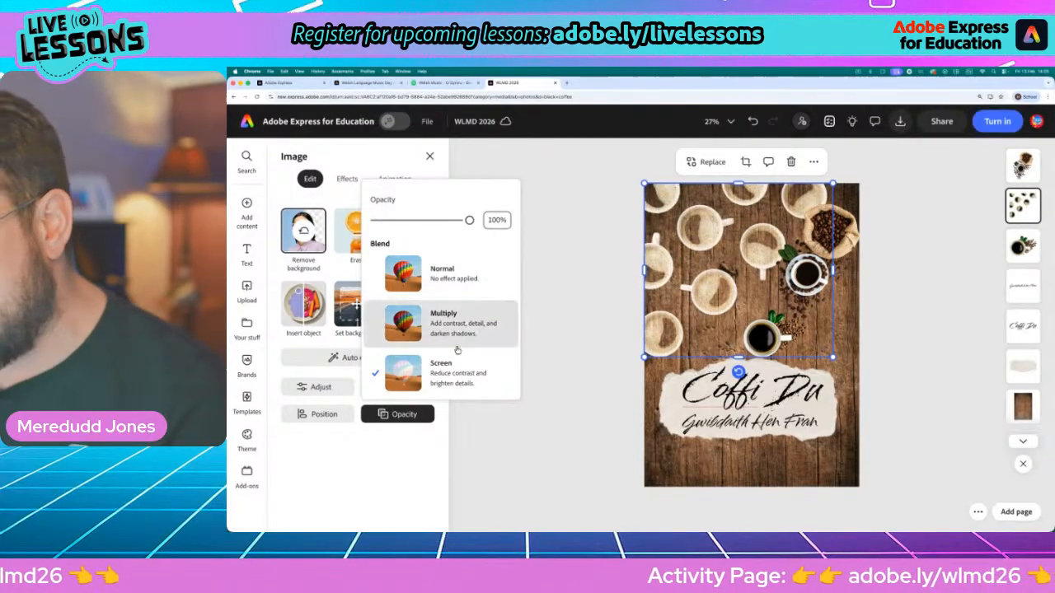
pyautogui.click(452, 334)
pyautogui.click(610, 326)
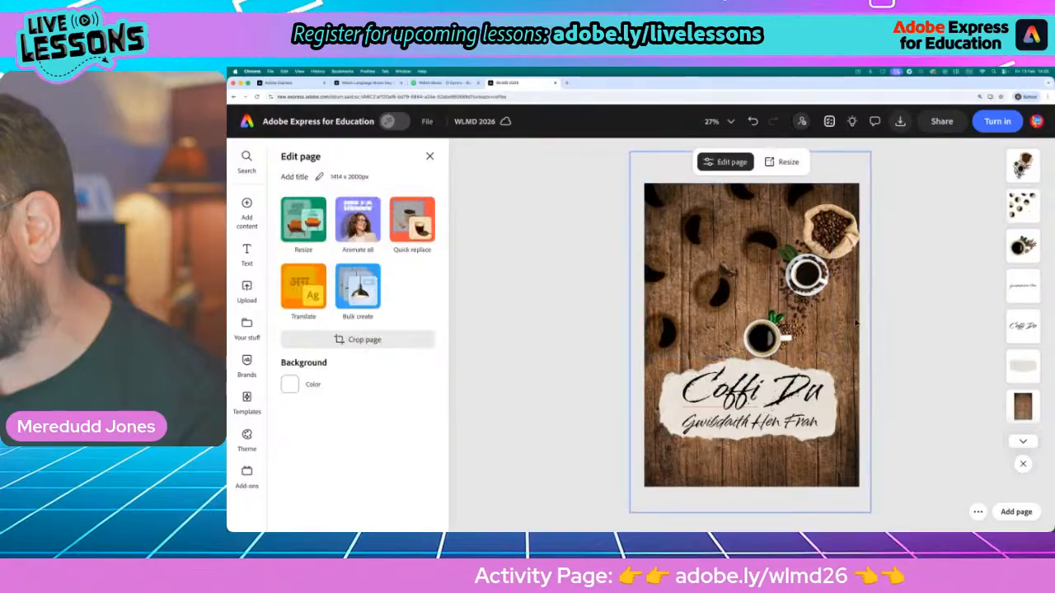
# Move the bean-sack cutout down beside the single coffee cup, just above the torn paper
pyautogui.moveTo(812, 264); pyautogui.dragTo(808, 311)
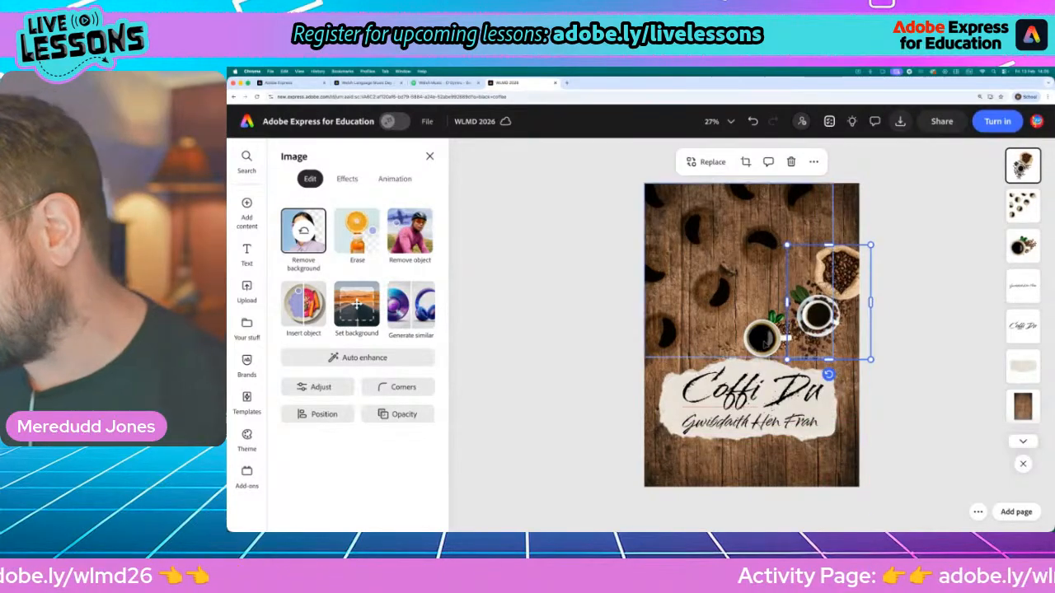
# Move the single coffee cup cutout down to the poster's bottom edge, below the torn paper
pyautogui.click(762, 338)
pyautogui.click(1030, 238)
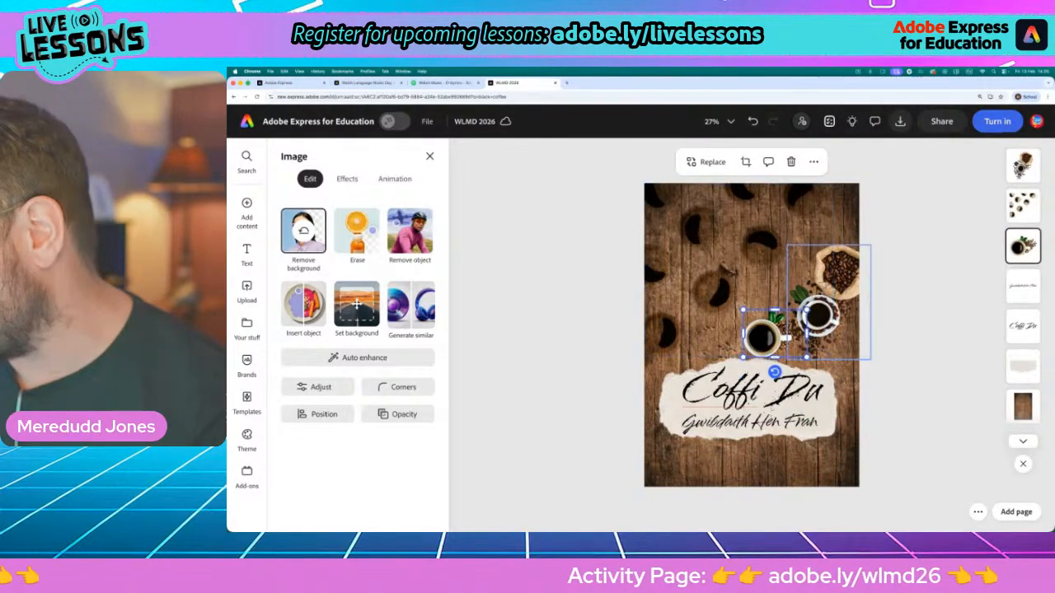
pyautogui.moveTo(759, 341); pyautogui.dragTo(717, 480)
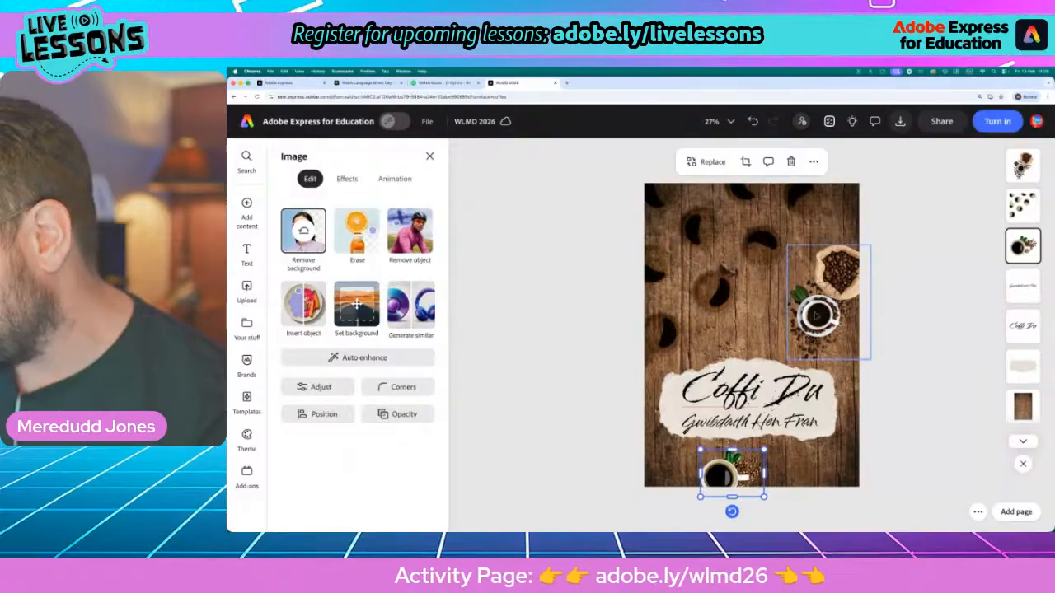
# Set the bean-sack cutout's blend mode to Multiply, enlarge it and shift it up over the right half of the wood
pyautogui.click(816, 316)
pyautogui.click(390, 420)
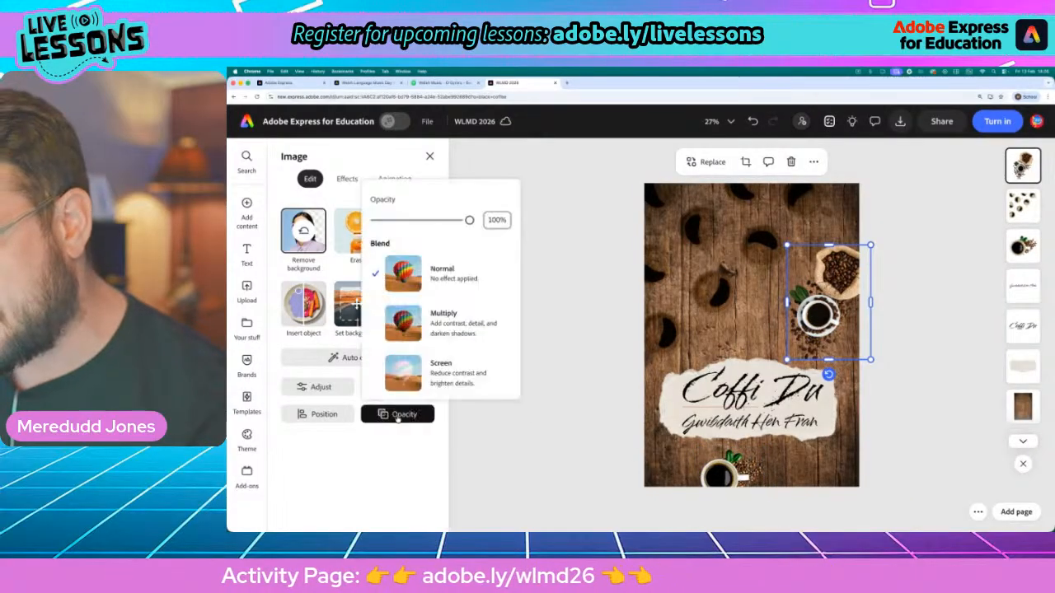
pyautogui.click(459, 327)
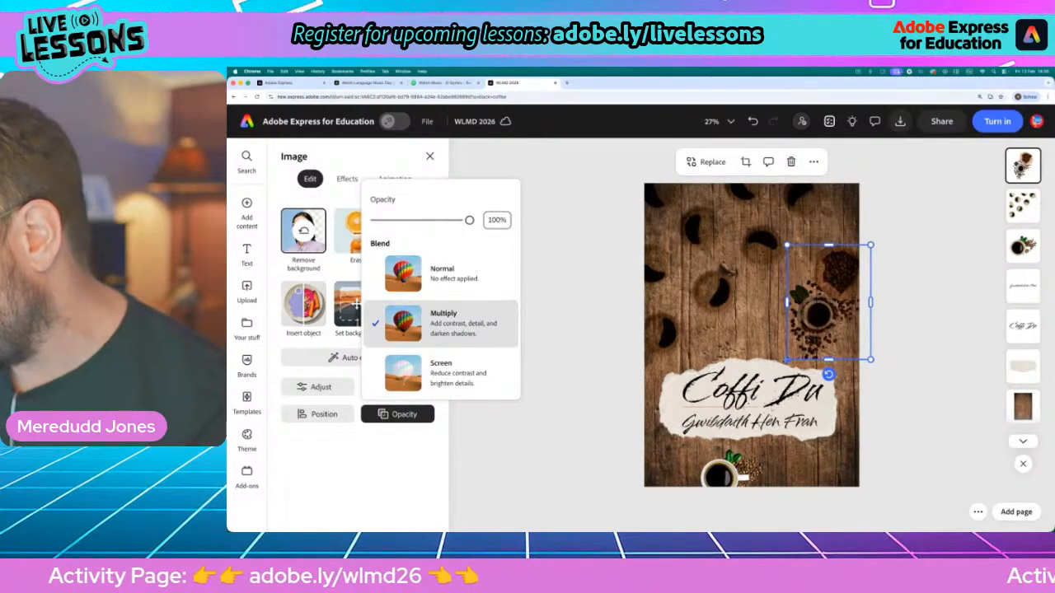
pyautogui.moveTo(788, 360); pyautogui.dragTo(639, 407)
pyautogui.moveTo(816, 293); pyautogui.dragTo(831, 237)
# Try the Screen blend mode on the enlarged bean-sack cutout, and set it back to Multiply
pyautogui.click(401, 414)
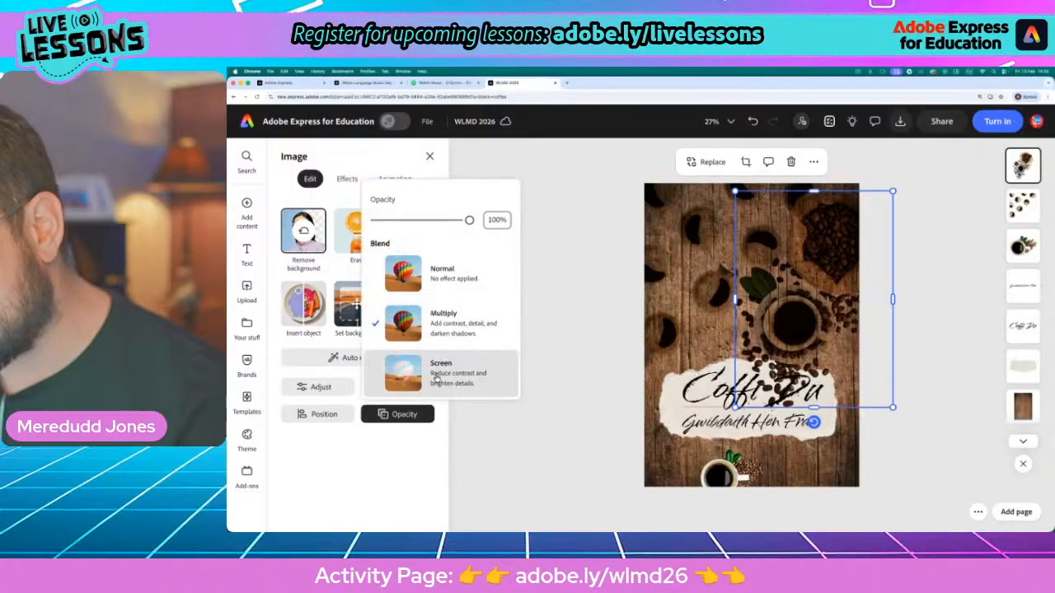
pyautogui.click(436, 377)
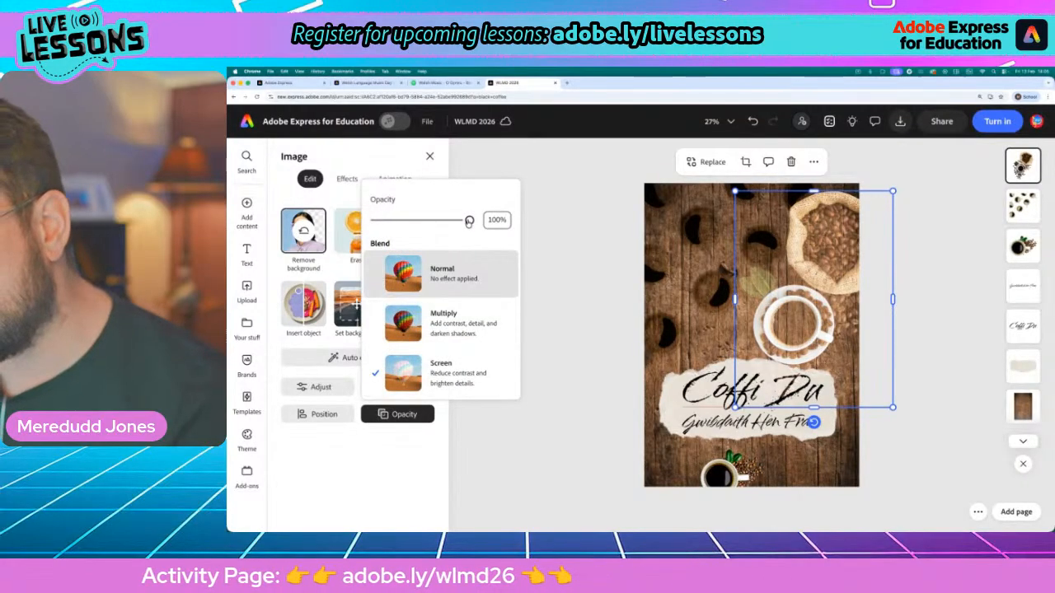
pyautogui.moveTo(469, 222)
pyautogui.mouseDown()
pyautogui.moveTo(414, 221)
pyautogui.moveTo(507, 222)
pyautogui.moveTo(411, 222)
pyautogui.moveTo(456, 223)
pyautogui.mouseUp()
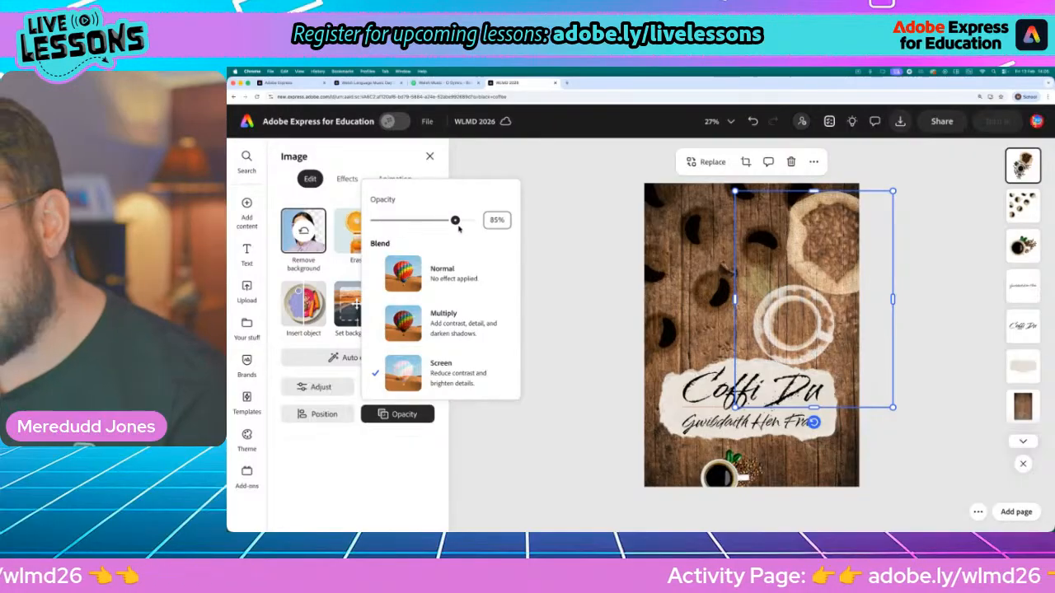
pyautogui.click(462, 323)
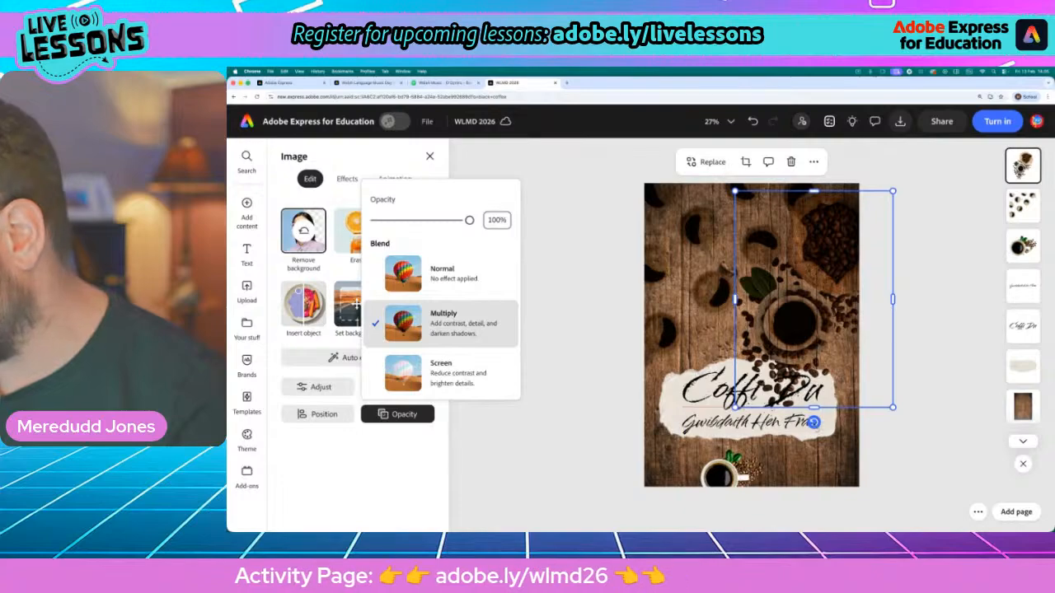
# Rotate the bean-sack cutout and move it left over the torn paper's upper edge, and shrink the scattered-cups cutout into the upper left corner
pyautogui.moveTo(917, 403); pyautogui.dragTo(699, 338)
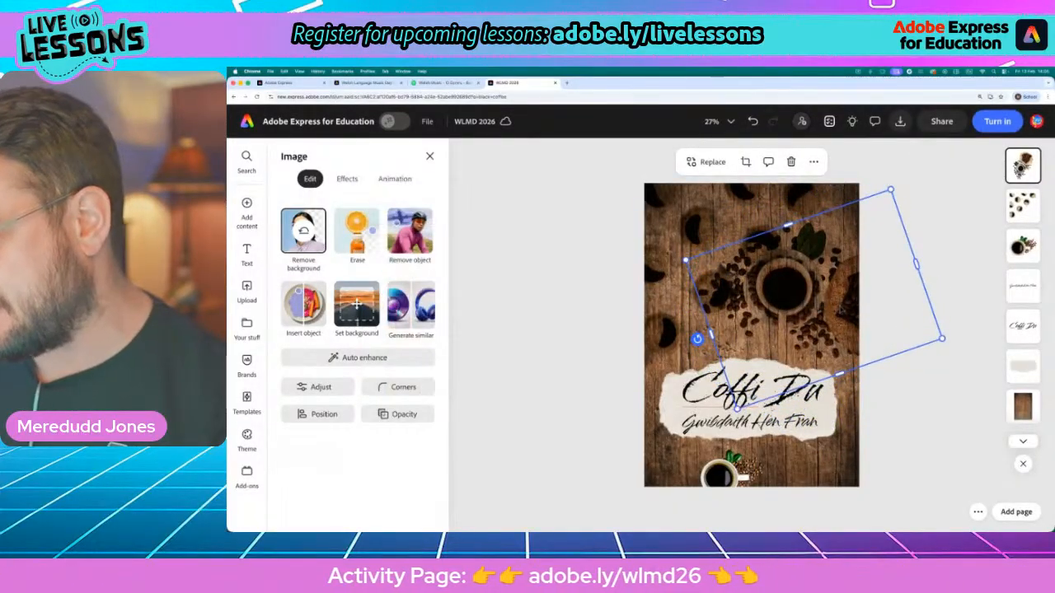
pyautogui.moveTo(840, 312); pyautogui.dragTo(765, 293)
pyautogui.click(692, 227)
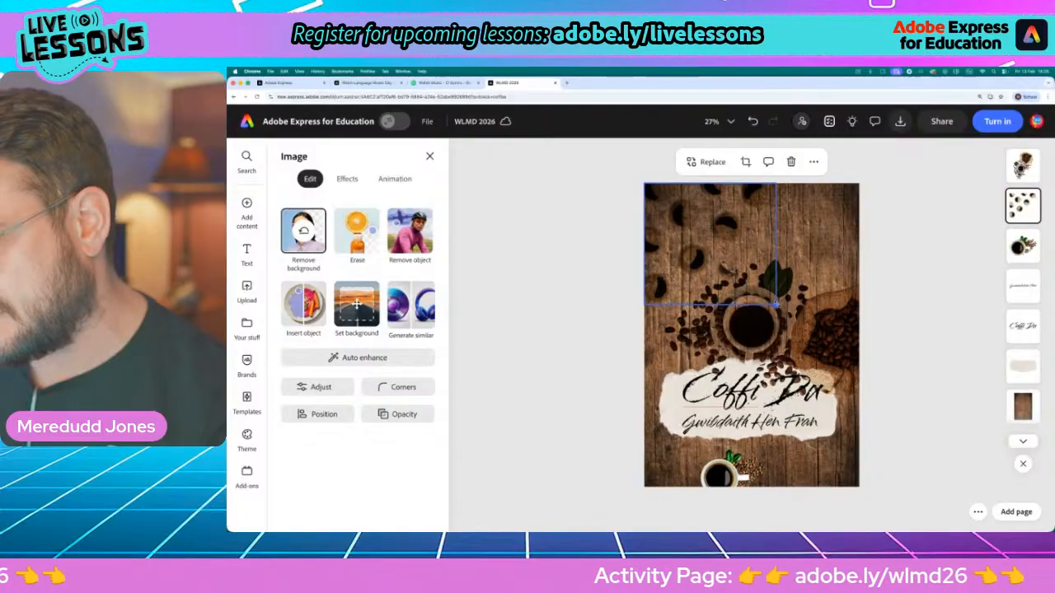
pyautogui.click(618, 309)
# Raise the bean-sack cutout so only a few beans overlap the torn paper, adjust its rotation to about 68° and nudge it left
pyautogui.click(769, 303)
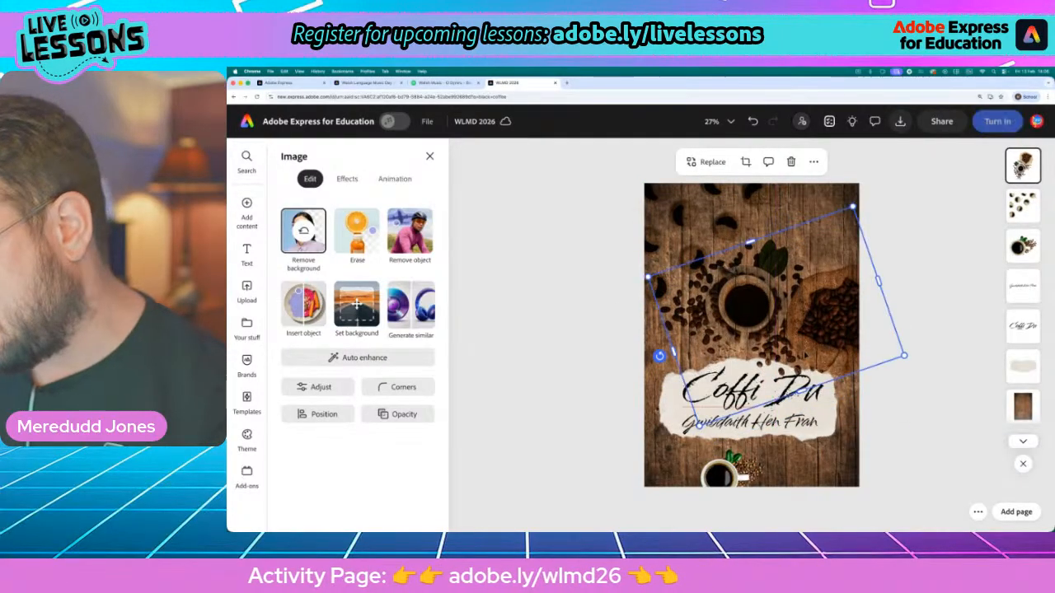
pyautogui.scroll(5, 760, 294)
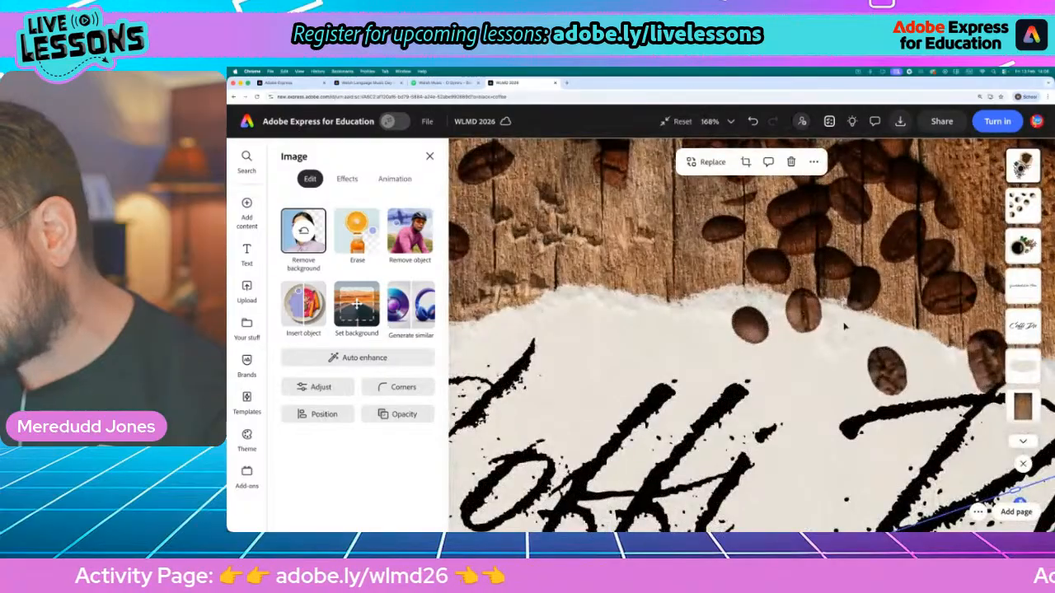
pyautogui.scroll(-5, 929, 378)
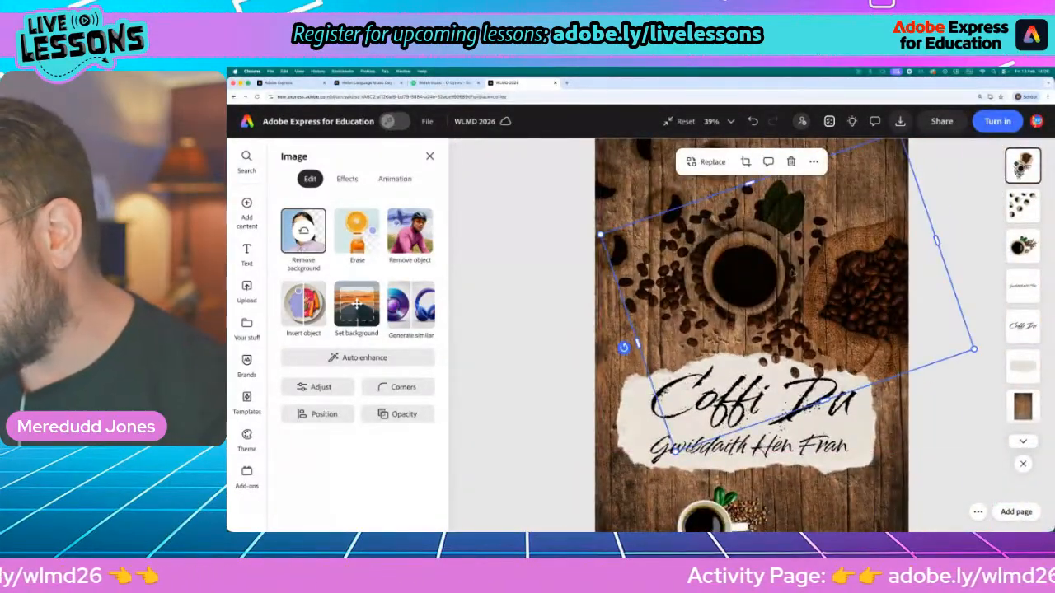
pyautogui.moveTo(624, 348); pyautogui.dragTo(629, 362)
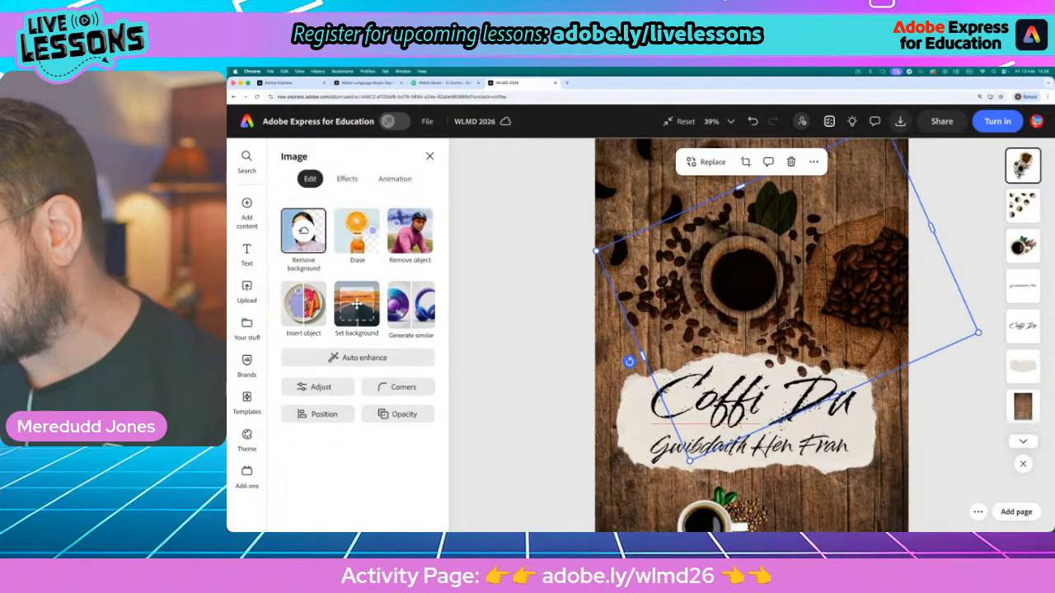
pyautogui.moveTo(786, 315); pyautogui.dragTo(762, 327)
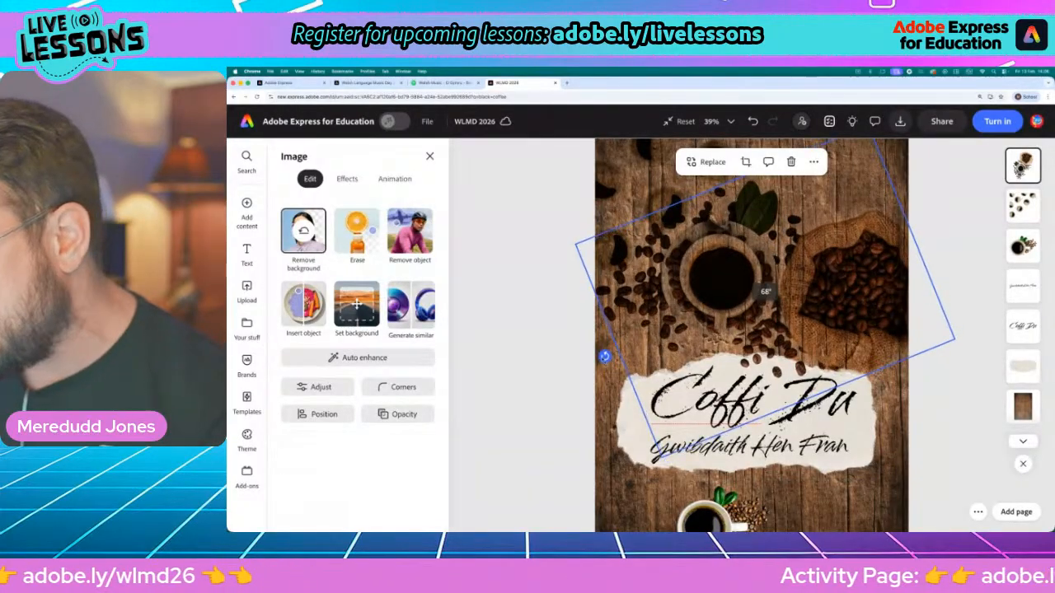
pyautogui.scroll(-3, 796, 462)
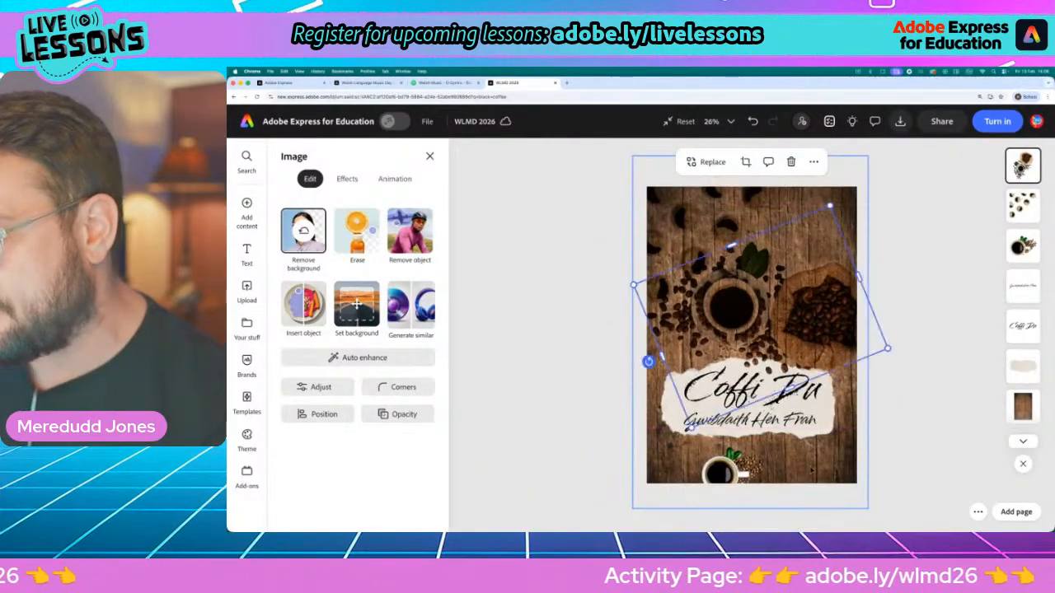
pyautogui.click(562, 402)
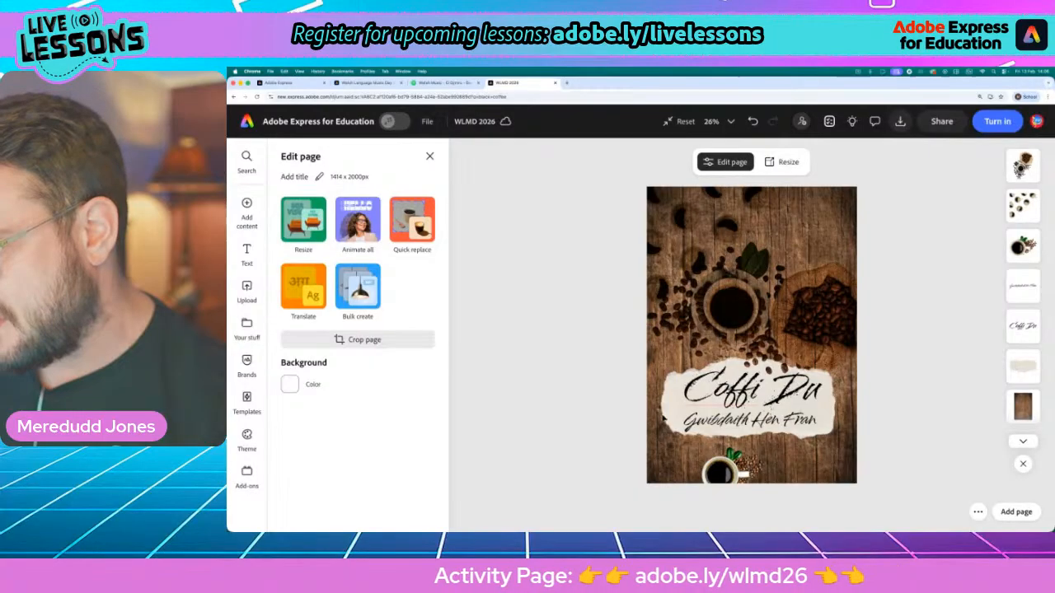
# Try the single coffee cup cutout enlarged with the Multiply blend mode in the poster's lower right corner, and delete it
pyautogui.scroll(3, 662, 418)
pyautogui.scroll(-2, 731, 483)
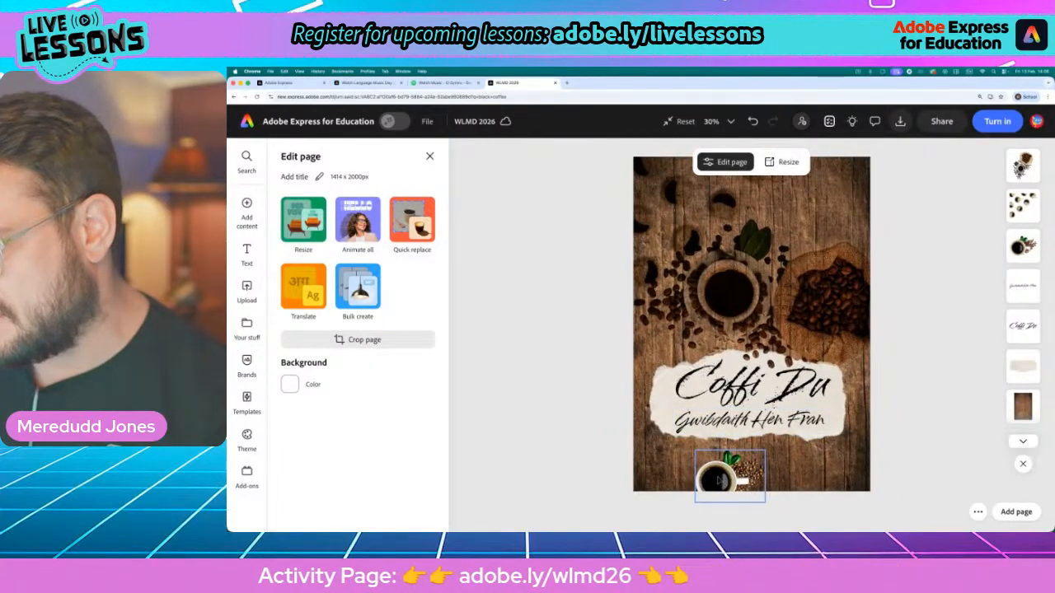
pyautogui.click(719, 479)
pyautogui.click(385, 416)
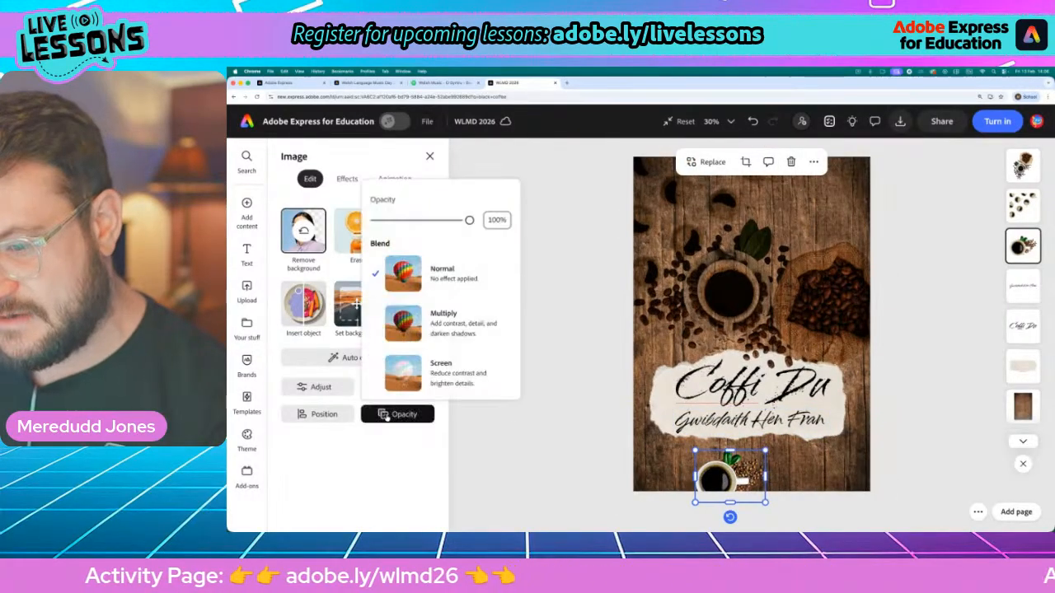
pyautogui.click(459, 328)
pyautogui.moveTo(766, 451); pyautogui.dragTo(878, 407)
pyautogui.moveTo(805, 449); pyautogui.dragTo(878, 447)
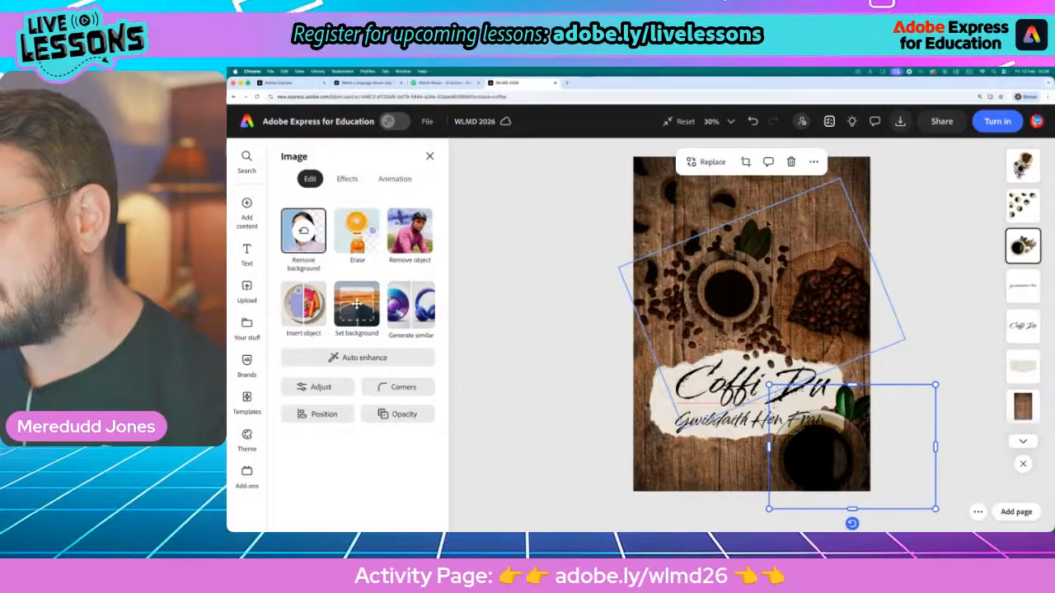
pyautogui.click(792, 162)
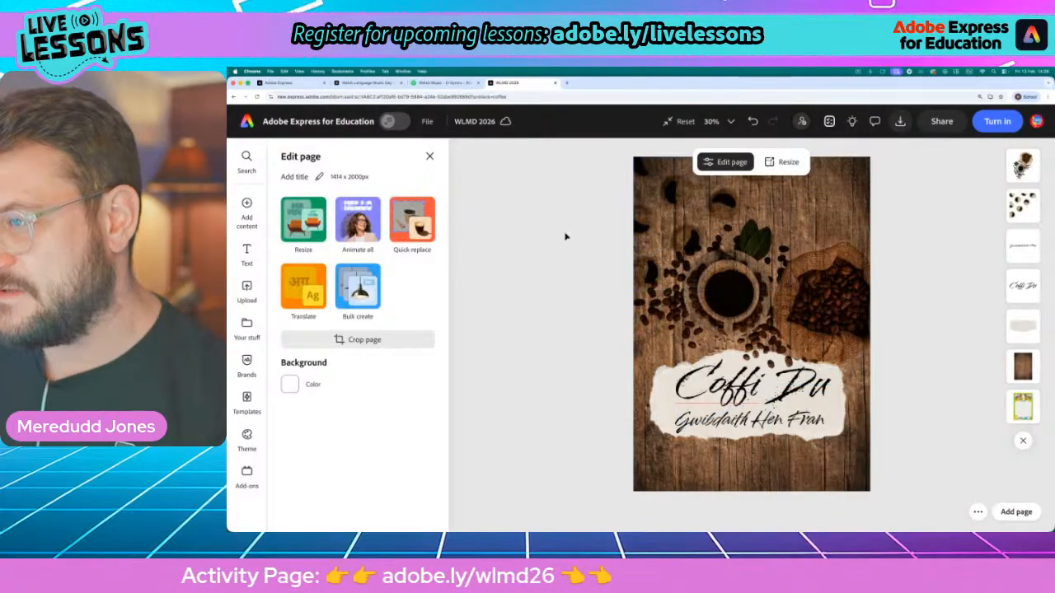
pyautogui.scroll(5, 742, 190)
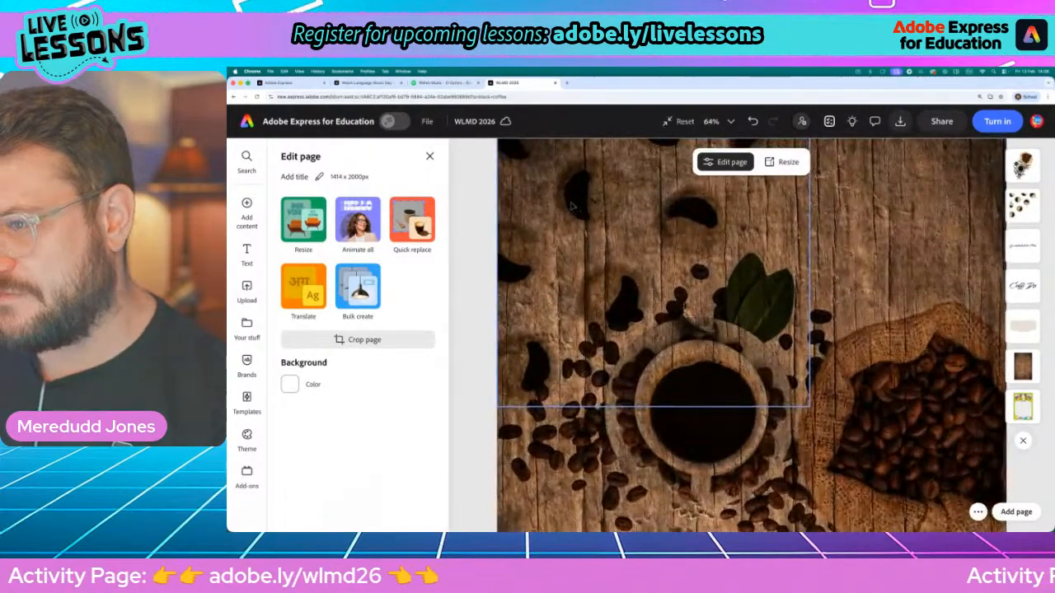
pyautogui.scroll(-4, 665, 240)
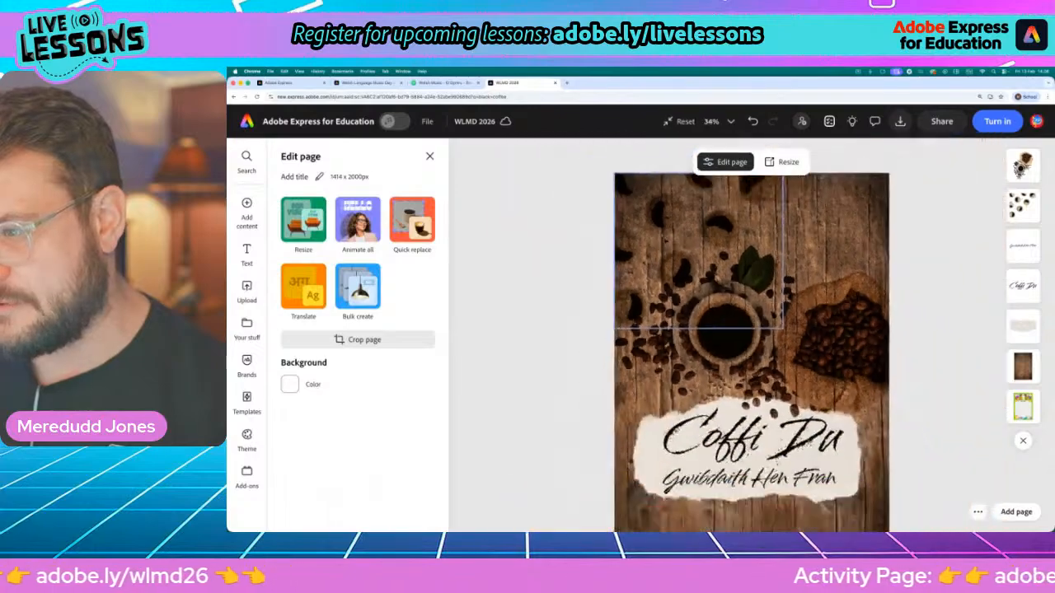
pyautogui.scroll(3, 757, 340)
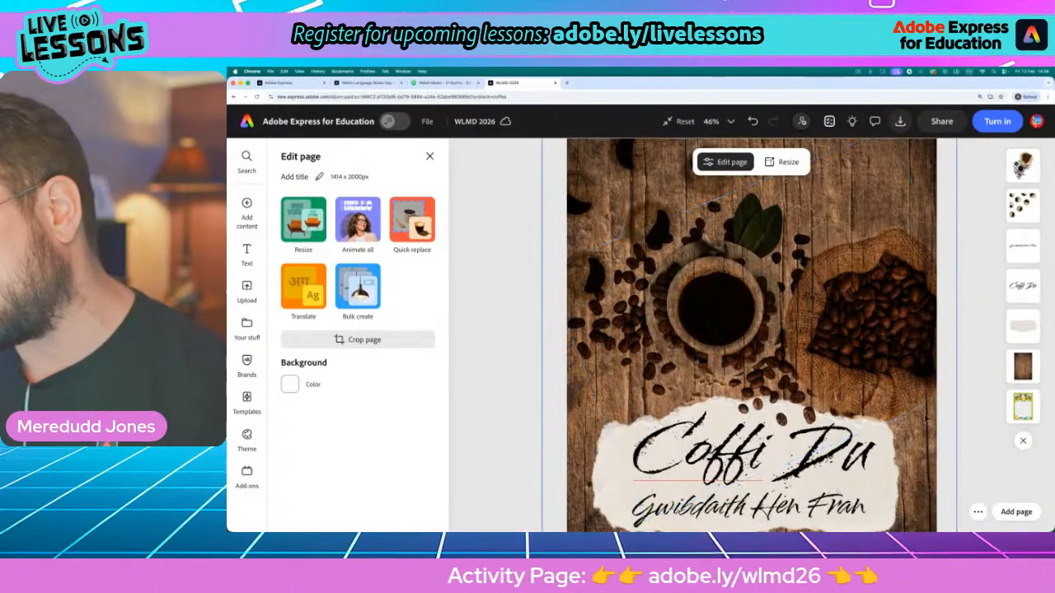
pyautogui.scroll(-3, 859, 368)
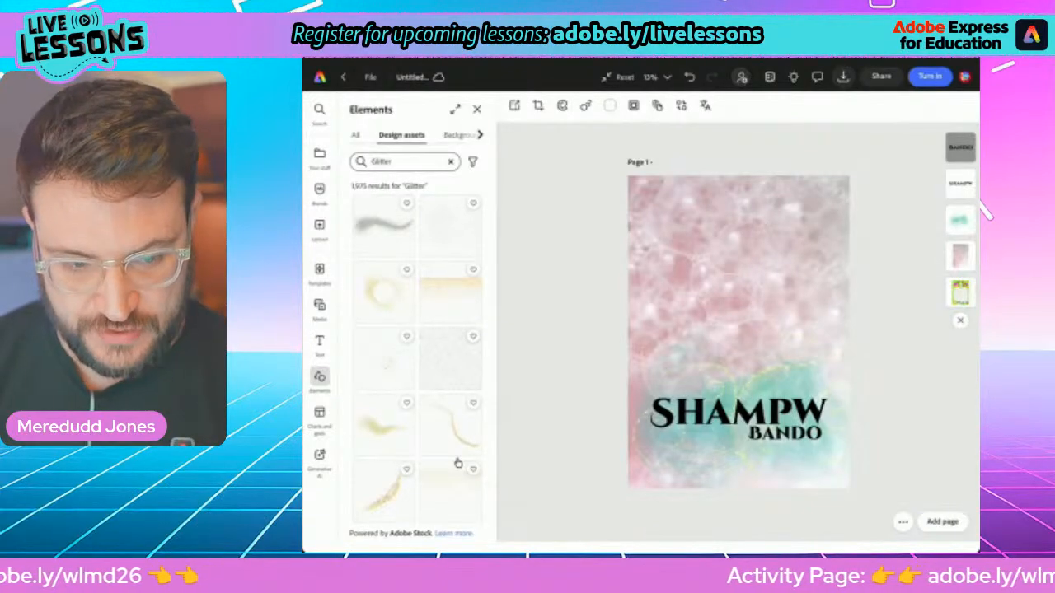
# Search the stock photos for "Shampoo" in the Shampw poster design
pyautogui.press('m')
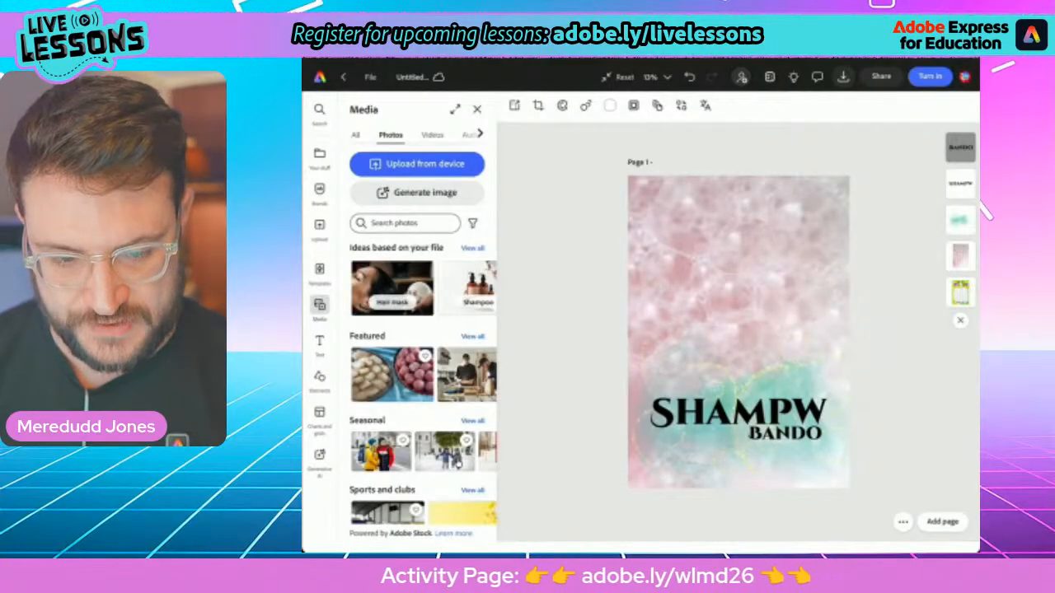
pyautogui.click(404, 223)
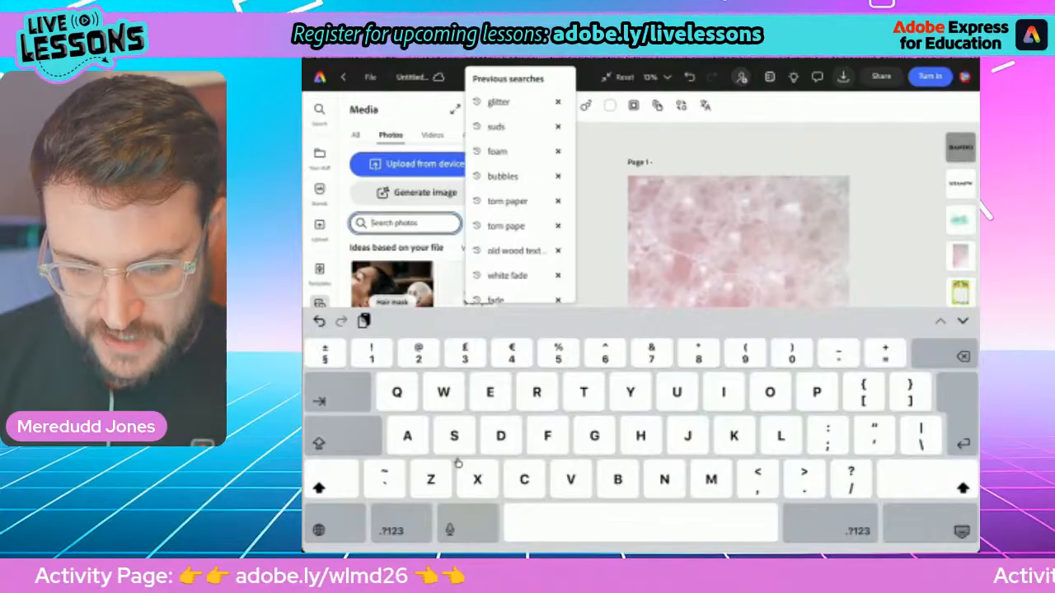
pyautogui.press('Escape')
pyautogui.hscroll(1, 422, 289)
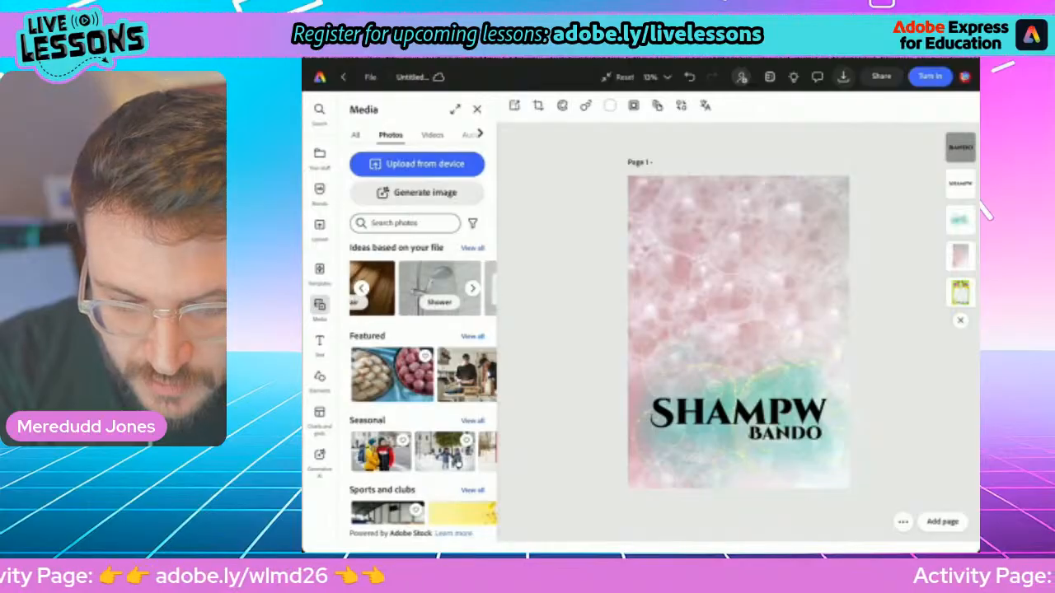
pyautogui.hscroll(-10, 423, 288)
pyautogui.click(414, 223)
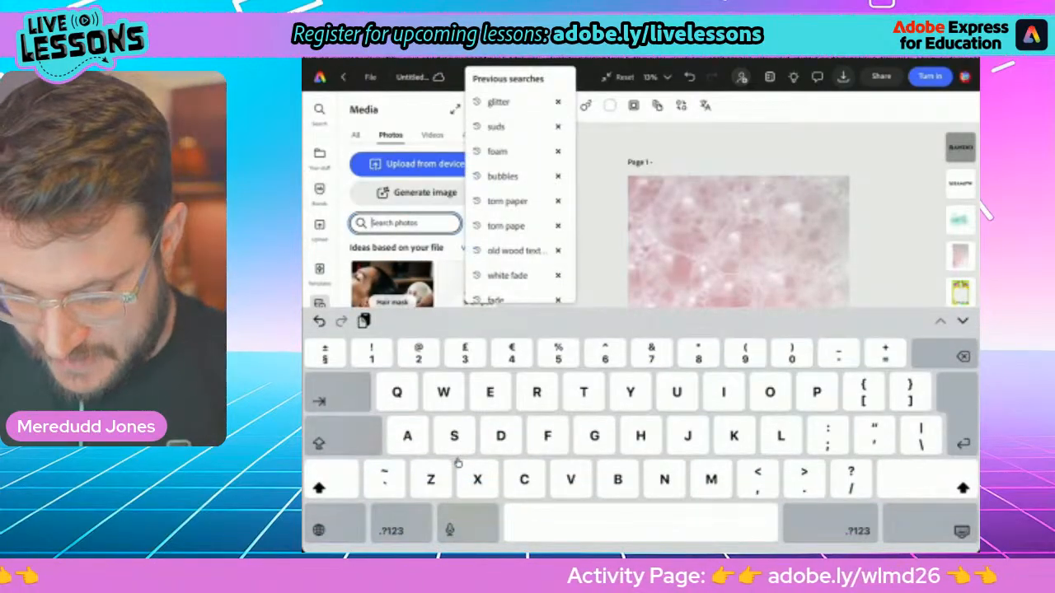
pyautogui.write('Shampoo')
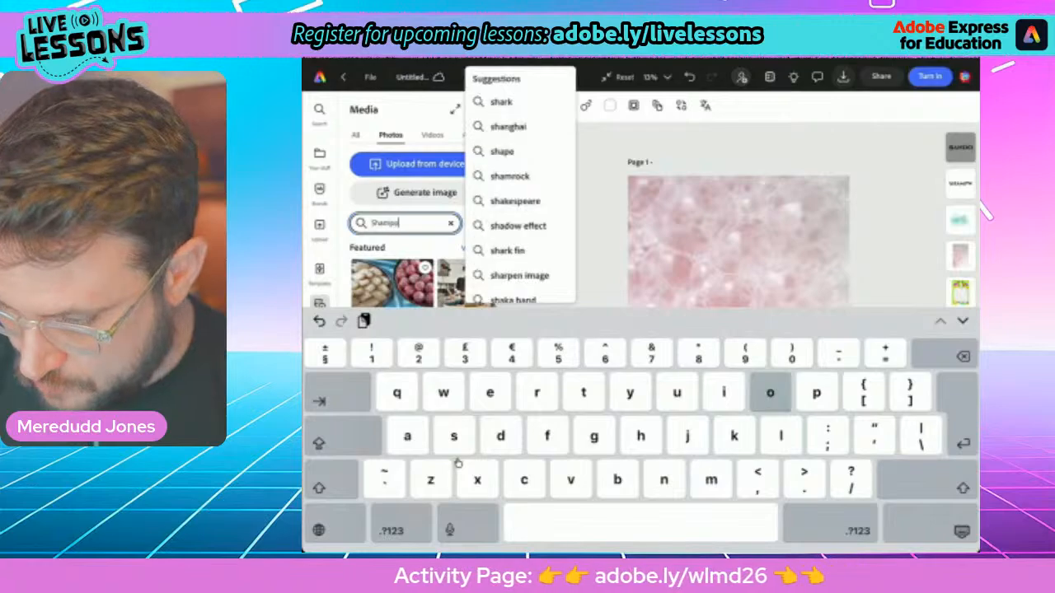
pyautogui.press('Return')
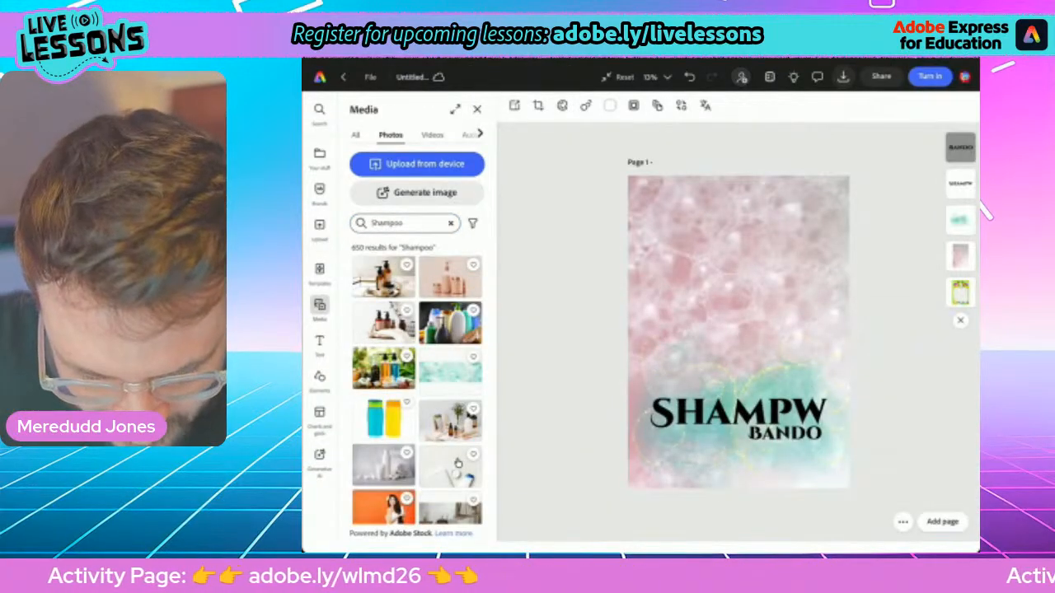
# Browse the "Shampoo" stock photo results for an image that suits the poster
pyautogui.scroll(-3, 458, 463)
pyautogui.scroll(-5, 417, 383)
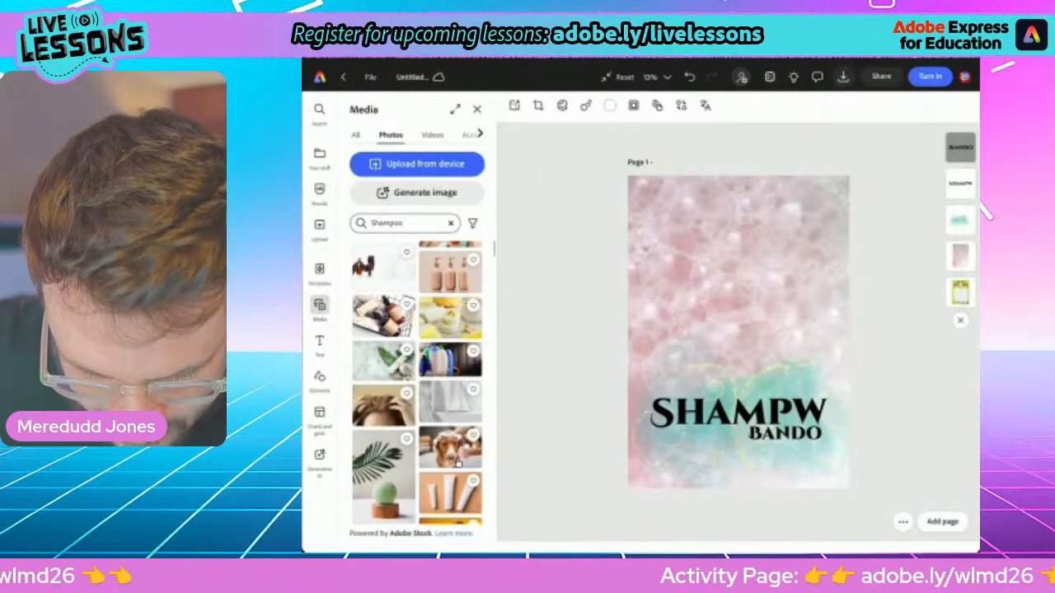
pyautogui.scroll(-6, 458, 463)
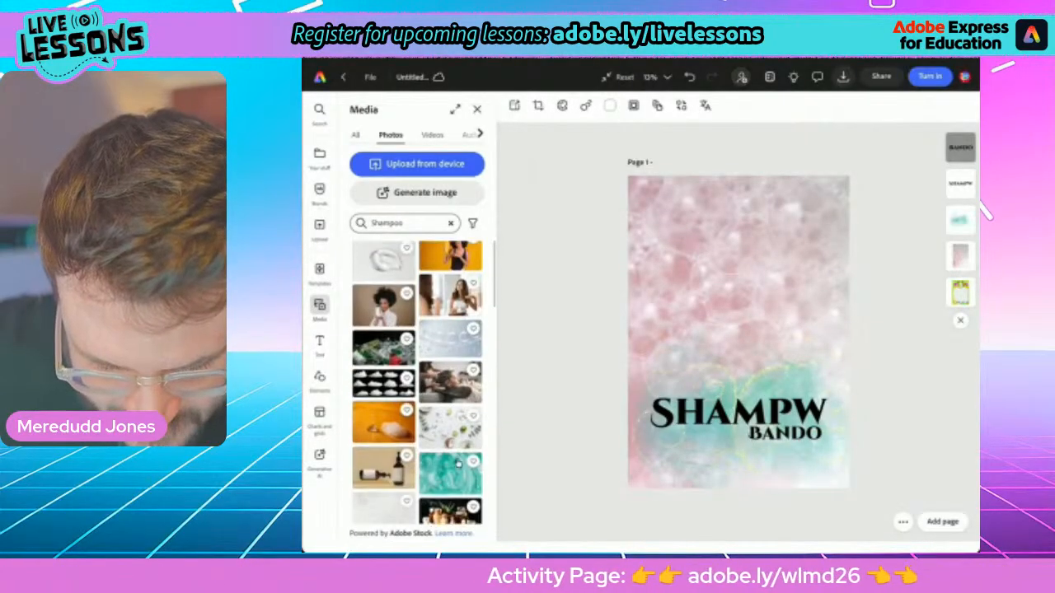
pyautogui.scroll(-4, 458, 463)
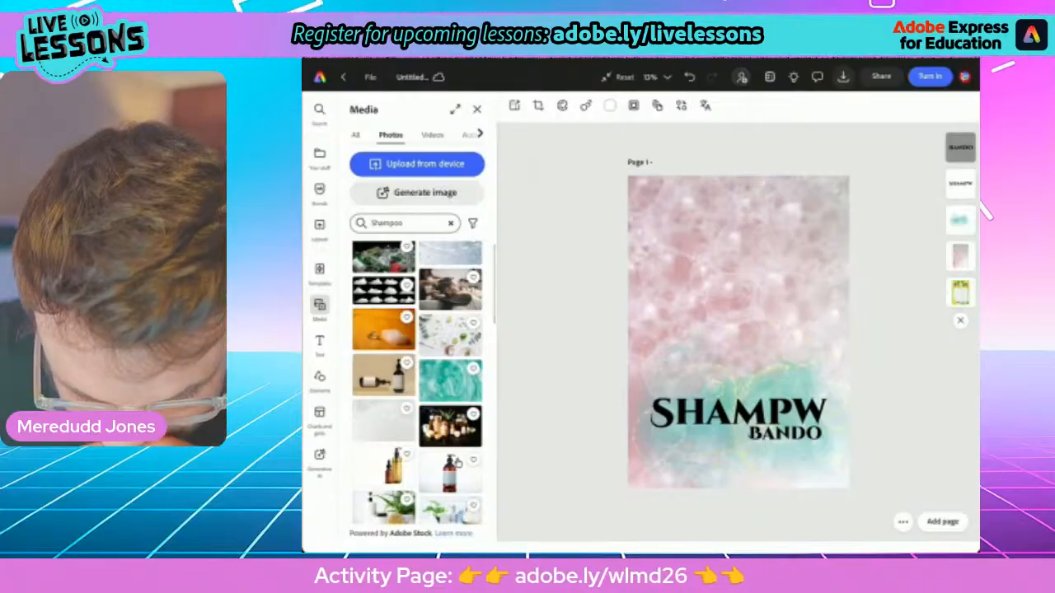
pyautogui.scroll(-6, 458, 463)
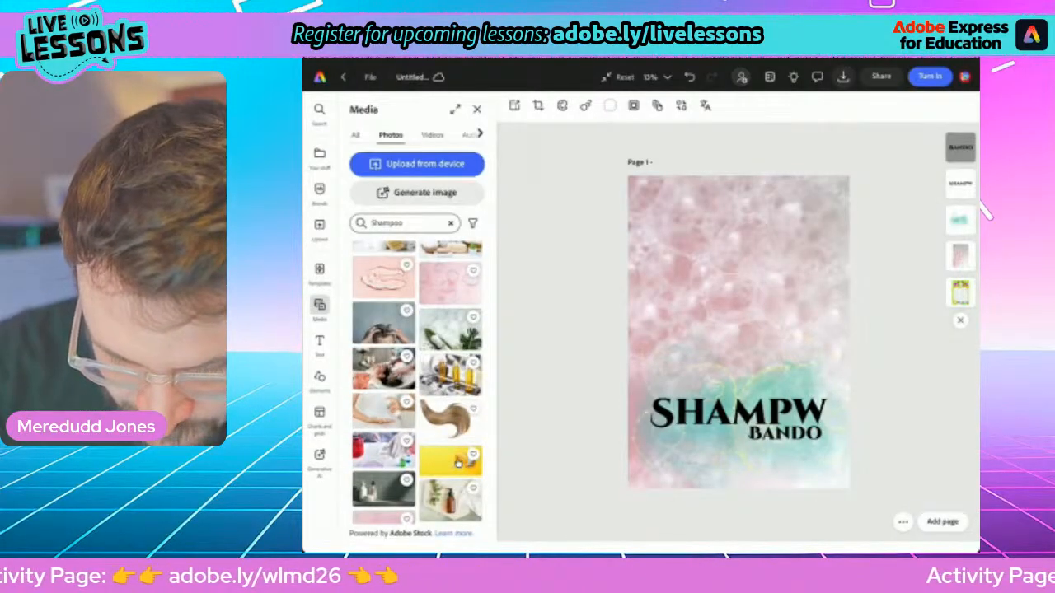
pyautogui.scroll(-5, 458, 463)
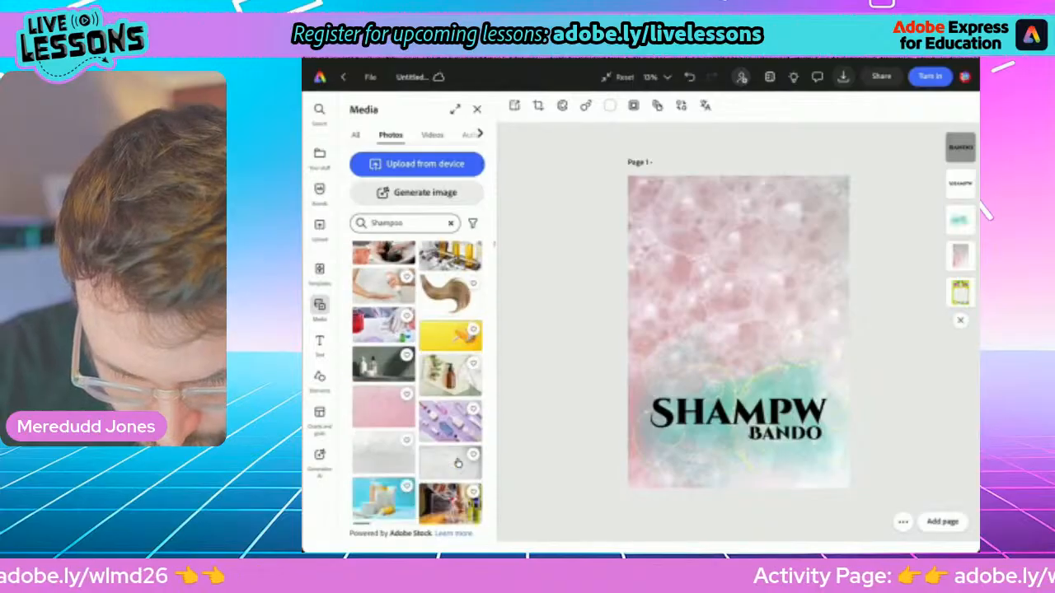
pyautogui.scroll(-1, 458, 463)
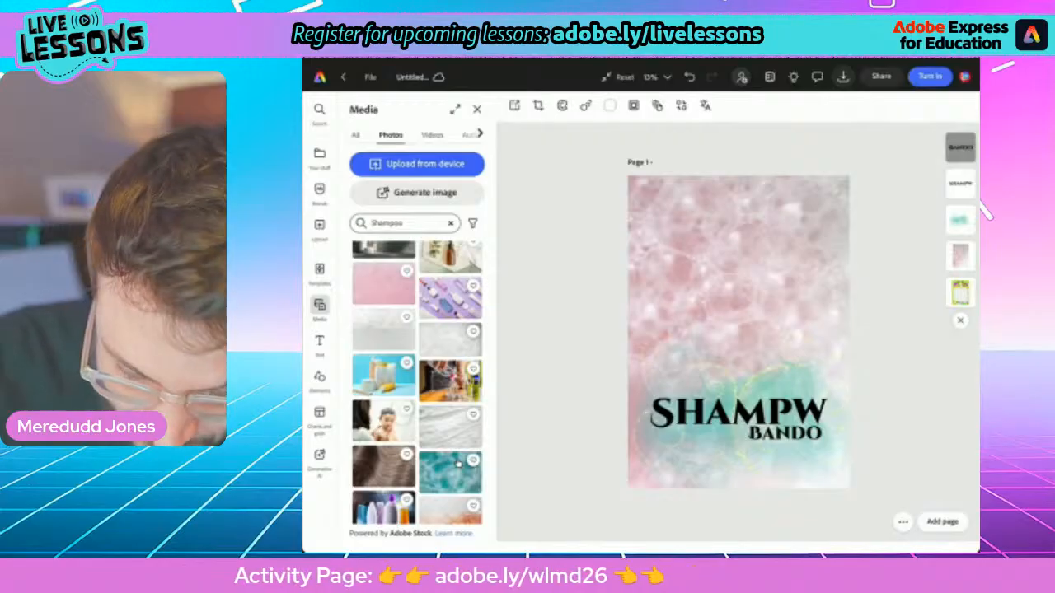
pyautogui.scroll(-5, 459, 463)
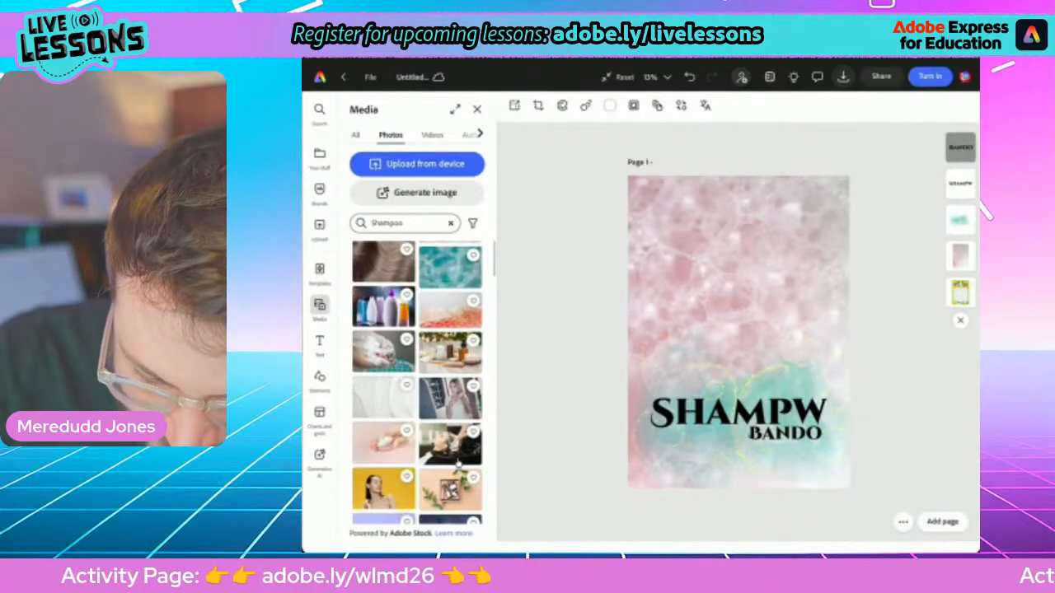
pyautogui.scroll(-2, 458, 463)
pyautogui.scroll(-6, 458, 463)
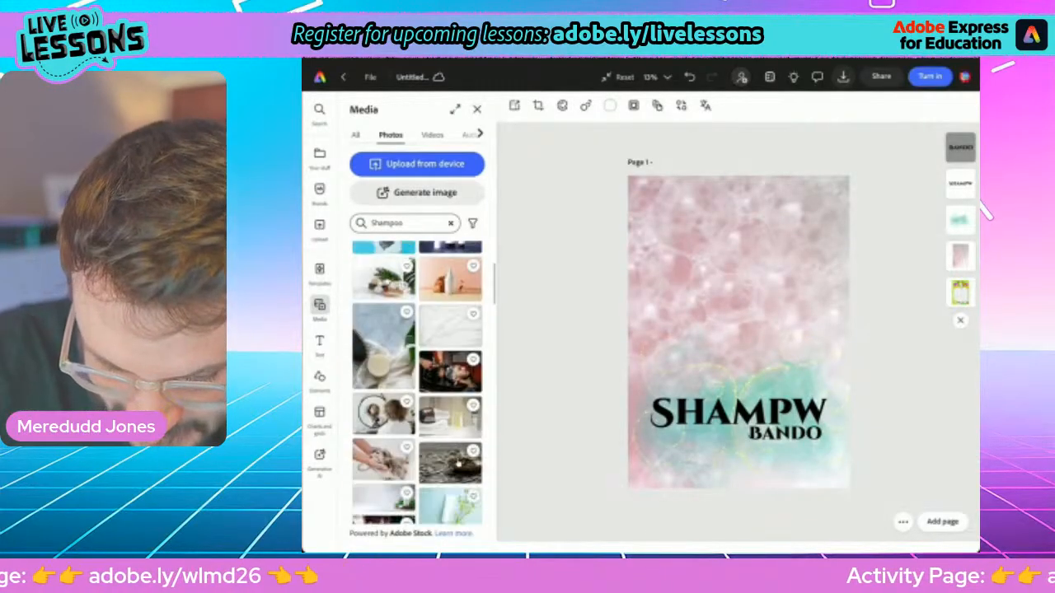
pyautogui.scroll(-6, 459, 463)
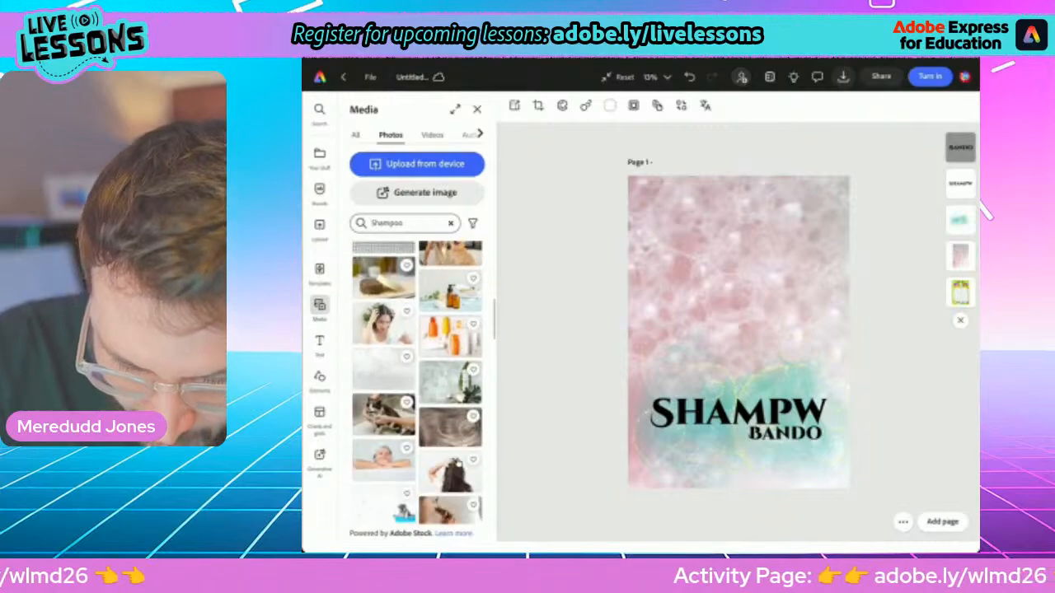
pyautogui.scroll(-4, 458, 464)
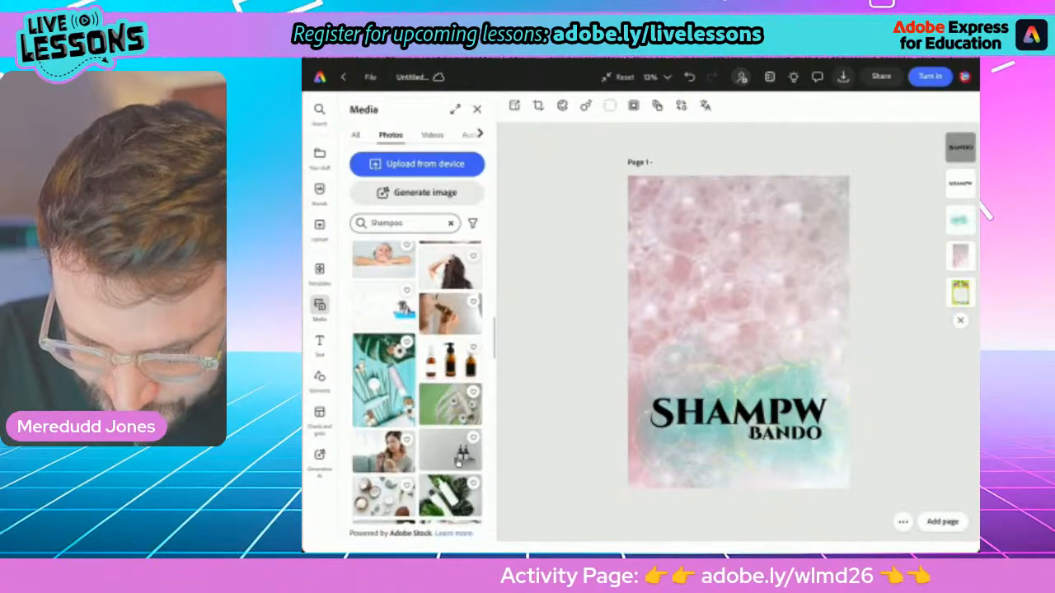
pyautogui.scroll(-6, 459, 463)
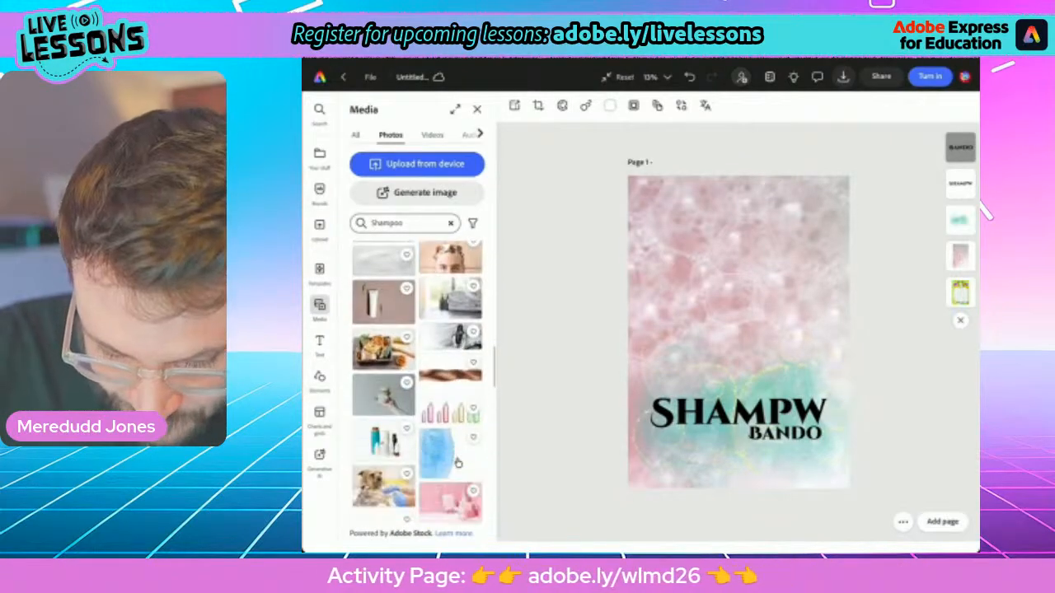
pyautogui.scroll(-2, 458, 464)
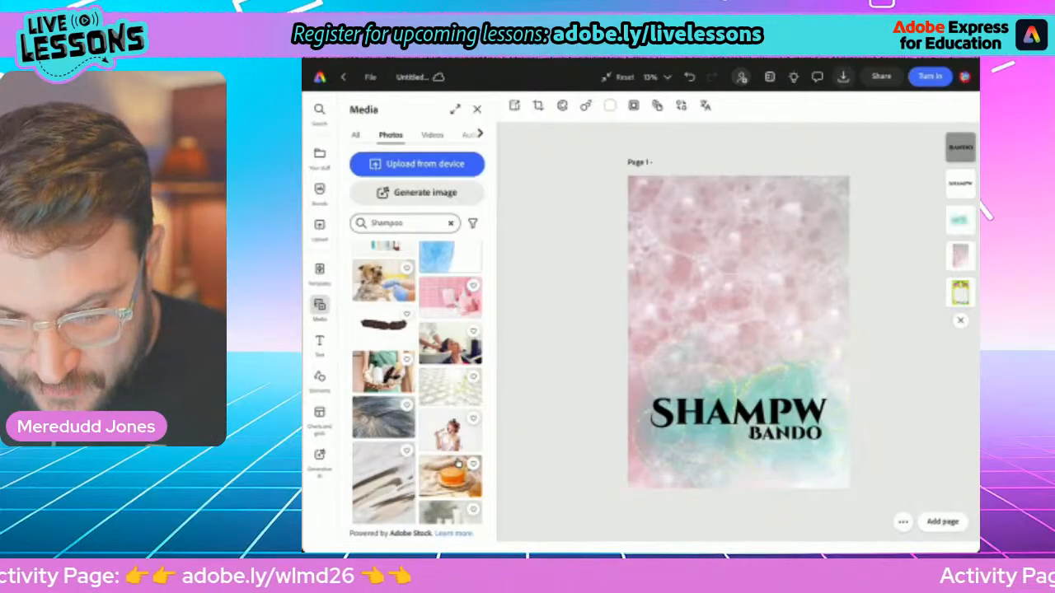
# Search the stock photos for "Hair brush" and add the wooden brush on a light blue background to the poster
pyautogui.click(451, 223)
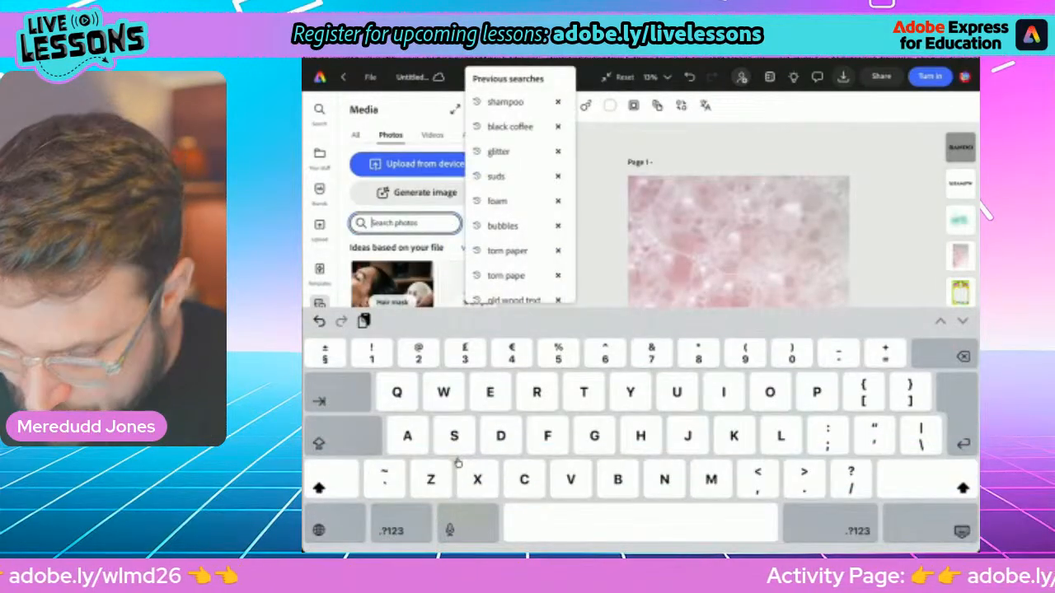
pyautogui.write('Hai')
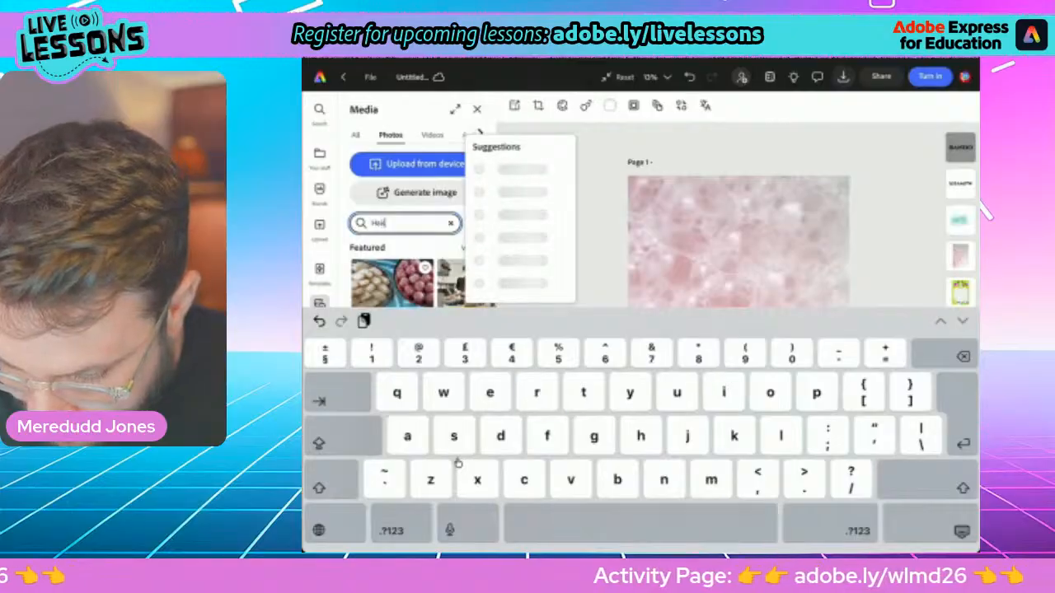
pyautogui.write('r buush')
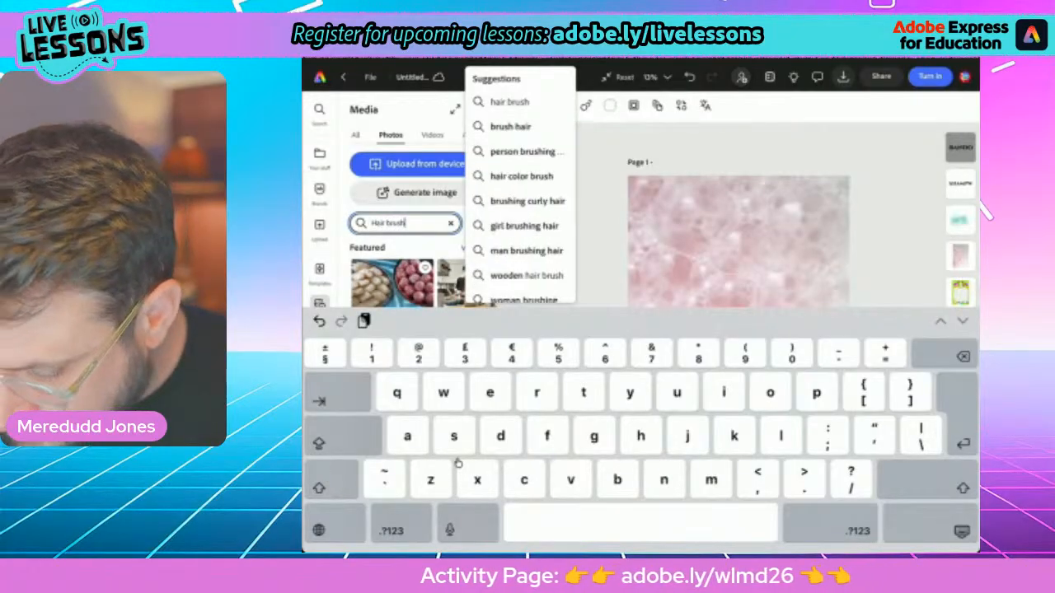
pyautogui.press('Return')
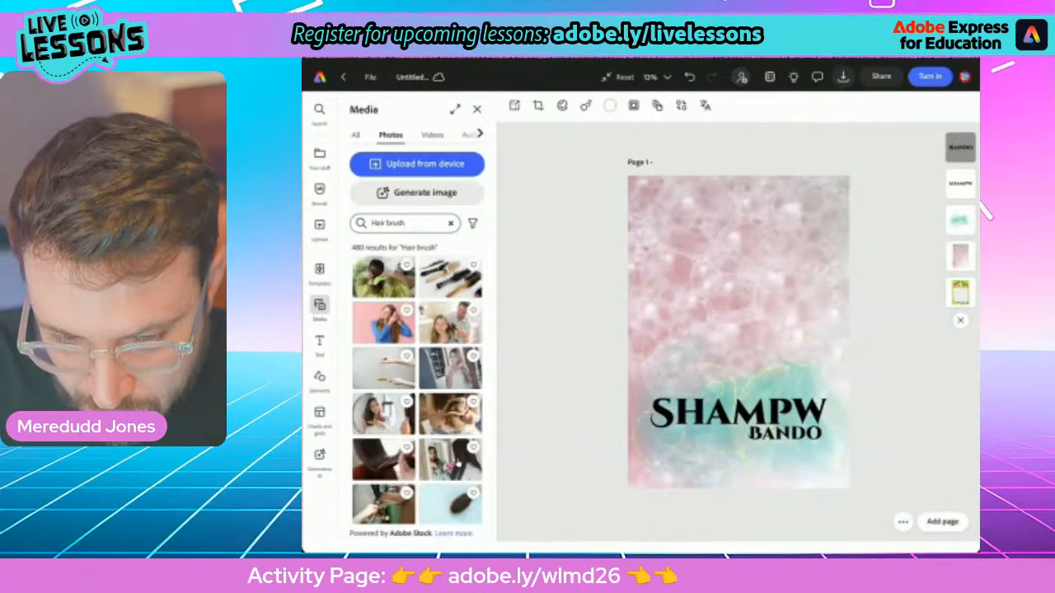
pyautogui.scroll(-3, 458, 466)
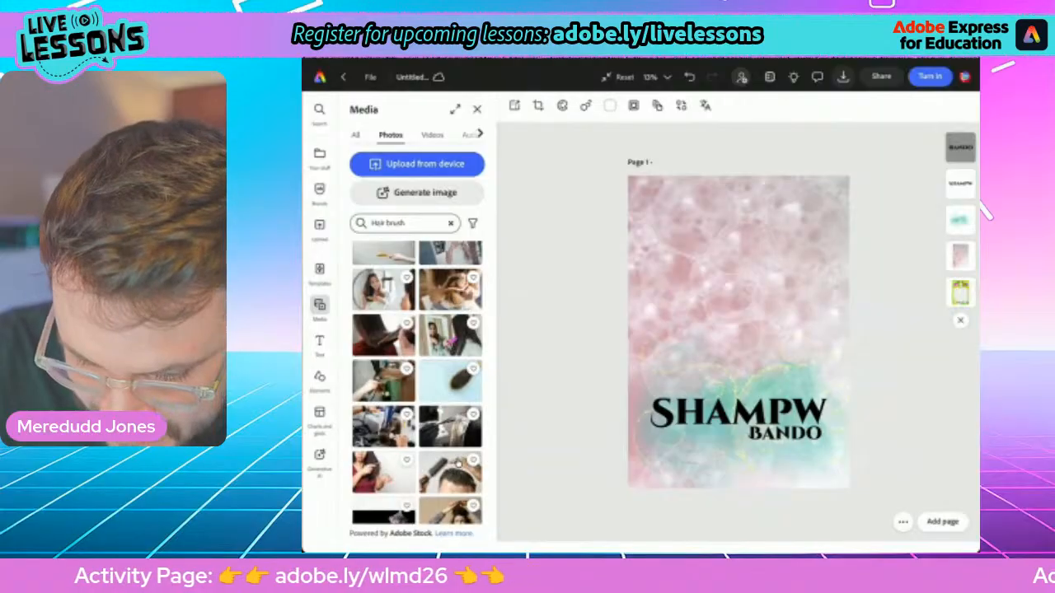
pyautogui.click(450, 379)
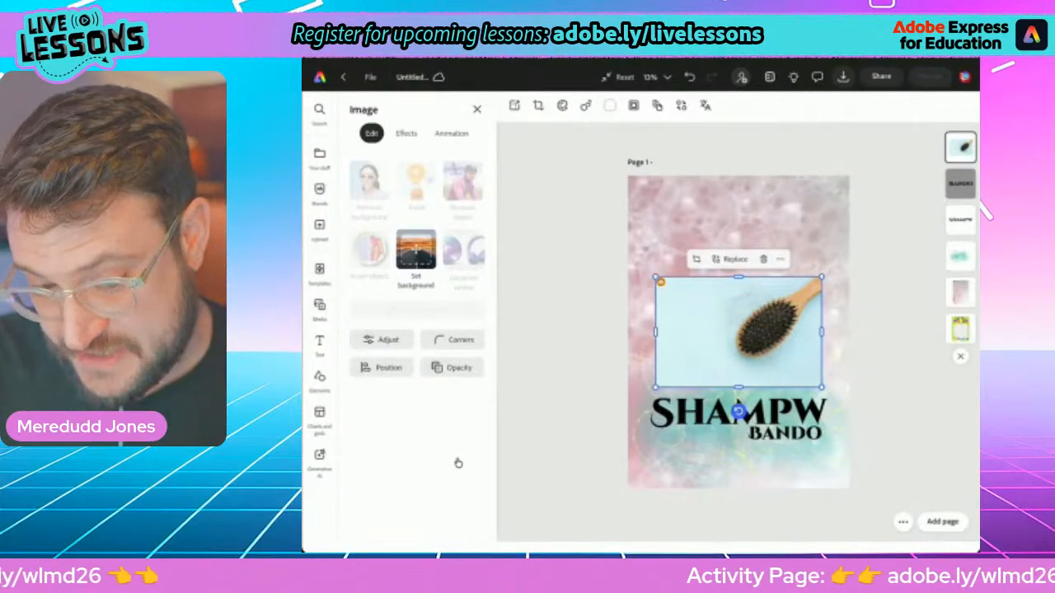
# Remove the hair brush photo's background and enlarge the brush in the poster's upper right, with its handle running off the right edge
pyautogui.moveTo(739, 332); pyautogui.dragTo(785, 246)
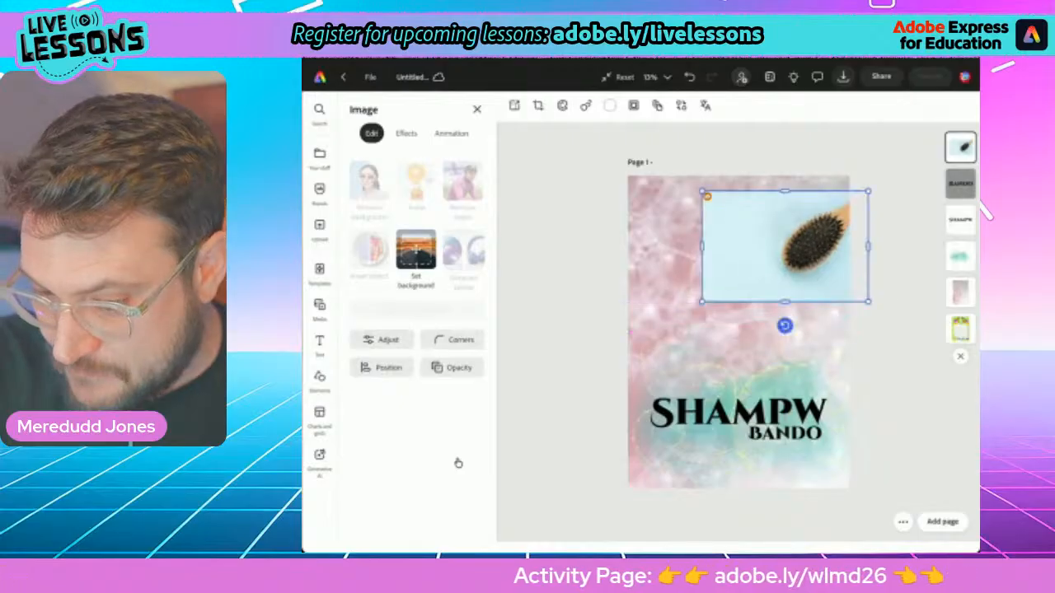
pyautogui.moveTo(702, 301); pyautogui.dragTo(645, 338)
pyautogui.moveTo(757, 266)
pyautogui.mouseDown()
pyautogui.moveTo(740, 277)
pyautogui.moveTo(749, 270)
pyautogui.mouseUp()
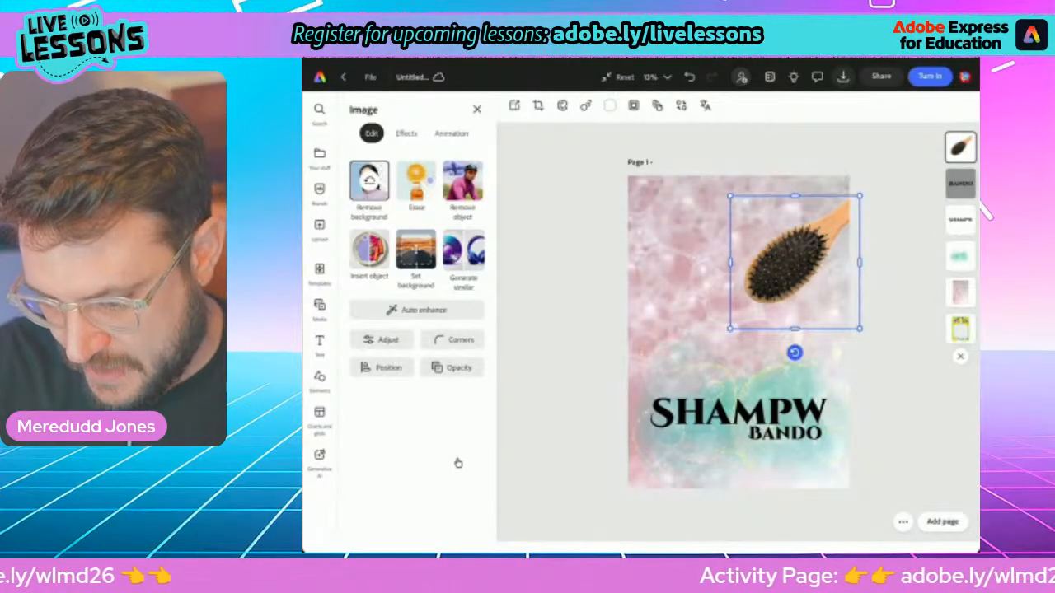
pyautogui.moveTo(731, 329); pyautogui.dragTo(675, 384)
pyautogui.moveTo(760, 290); pyautogui.dragTo(767, 265)
pyautogui.moveTo(681, 360)
pyautogui.mouseDown()
pyautogui.moveTo(676, 367)
pyautogui.moveTo(690, 353)
pyautogui.mouseUp()
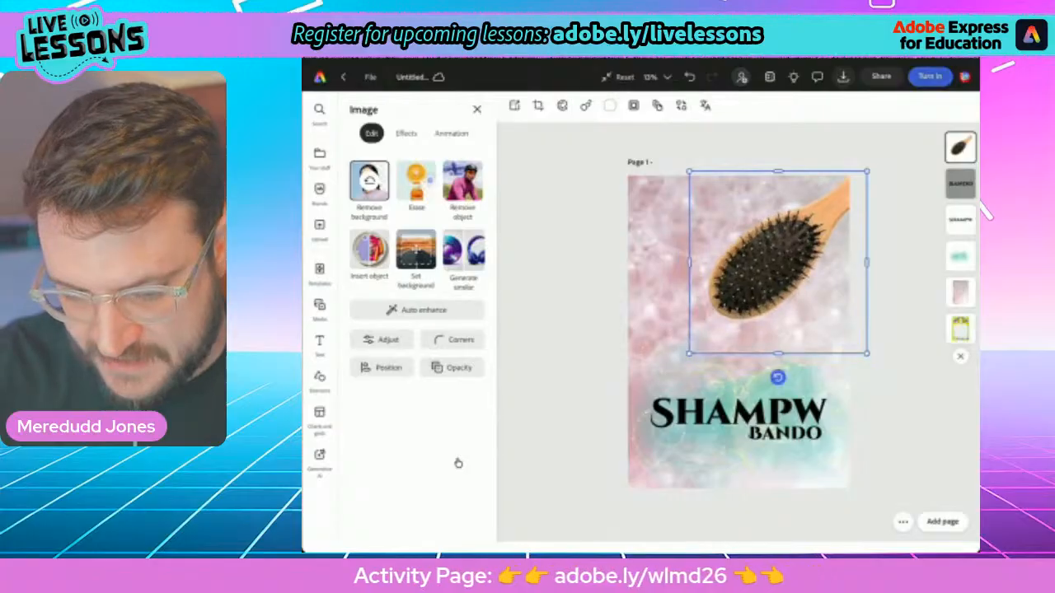
# Try the Multiply blend mode on the hair brush cutout, and set it to Screen
pyautogui.click(452, 368)
pyautogui.click(494, 281)
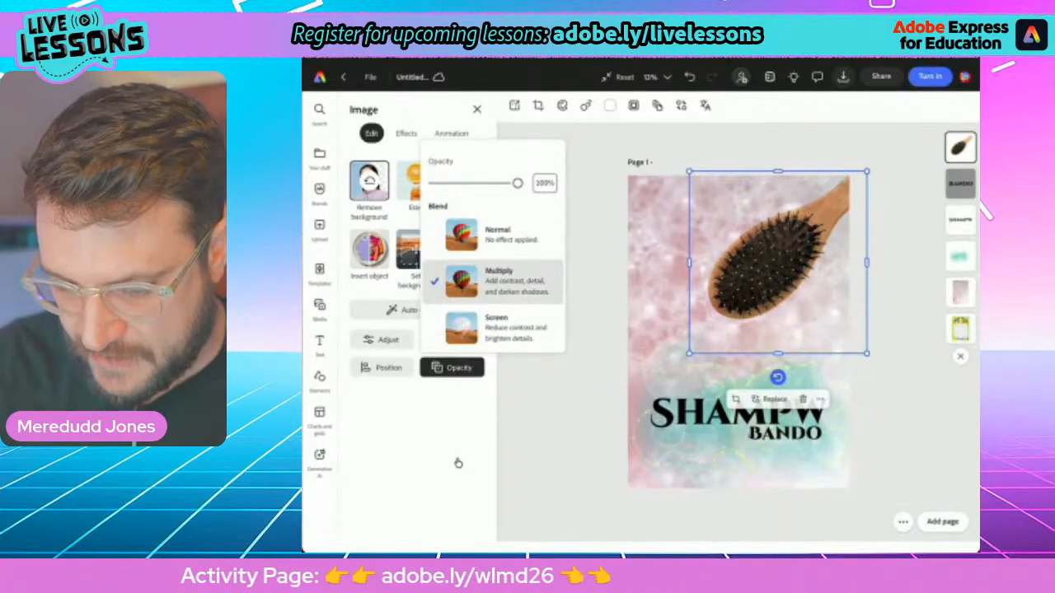
pyautogui.click(494, 327)
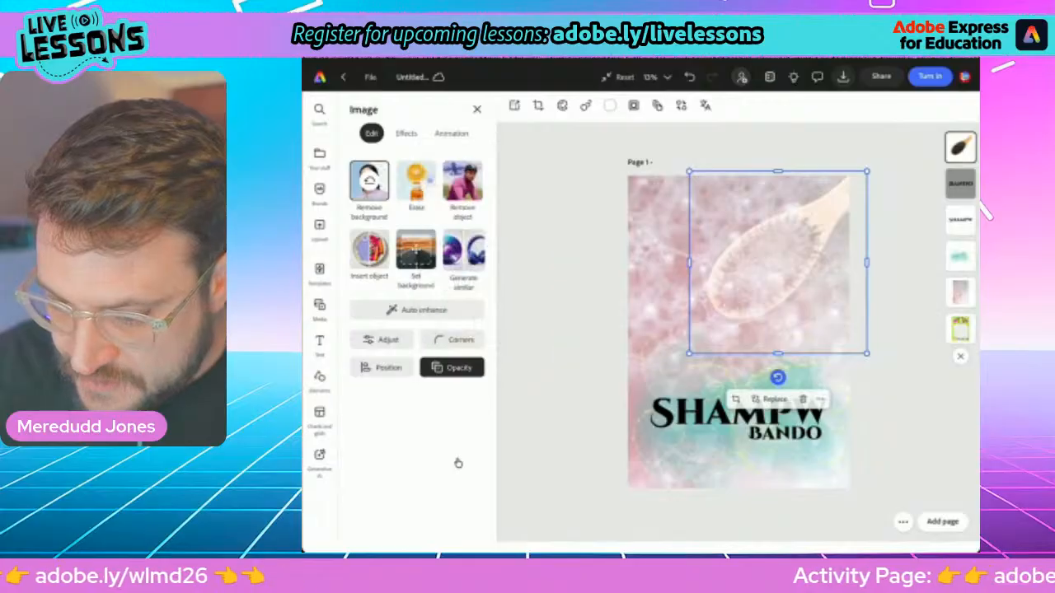
# Enlarge the hair brush cutout further, rotate it slightly and move it down and right, just above the "Shampw" title
pyautogui.moveTo(690, 353); pyautogui.dragTo(655, 389)
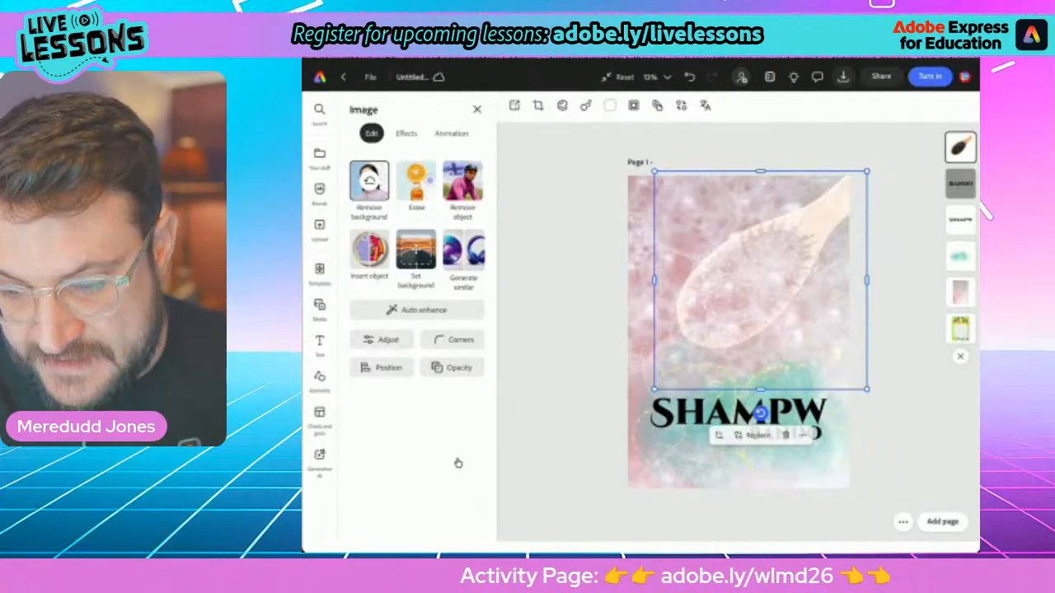
pyautogui.moveTo(760, 416)
pyautogui.mouseDown()
pyautogui.moveTo(806, 408)
pyautogui.moveTo(847, 381)
pyautogui.moveTo(893, 261)
pyautogui.moveTo(876, 348)
pyautogui.moveTo(760, 415)
pyautogui.mouseUp()
pyautogui.moveTo(760, 280); pyautogui.dragTo(783, 309)
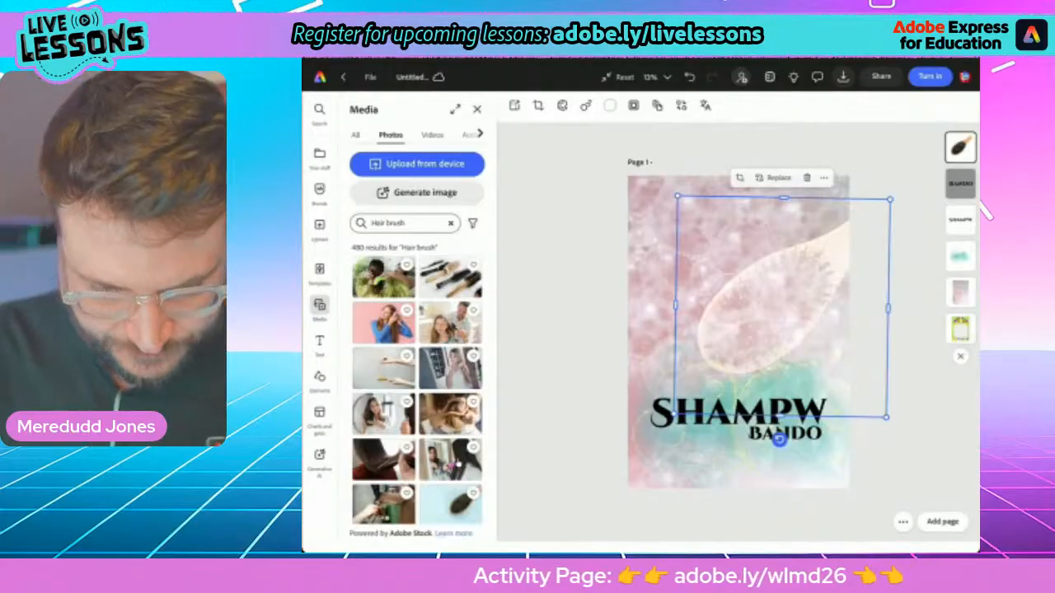
# Search the stock photos for "Disco" and browse the results for an image that suits the poster
pyautogui.click(451, 223)
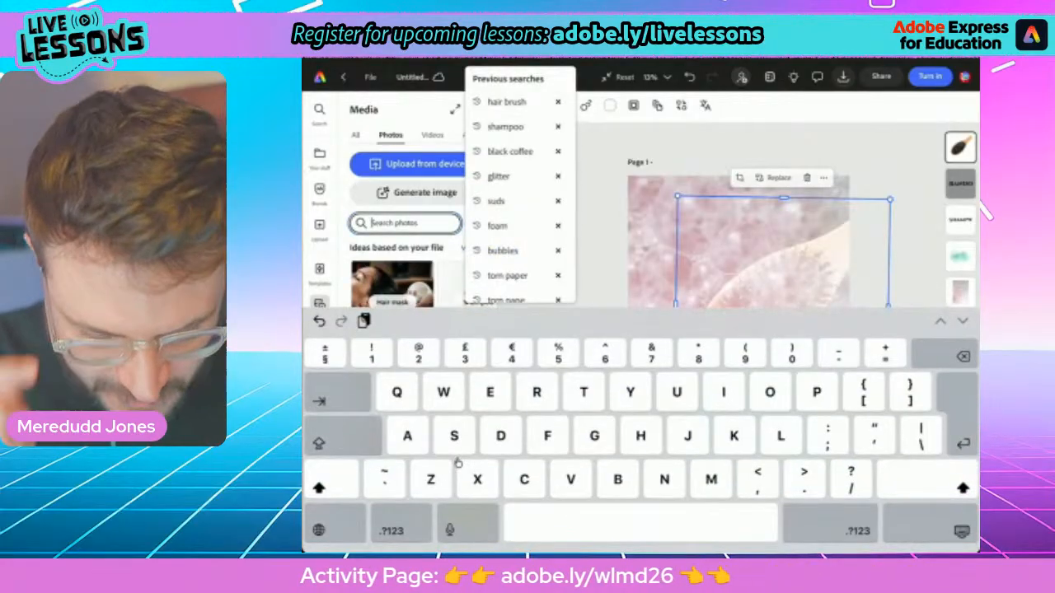
pyautogui.write('Disco')
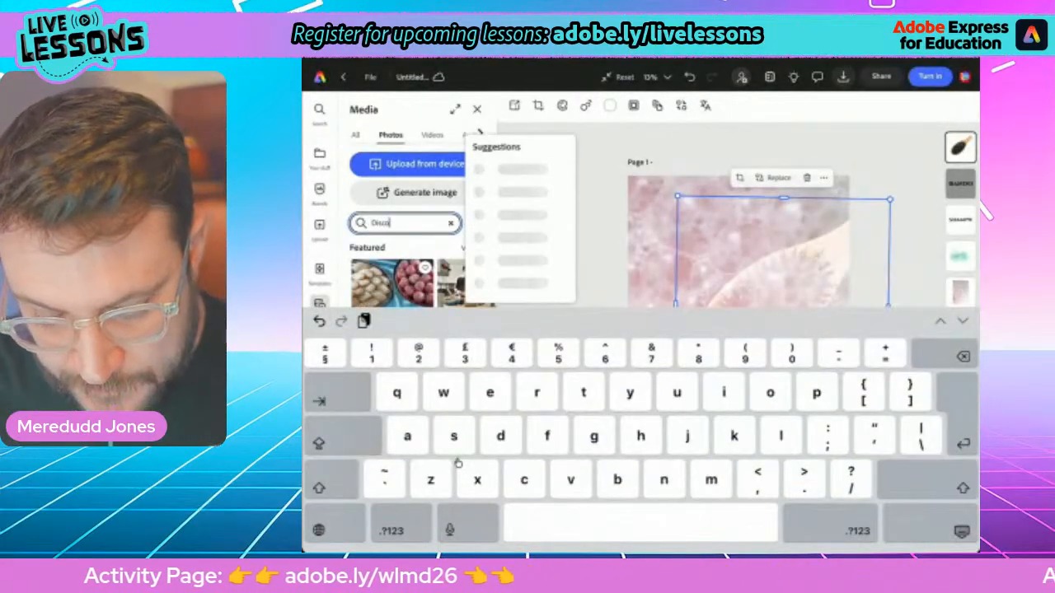
pyautogui.press('Return')
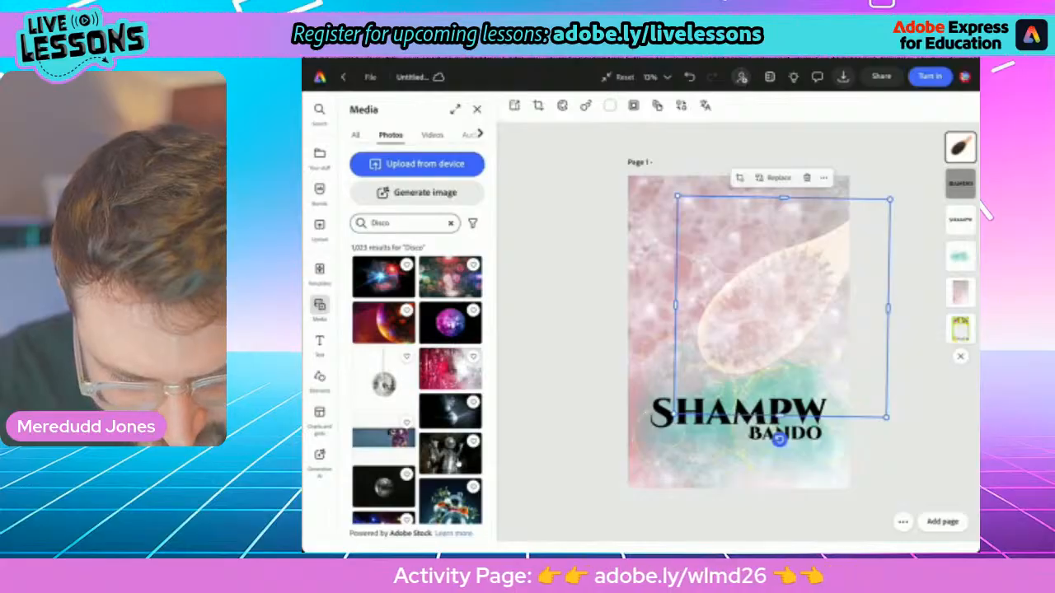
pyautogui.scroll(-4, 417, 383)
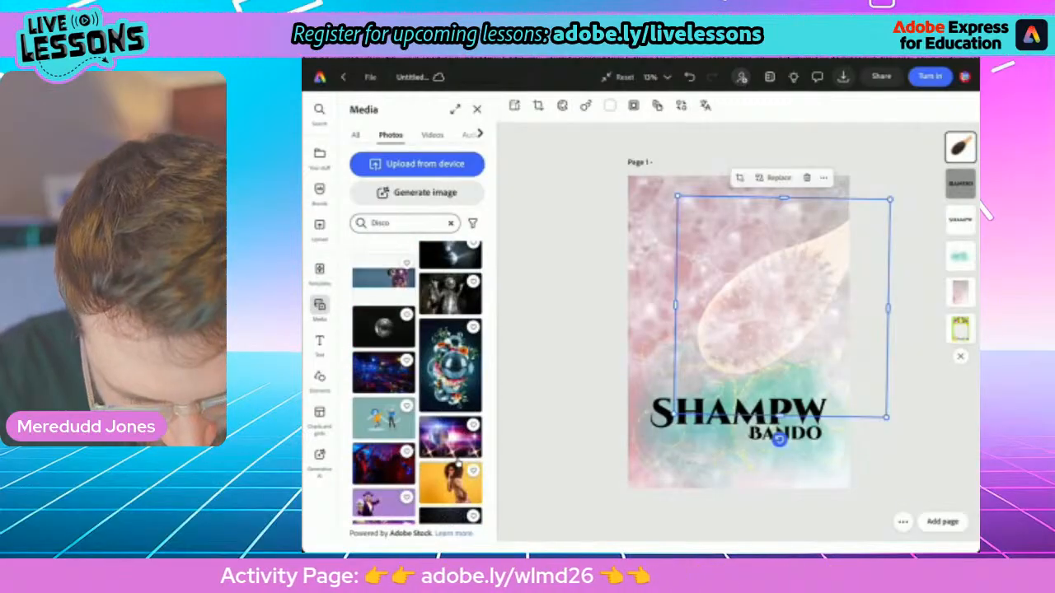
pyautogui.scroll(-8, 417, 383)
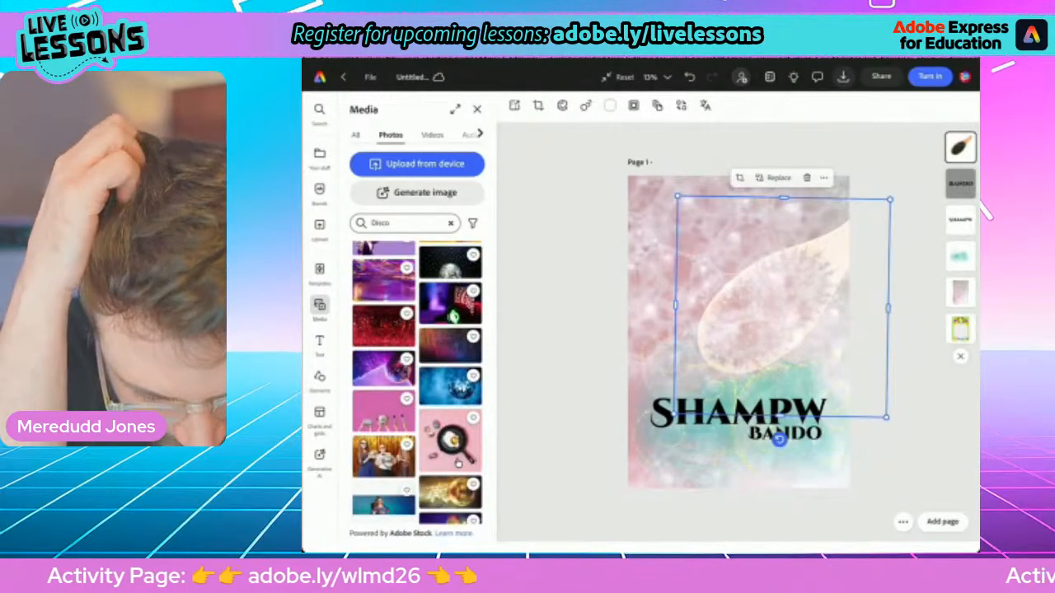
pyautogui.scroll(-5, 458, 463)
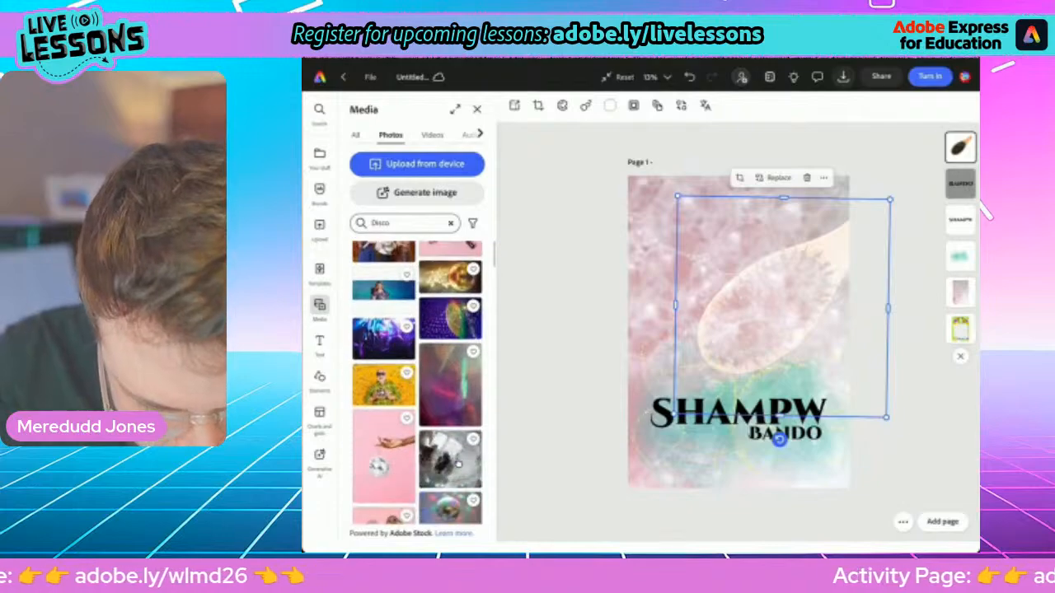
pyautogui.scroll(-6, 459, 464)
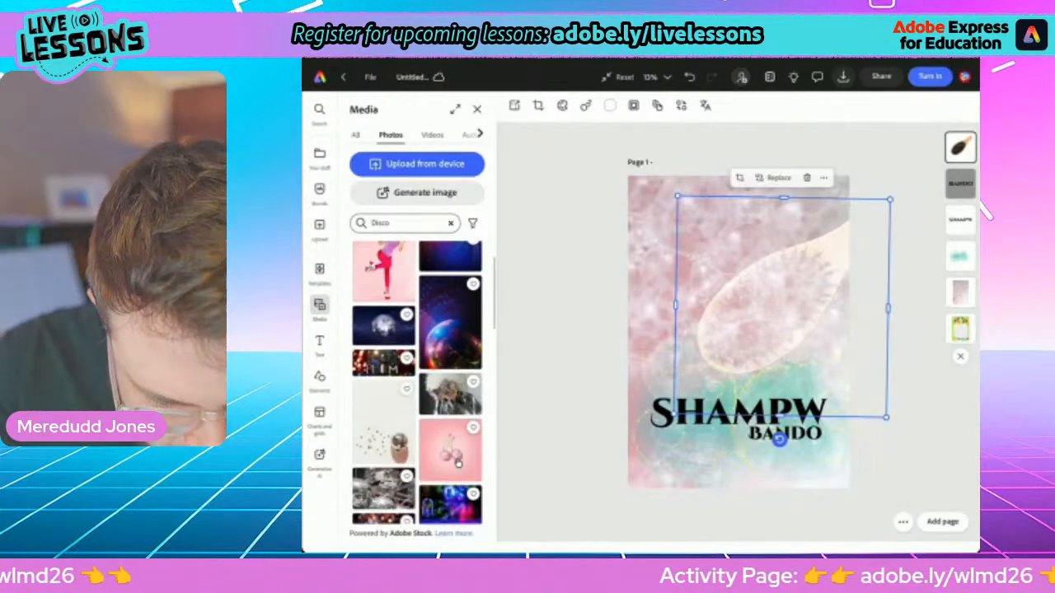
pyautogui.scroll(-6, 458, 464)
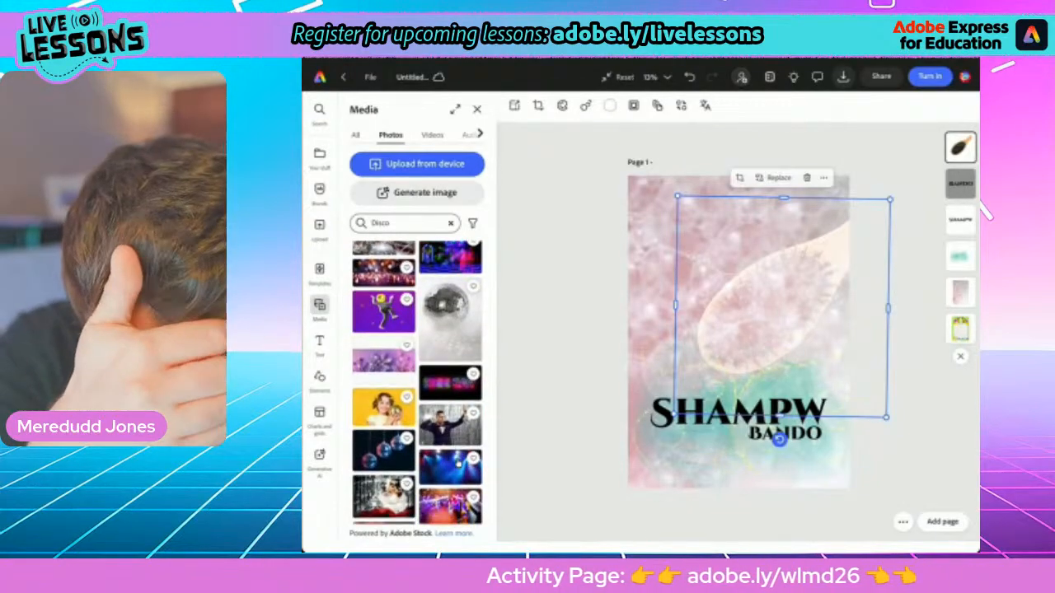
pyautogui.scroll(-5, 458, 464)
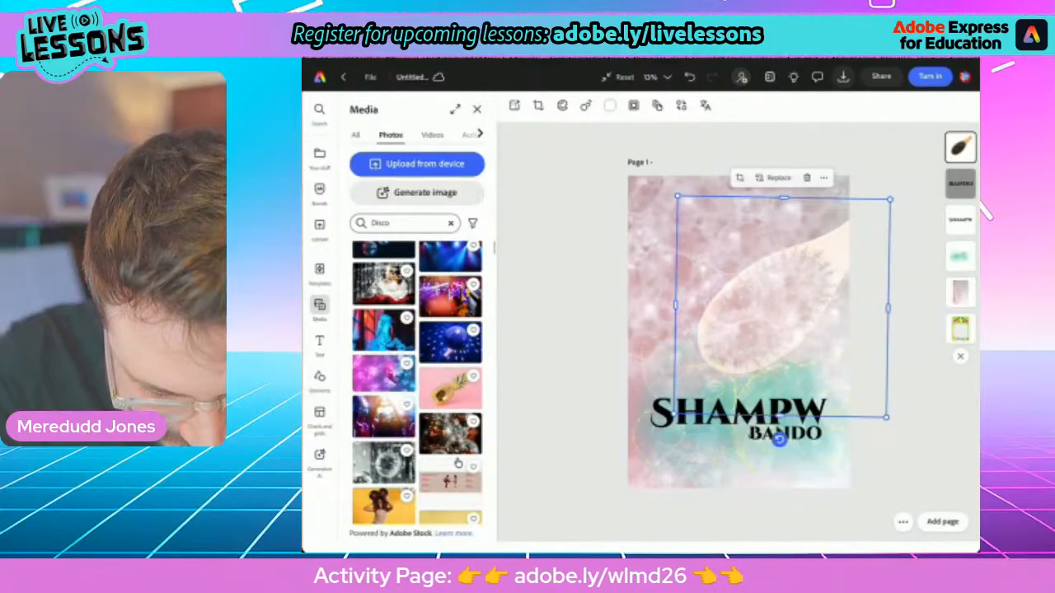
pyautogui.scroll(-8, 459, 464)
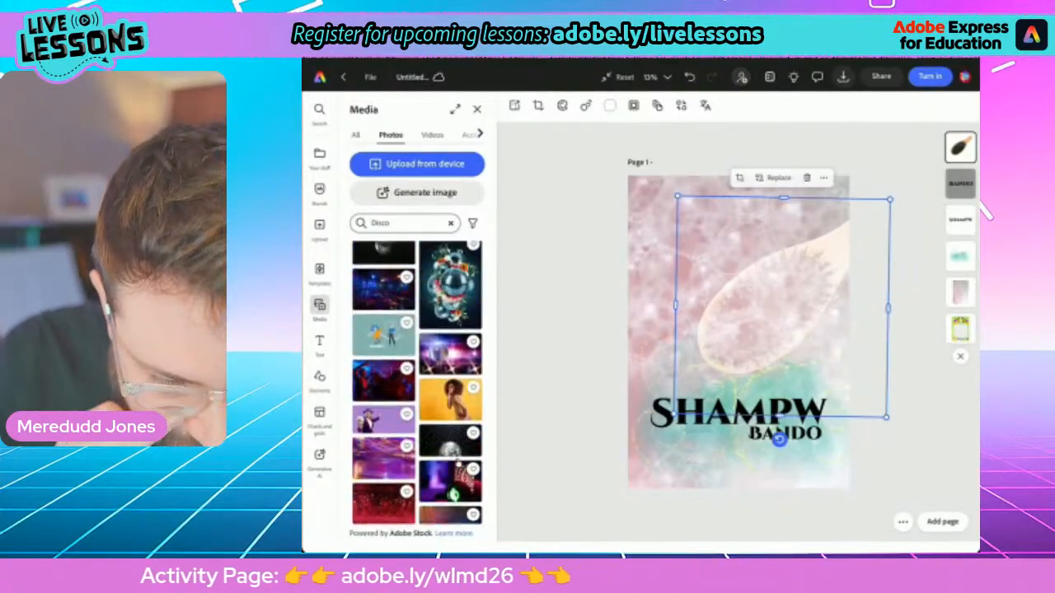
# Add the purple disco ball photo as a cutout without its background, try the Multiply blend mode and set it to Screen
pyautogui.scroll(3, 417, 388)
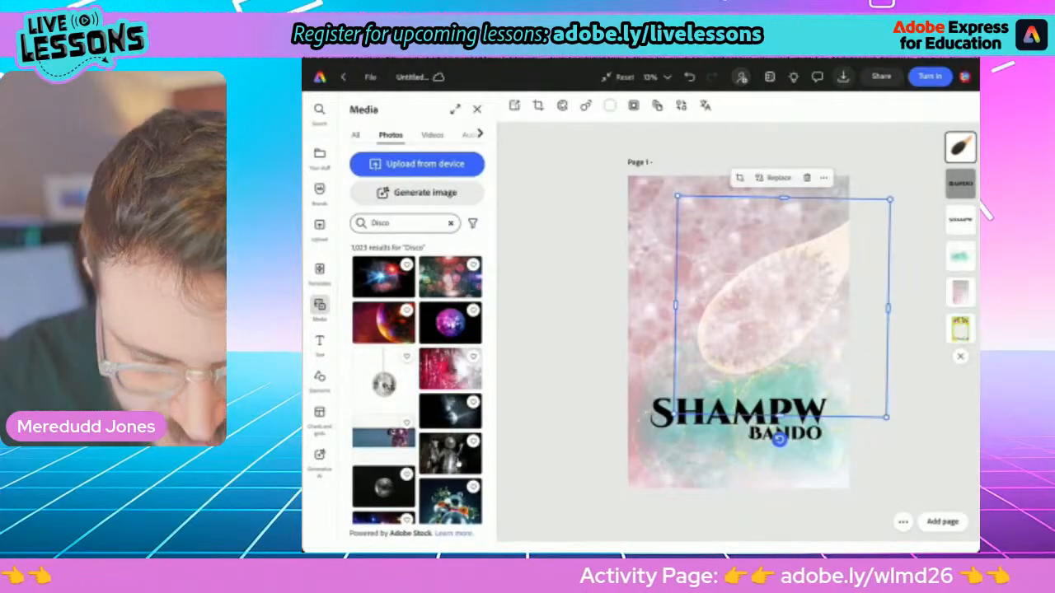
pyautogui.click(450, 322)
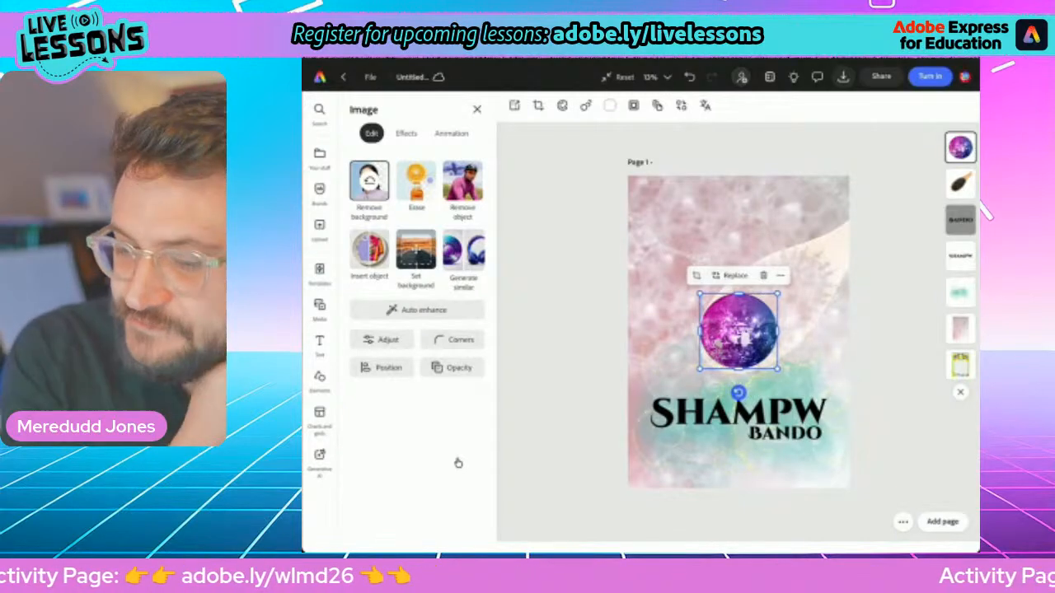
pyautogui.click(453, 367)
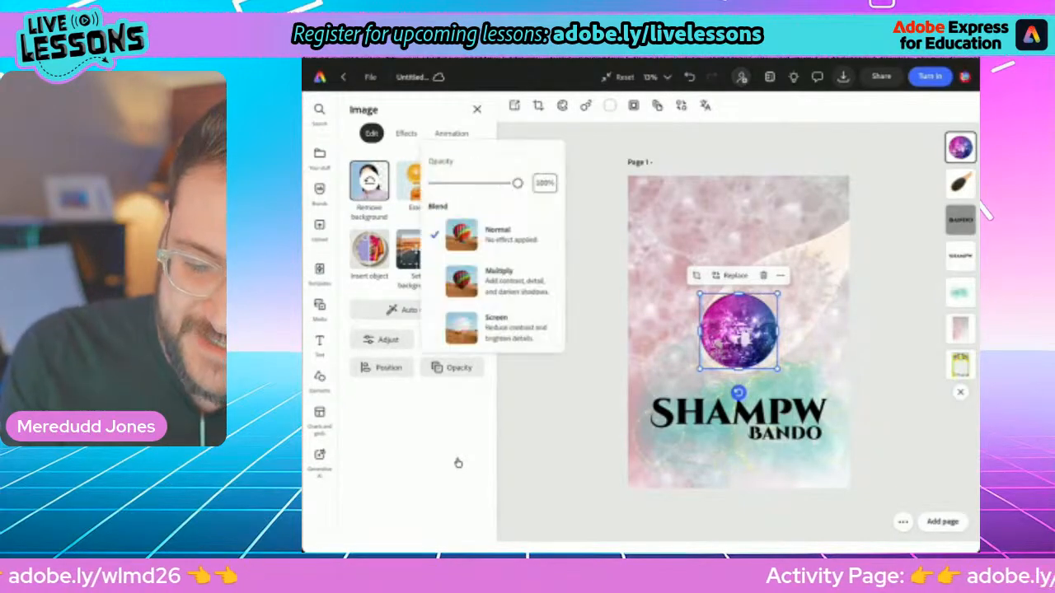
pyautogui.click(494, 282)
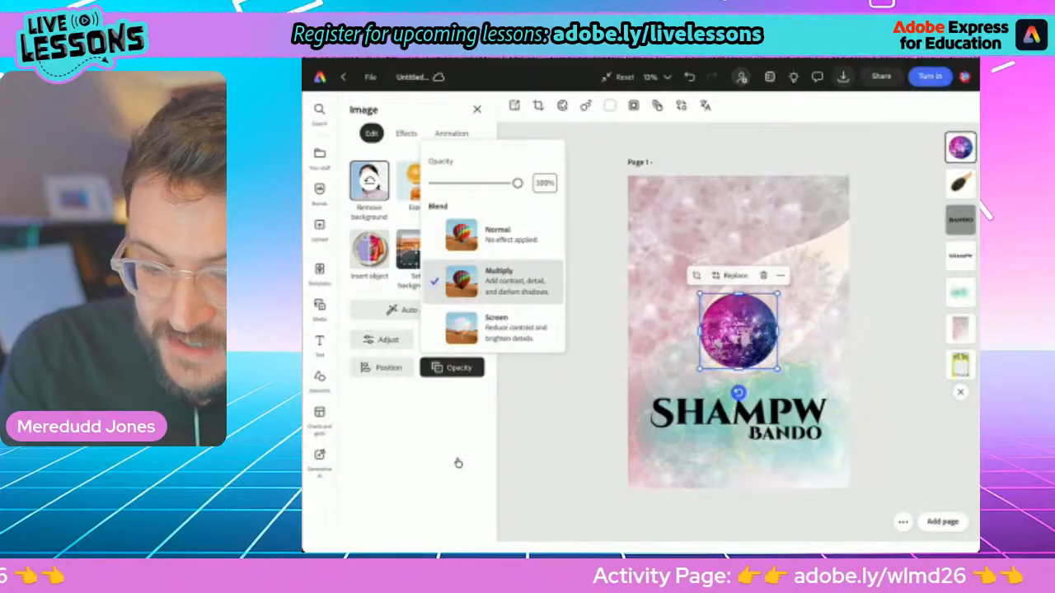
pyautogui.click(495, 328)
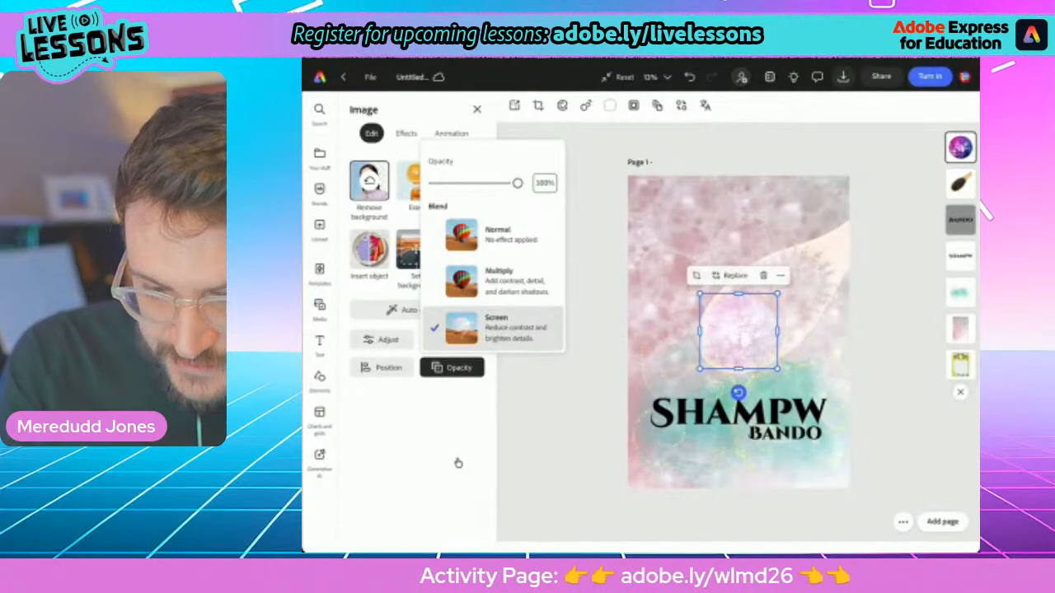
pyautogui.click(494, 282)
pyautogui.click(494, 328)
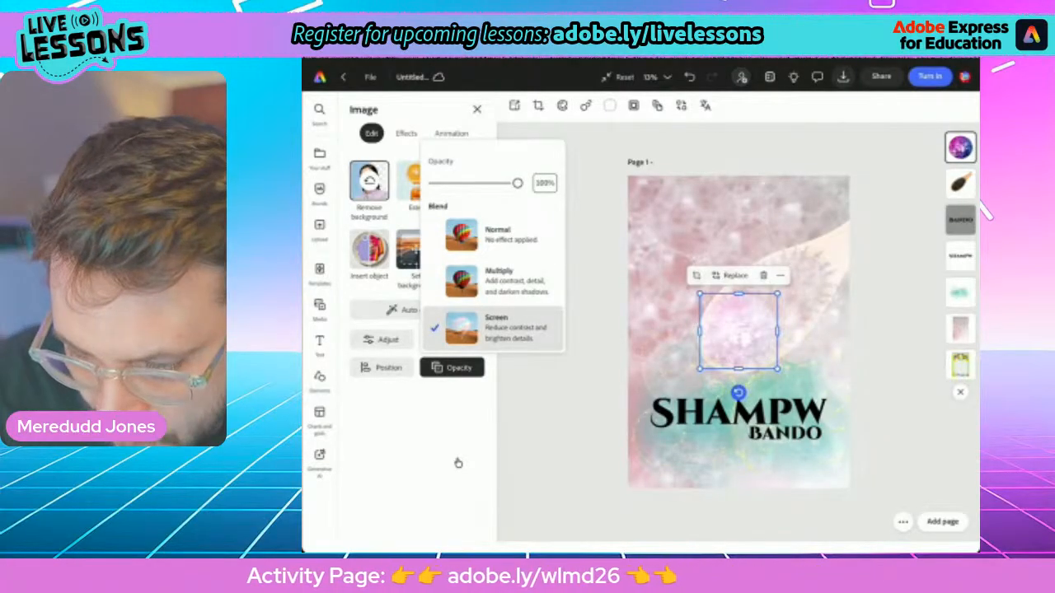
# Enlarge the disco ball cutout and move it into the poster's upper left corner, running off the top and left edges
pyautogui.moveTo(699, 294); pyautogui.dragTo(548, 147)
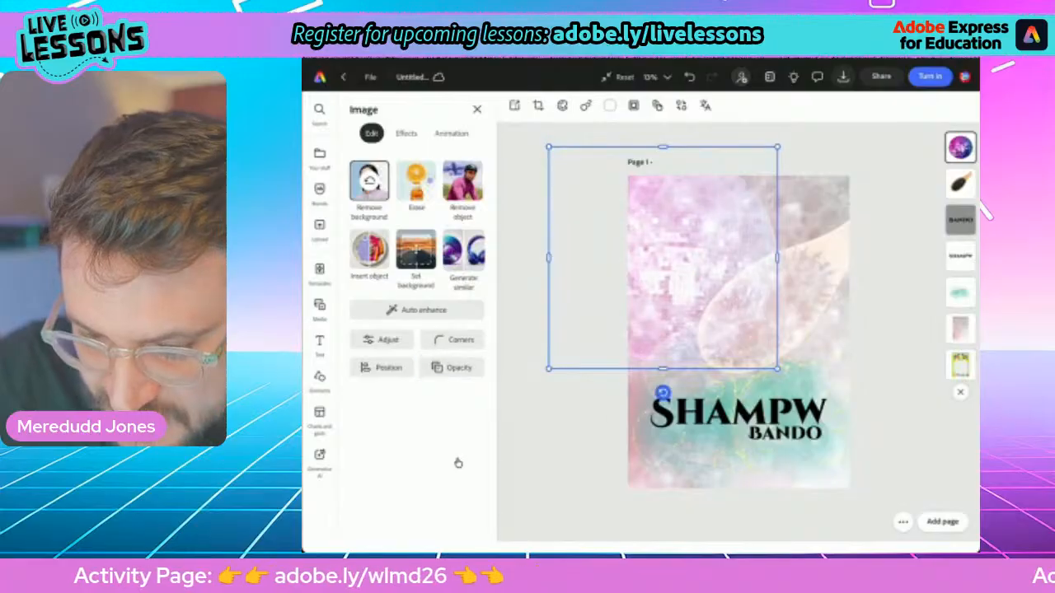
pyautogui.moveTo(663, 258); pyautogui.dragTo(650, 287)
pyautogui.moveTo(764, 175); pyautogui.dragTo(819, 122)
pyautogui.moveTo(677, 260); pyautogui.dragTo(630, 225)
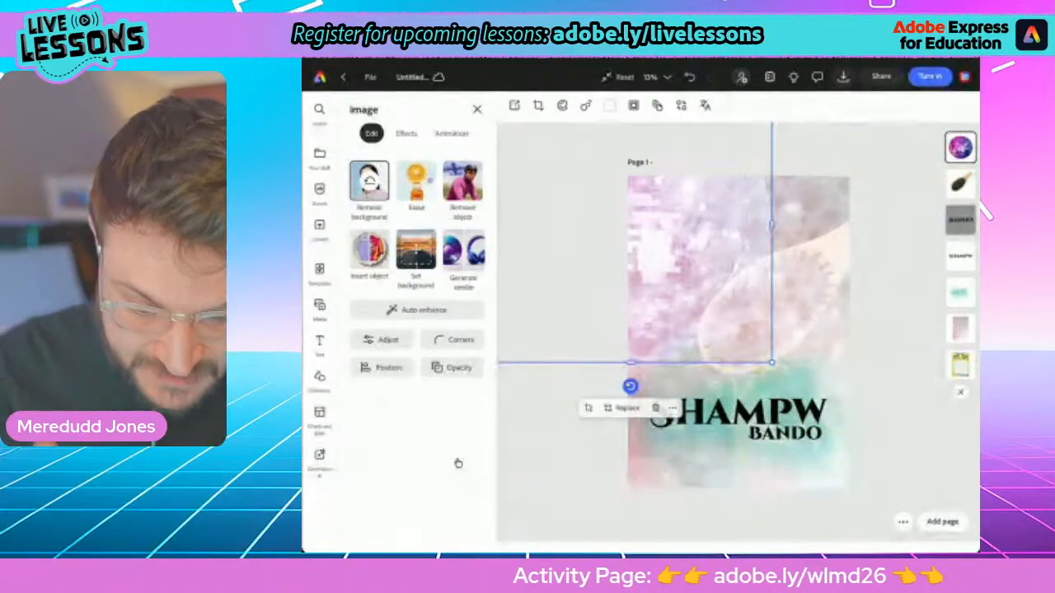
# Try the Multiply blend mode on the disco ball at 20% and 100% opacity, and return it to Screen
pyautogui.click(452, 368)
pyautogui.click(495, 280)
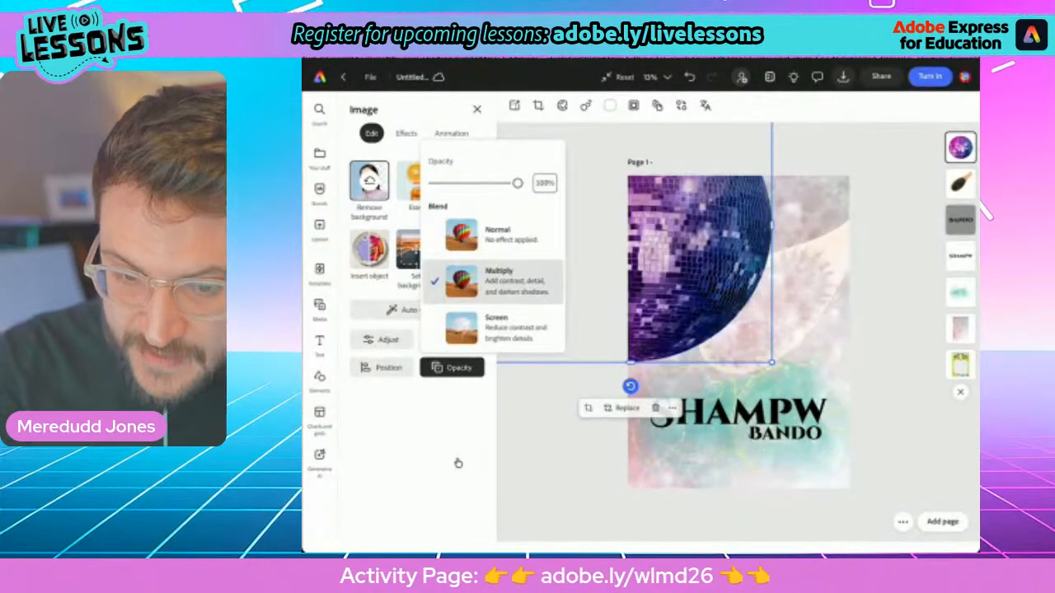
pyautogui.moveTo(518, 183); pyautogui.dragTo(449, 183)
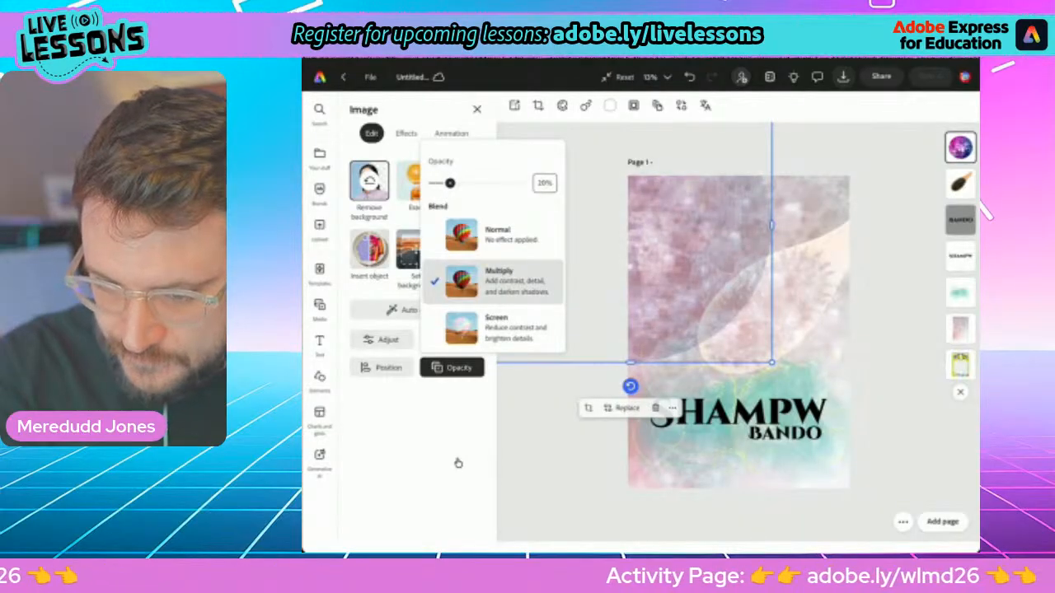
pyautogui.moveTo(449, 183); pyautogui.dragTo(517, 183)
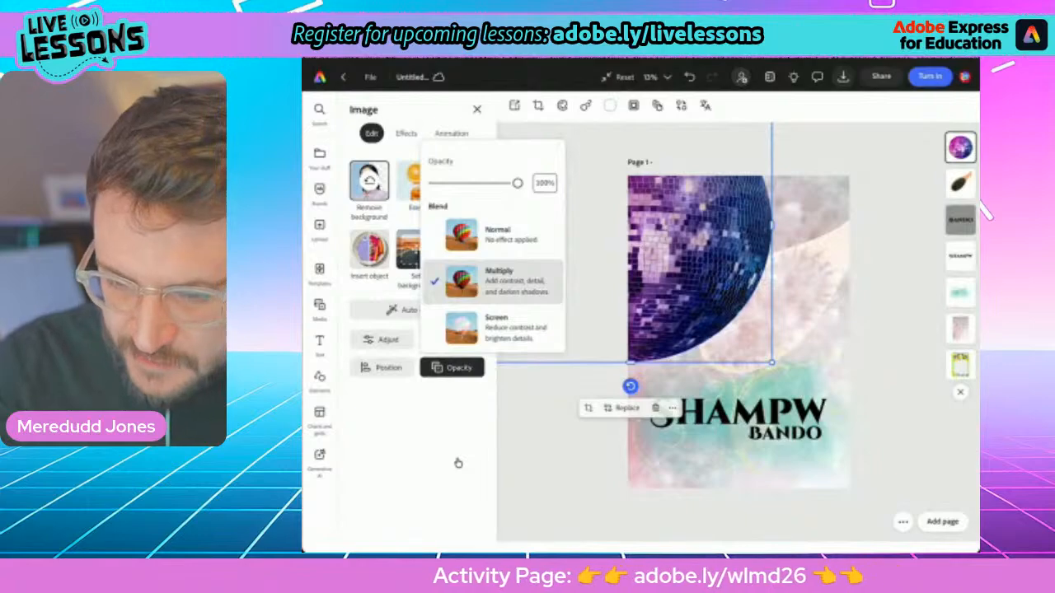
pyautogui.press('Down')
pyautogui.press('Escape')
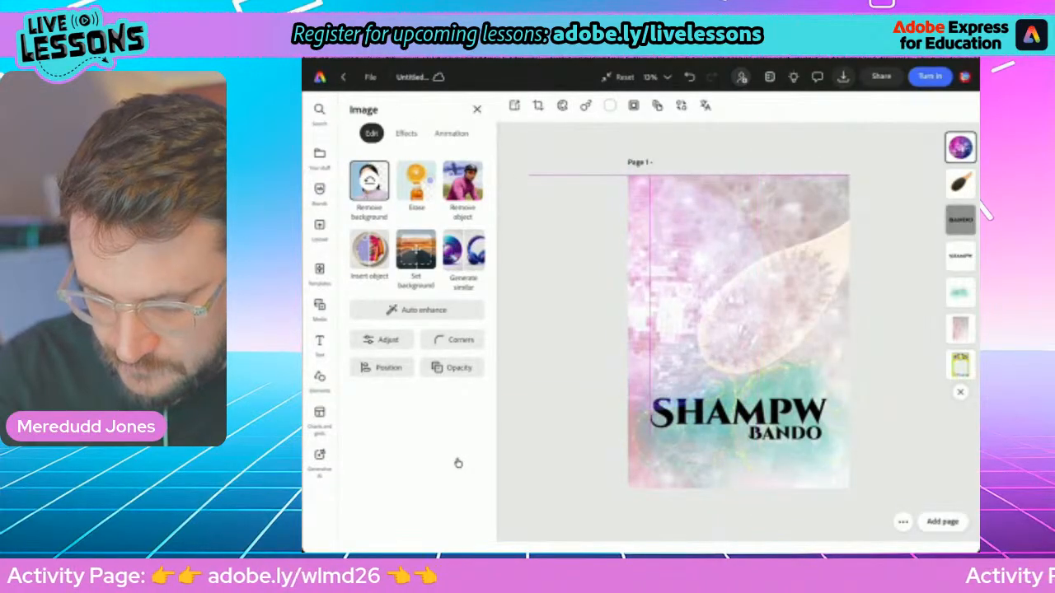
pyautogui.press('Escape')
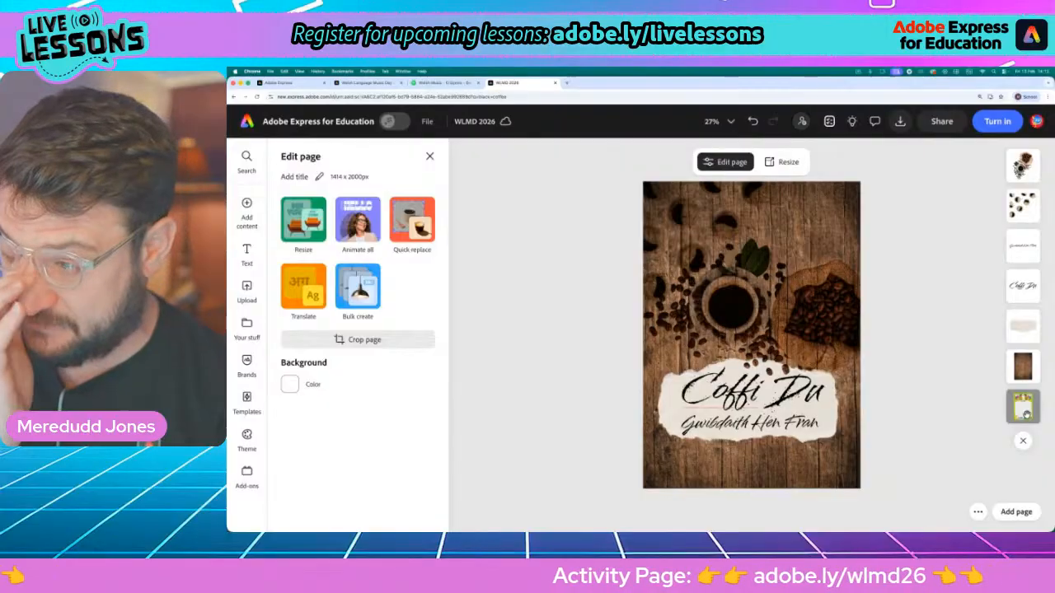
# In the "Coffi Du" poster, bring the green Welsh Language Music Day frame in front of all other layers
pyautogui.moveTo(1026, 414); pyautogui.dragTo(1026, 169)
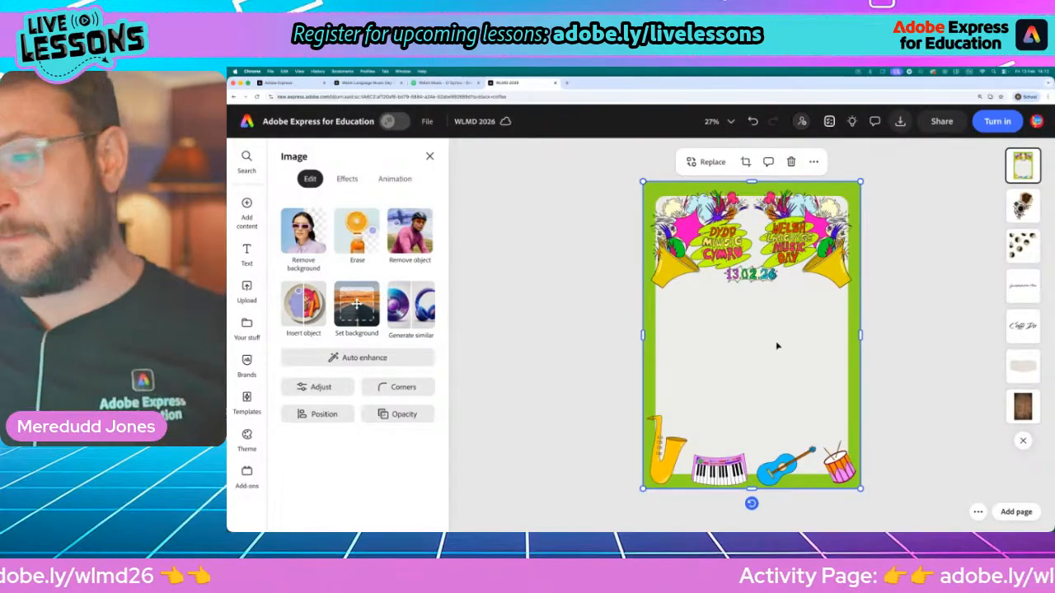
pyautogui.scroll(10, 744, 270)
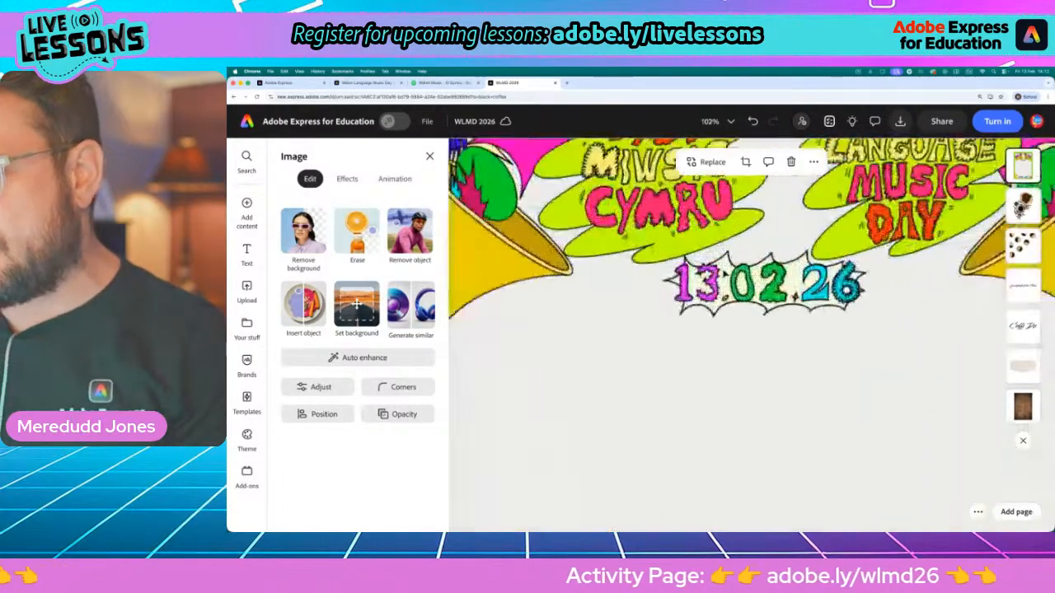
pyautogui.scroll(-6, 637, 258)
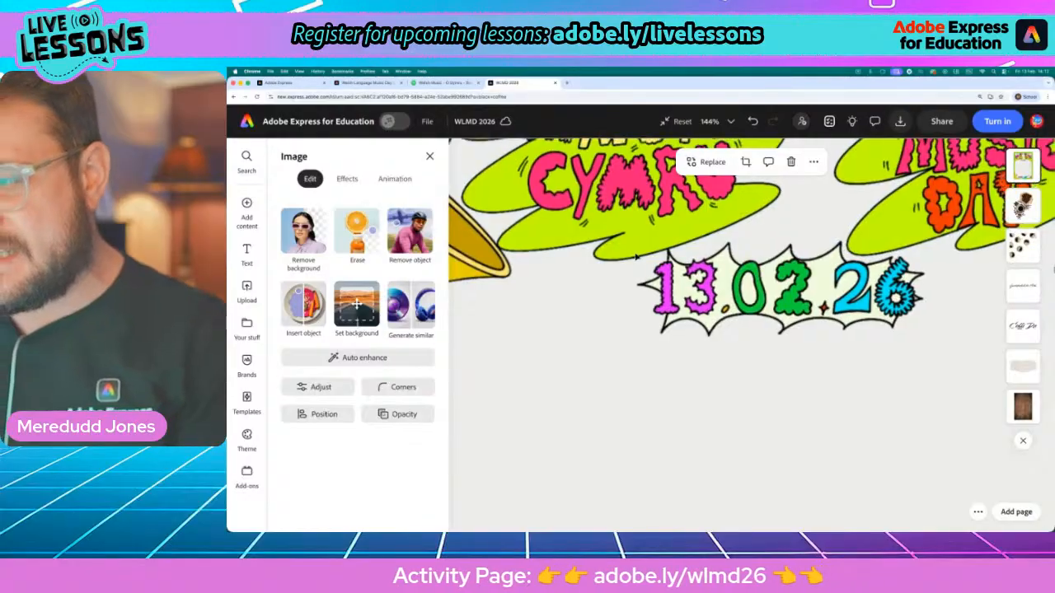
pyautogui.scroll(-4, 637, 257)
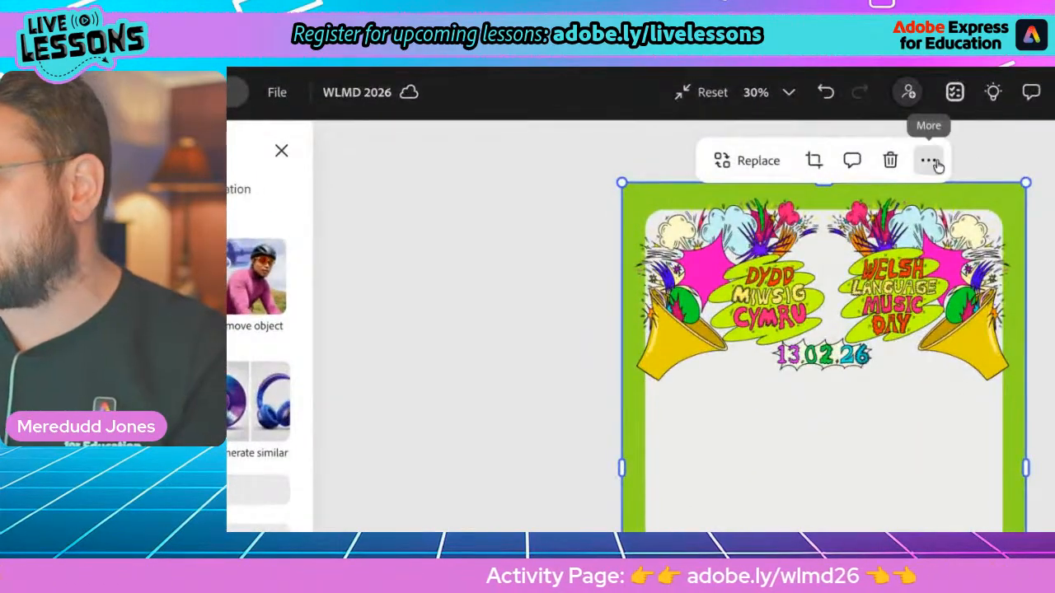
# Duplicate the green frame image and align the copy exactly over the original
pyautogui.click(931, 162)
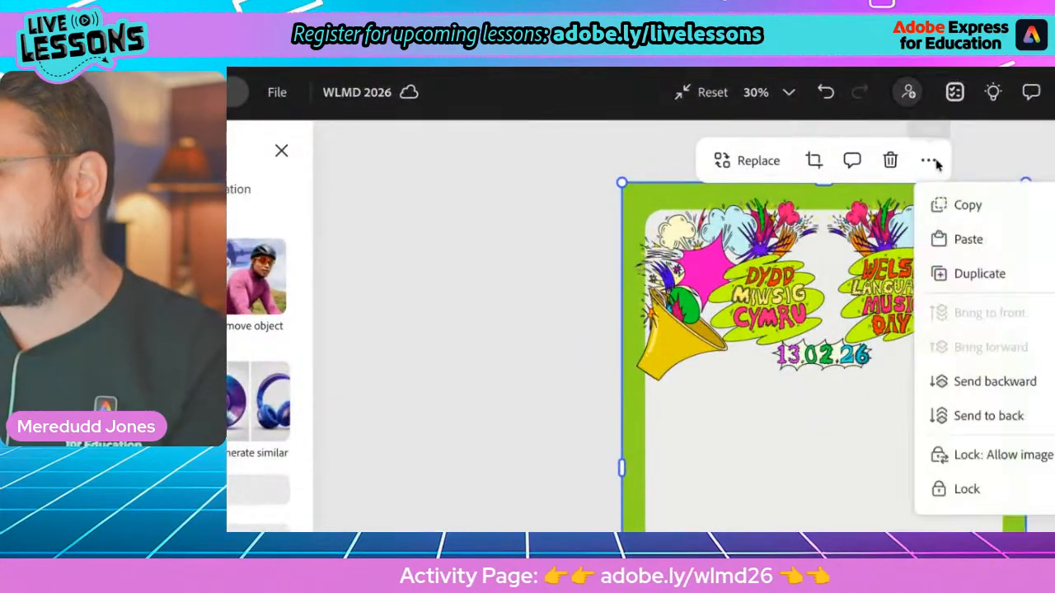
pyautogui.click(999, 283)
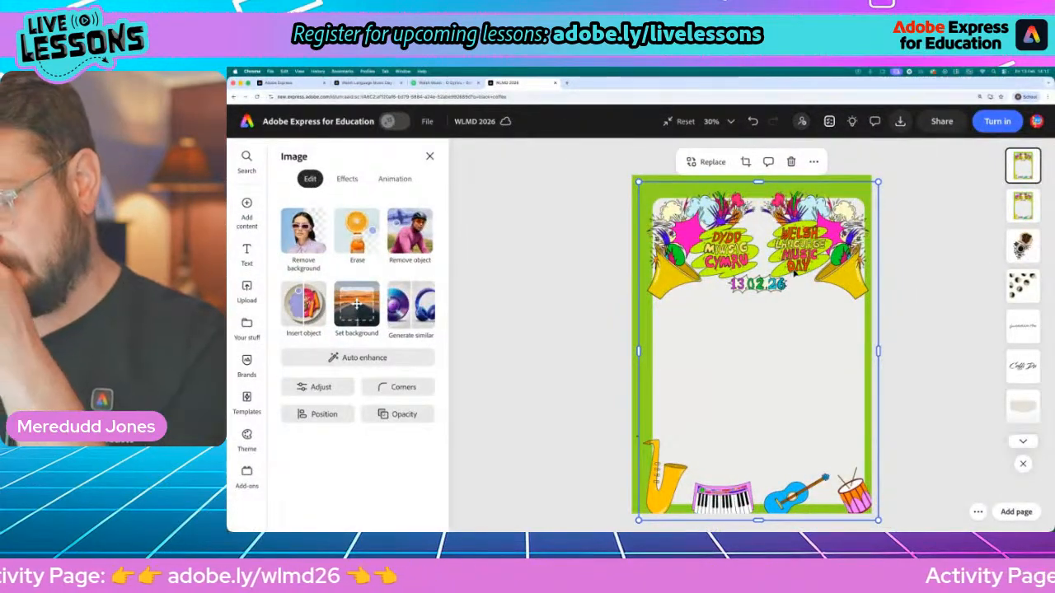
pyautogui.moveTo(806, 277)
pyautogui.mouseDown()
pyautogui.moveTo(785, 267)
pyautogui.moveTo(799, 269)
pyautogui.mouseUp()
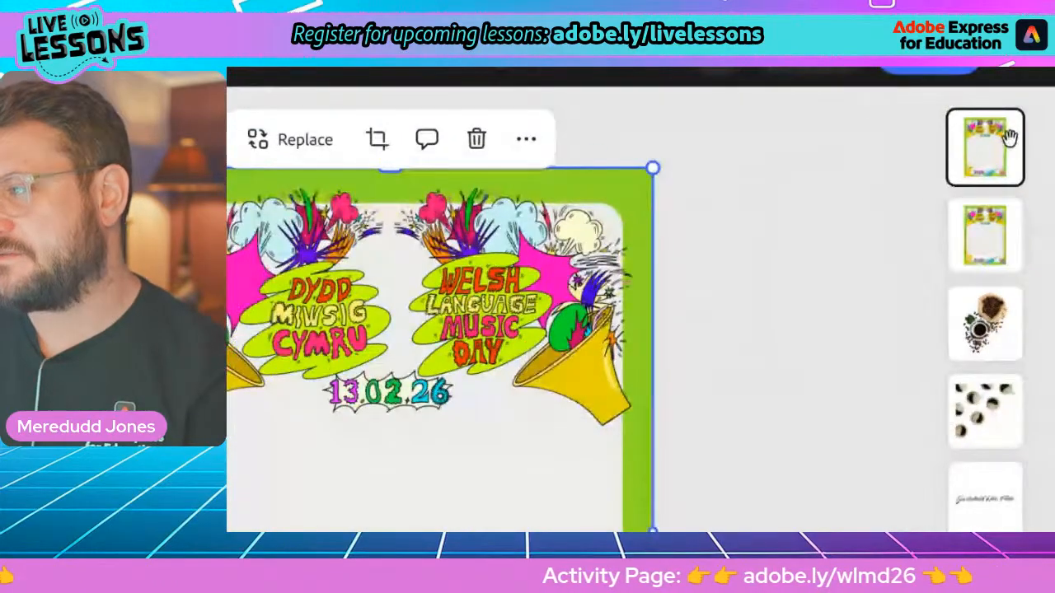
# Move the top copy of the frame aside to the page's lower right, uncovering the original frame, and select the original
pyautogui.click(986, 216)
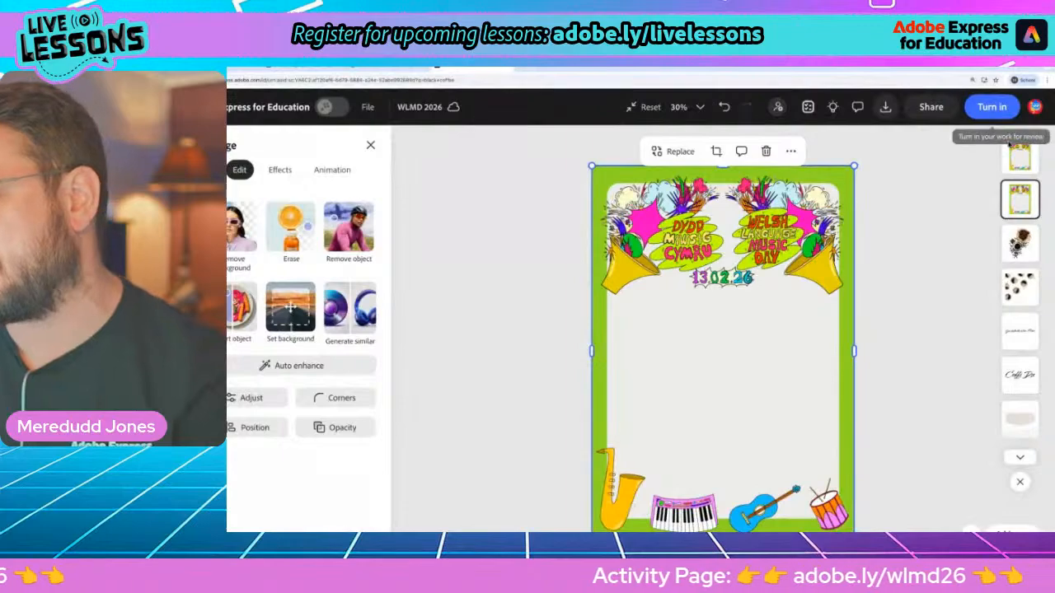
pyautogui.click(1023, 155)
pyautogui.moveTo(749, 296); pyautogui.dragTo(805, 479)
pyautogui.moveTo(727, 379); pyautogui.dragTo(747, 441)
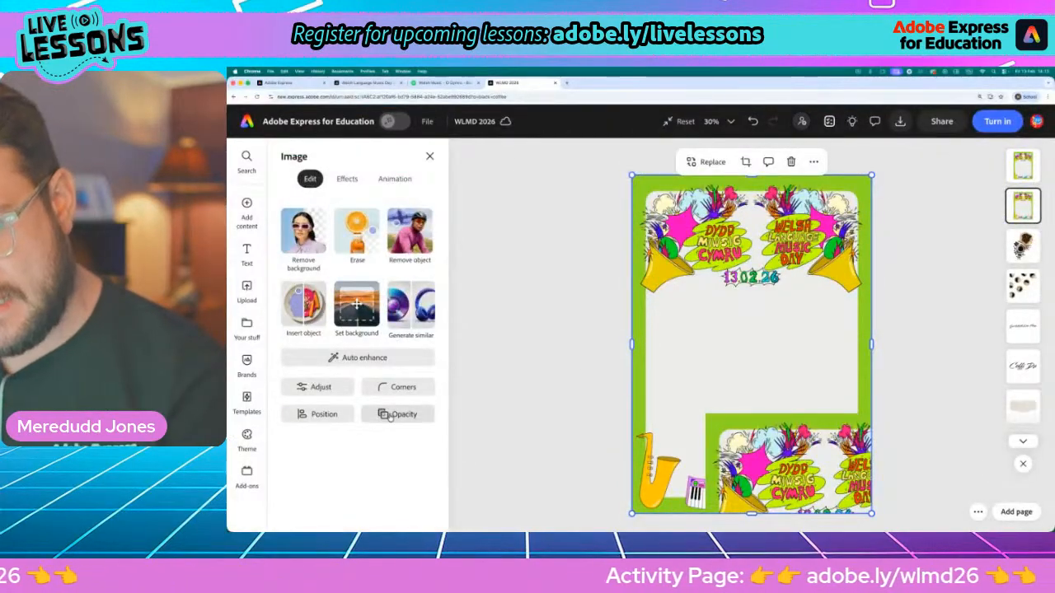
# Try the Screen blend mode on the original frame, set it to Multiply and inspect how the artwork blends into the wood background
pyautogui.click(390, 416)
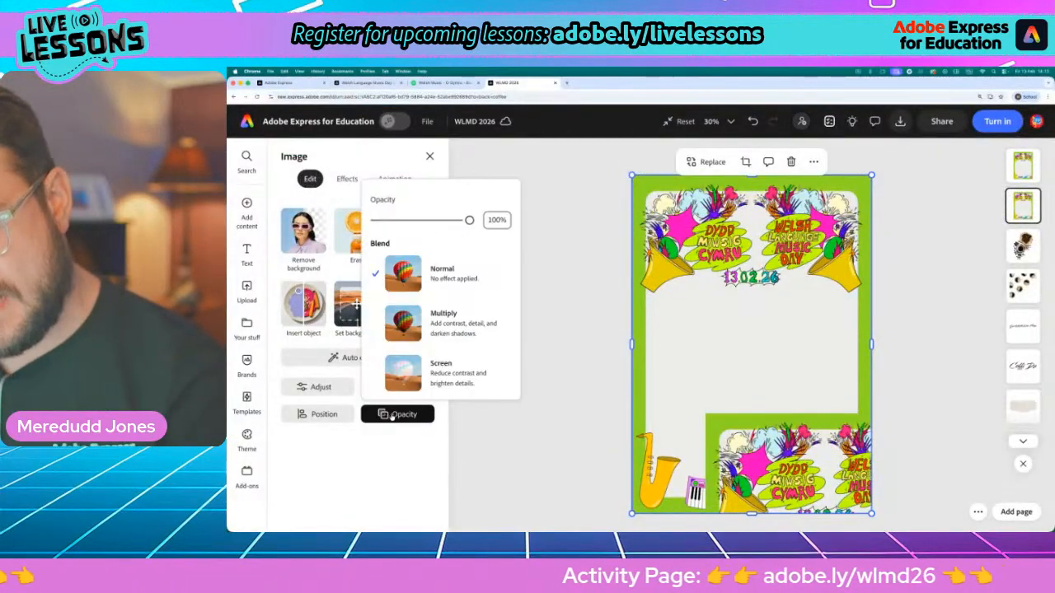
pyautogui.click(473, 333)
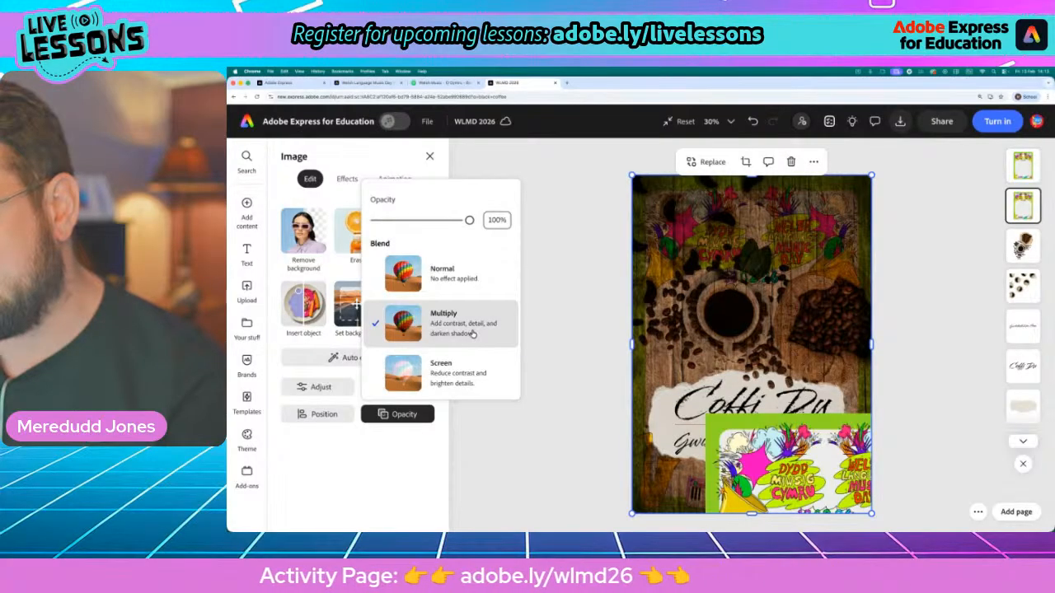
pyautogui.click(473, 362)
pyautogui.click(474, 323)
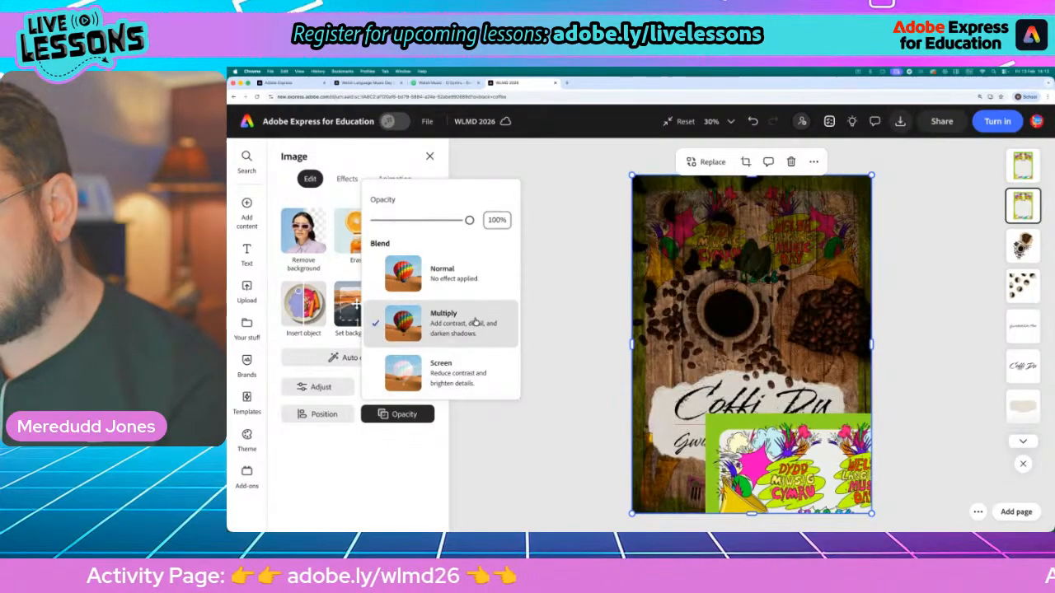
pyautogui.click(630, 294)
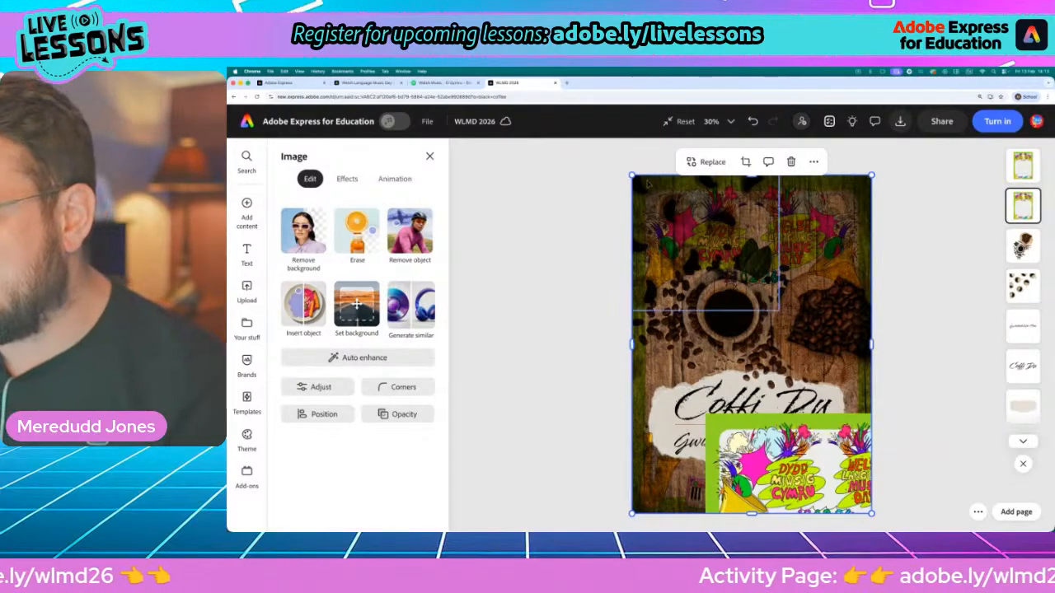
pyautogui.scroll(5, 811, 219)
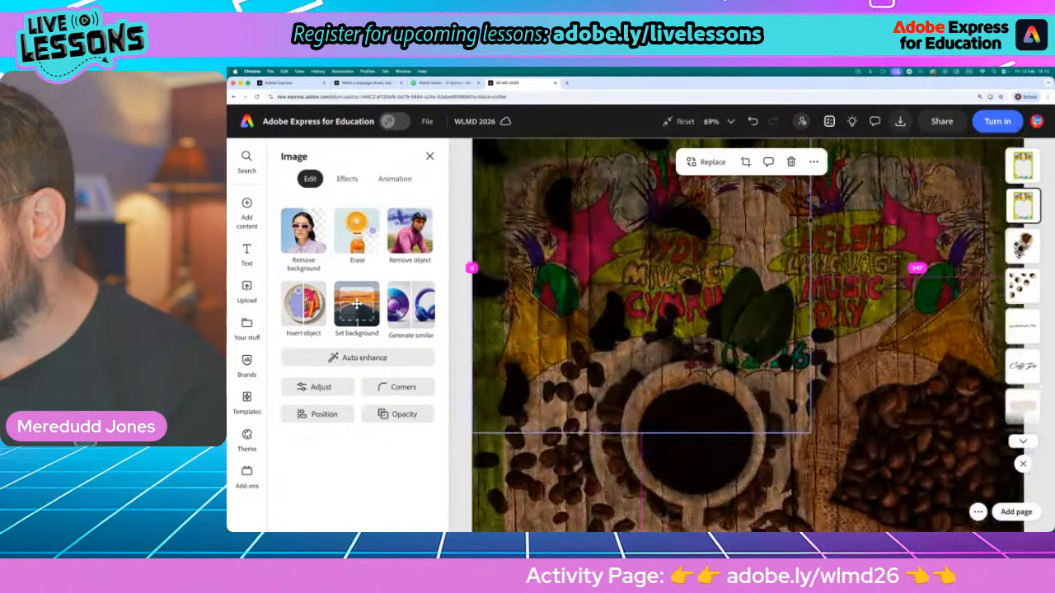
pyautogui.scroll(3, 810, 222)
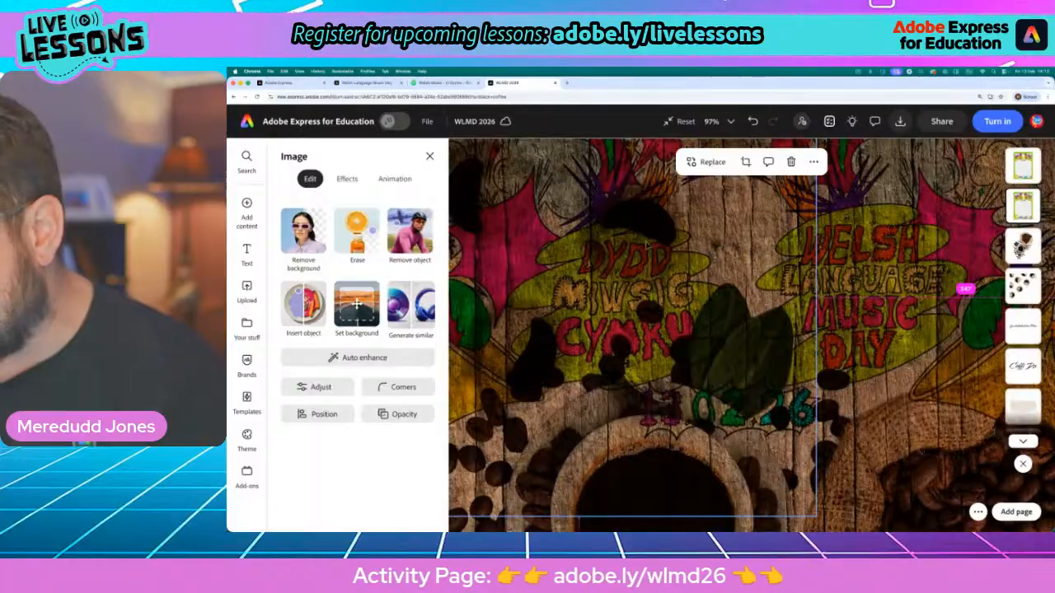
pyautogui.scroll(-6, 645, 246)
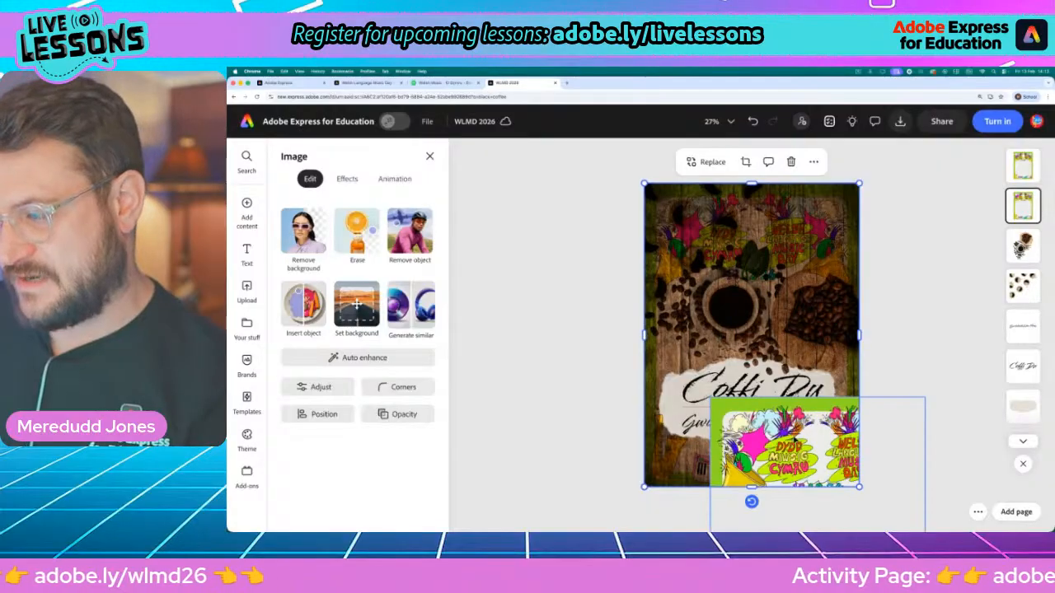
# Move the unblended frame copy back over the whole poster, aligned with the page edges
pyautogui.moveTo(823, 439); pyautogui.dragTo(777, 387)
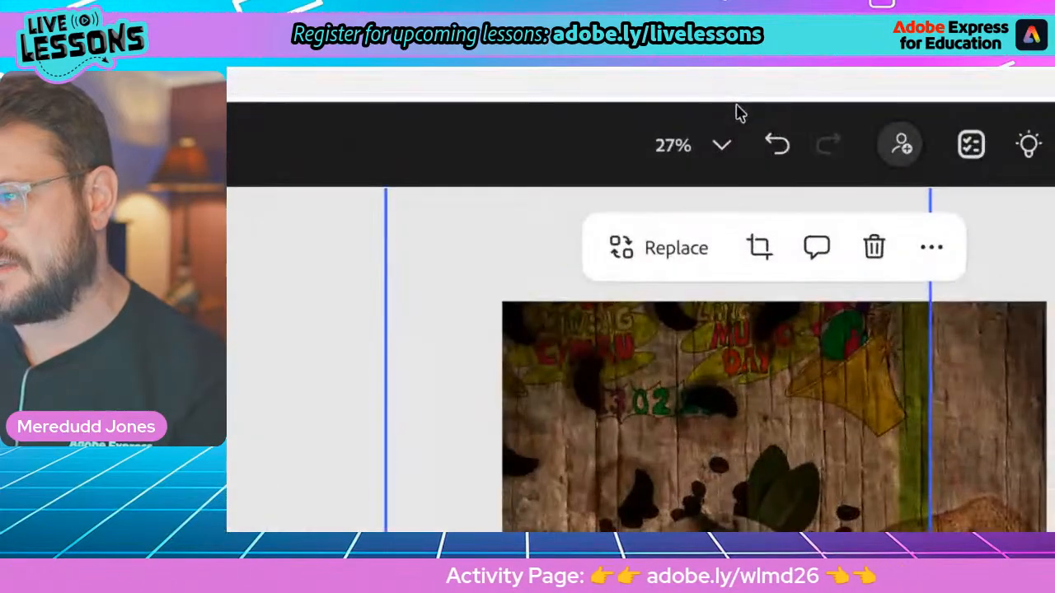
pyautogui.click(752, 121)
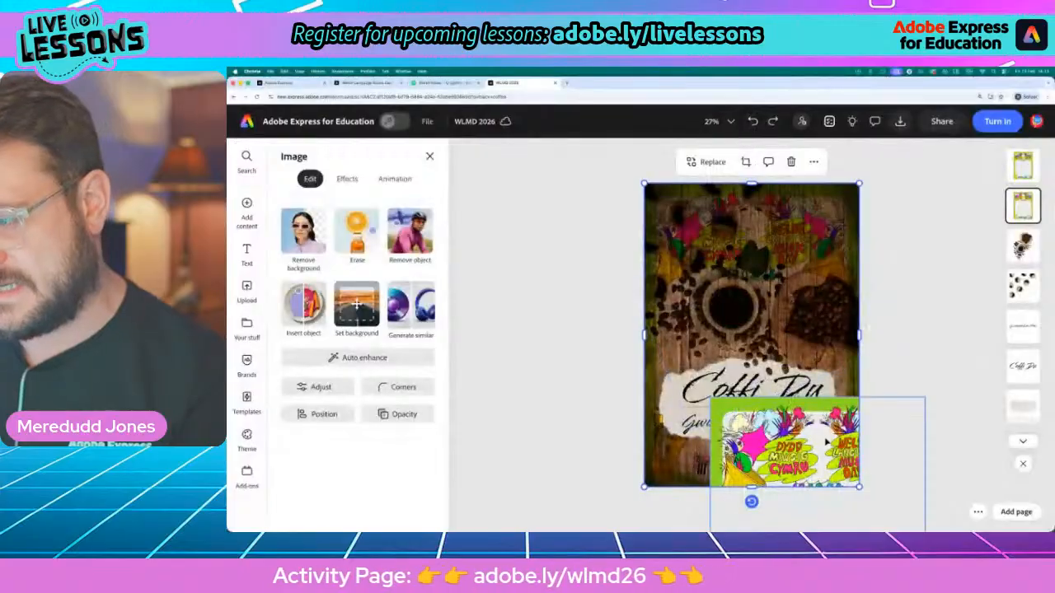
pyautogui.click(818, 441)
pyautogui.moveTo(805, 448); pyautogui.dragTo(740, 234)
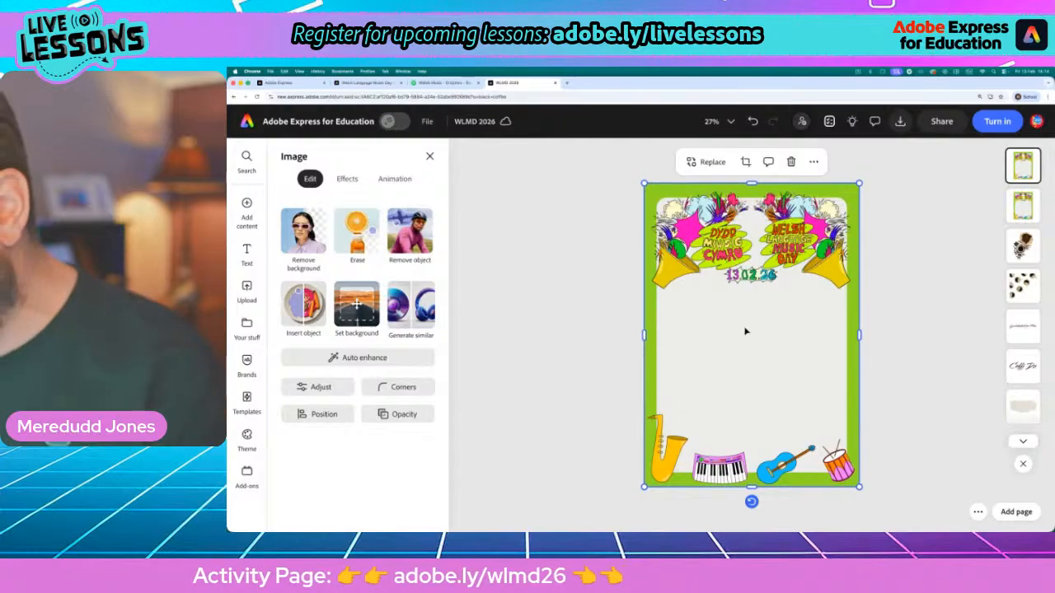
# Shift the unblended frame copy down to compare it with the blended artwork underneath, and move it back over the whole poster
pyautogui.scroll(10, 741, 269)
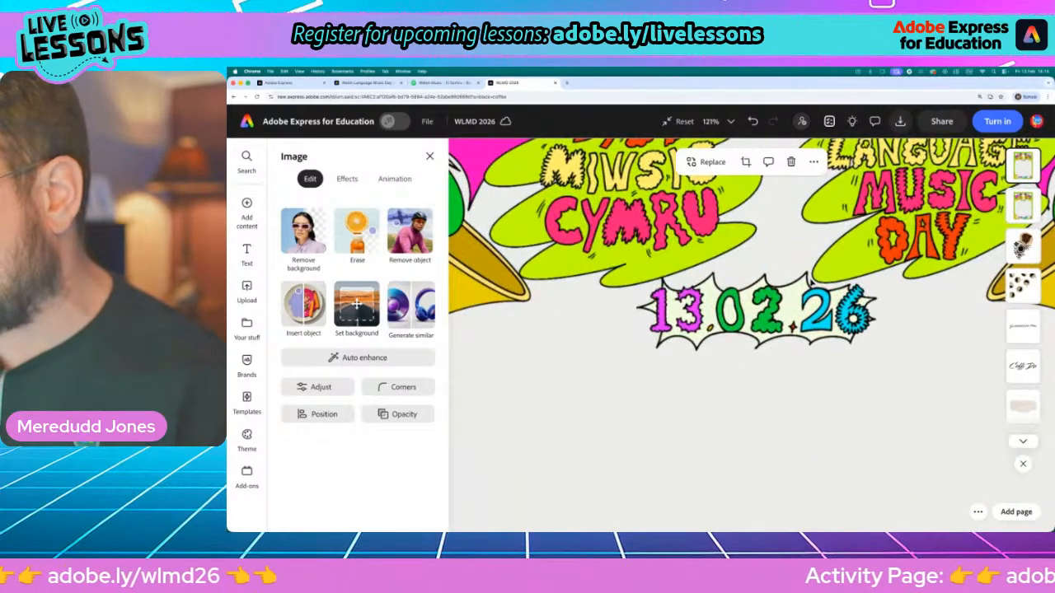
pyautogui.scroll(-10, 743, 292)
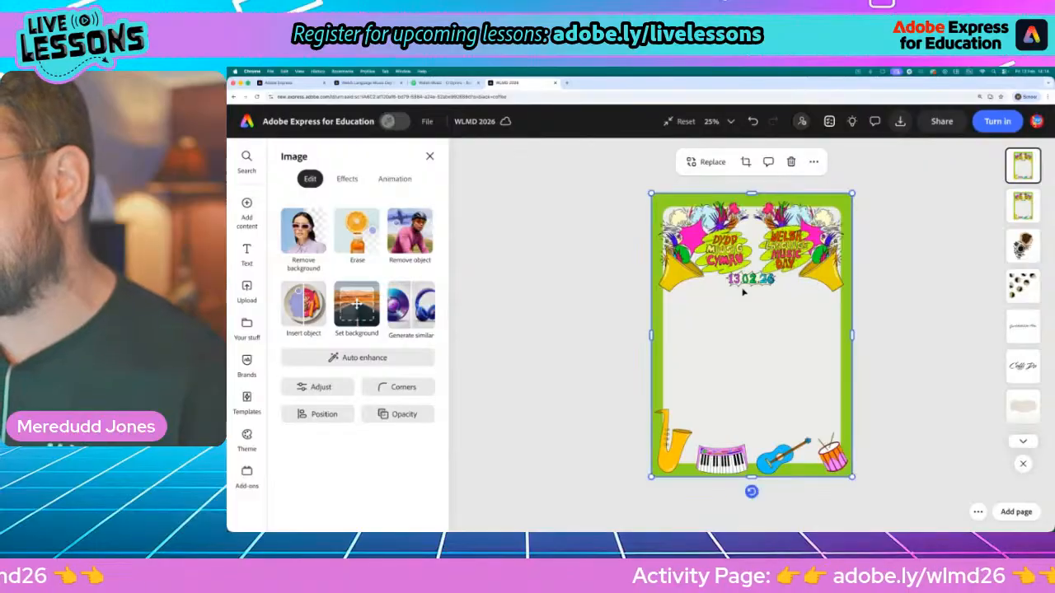
pyautogui.moveTo(743, 292); pyautogui.dragTo(760, 405)
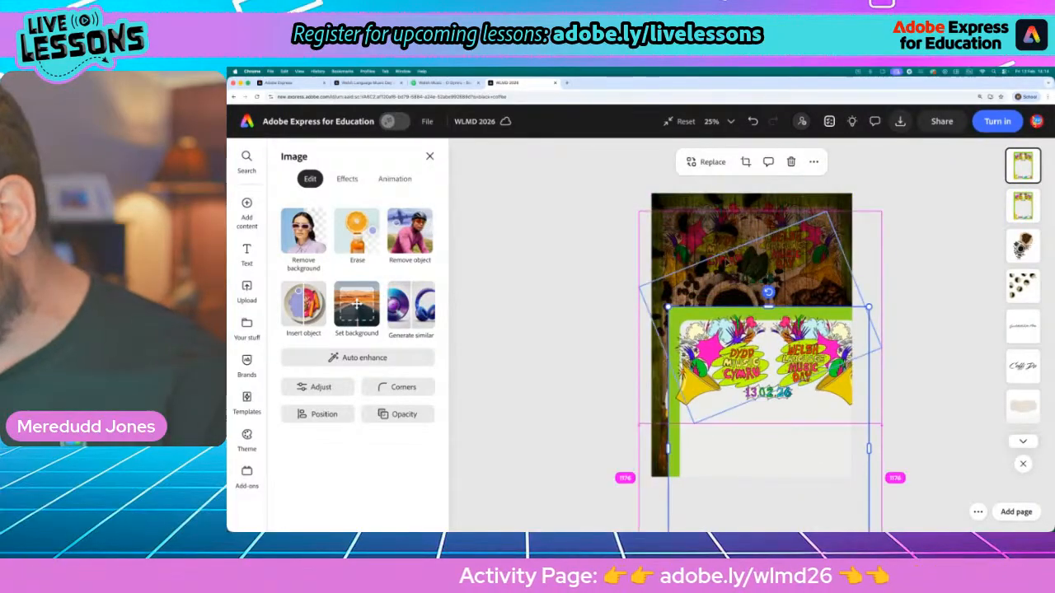
pyautogui.scroll(5, 775, 255)
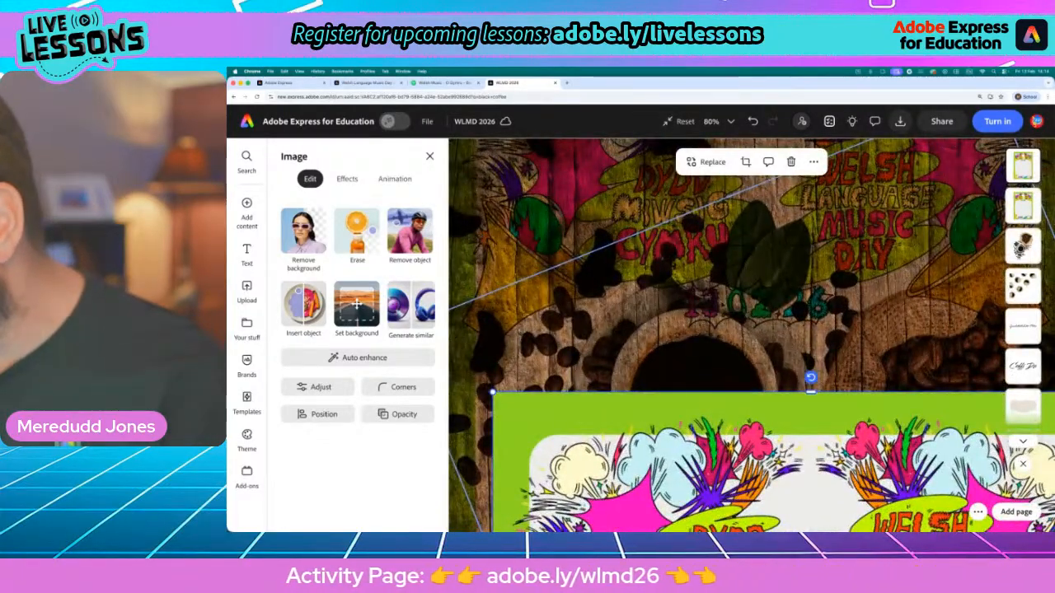
pyautogui.scroll(-8, 791, 264)
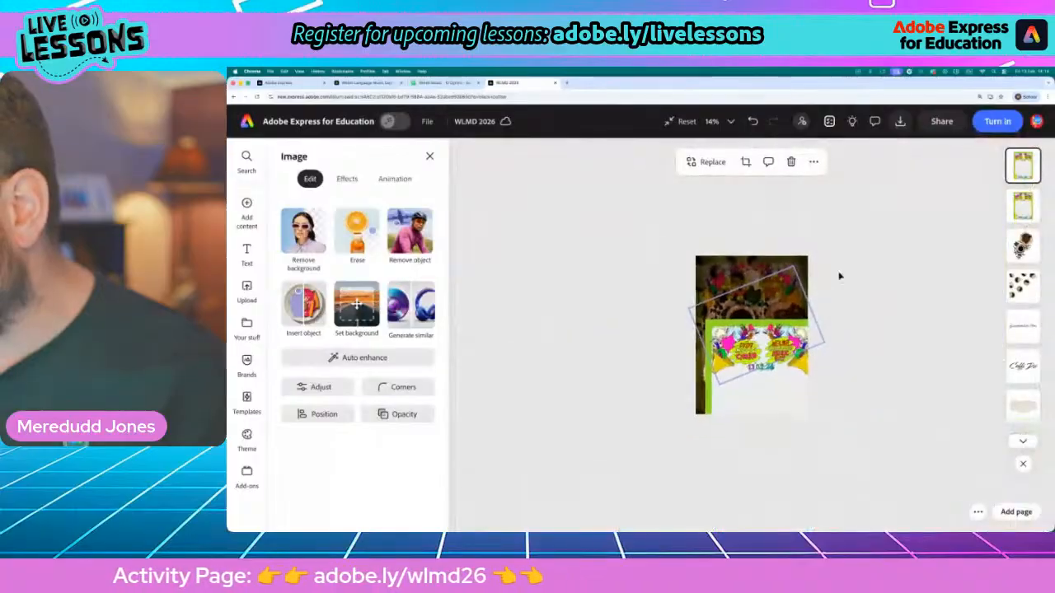
pyautogui.scroll(1, 841, 276)
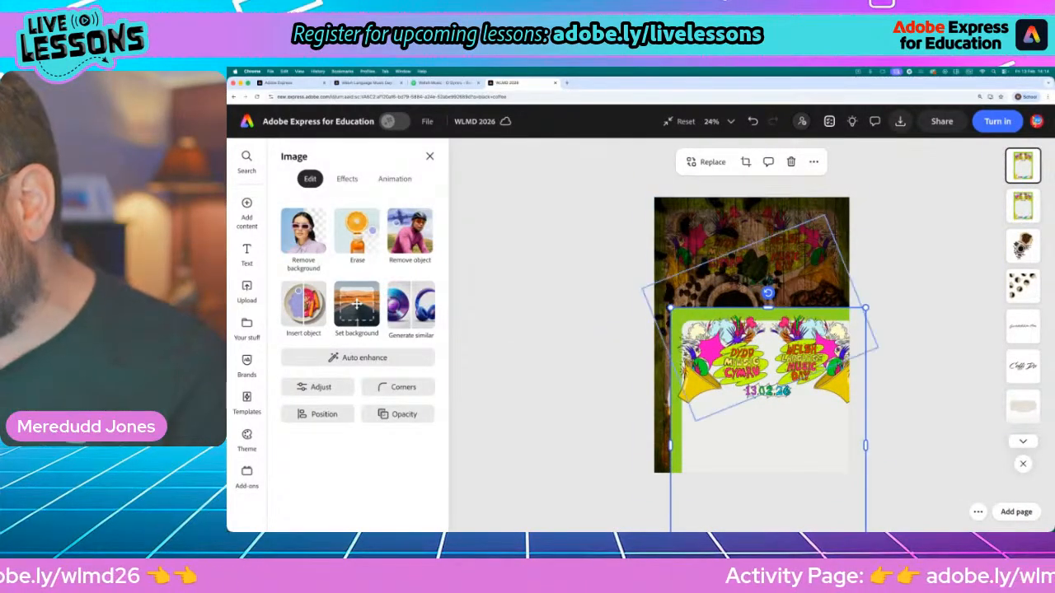
pyautogui.moveTo(794, 414); pyautogui.dragTo(777, 303)
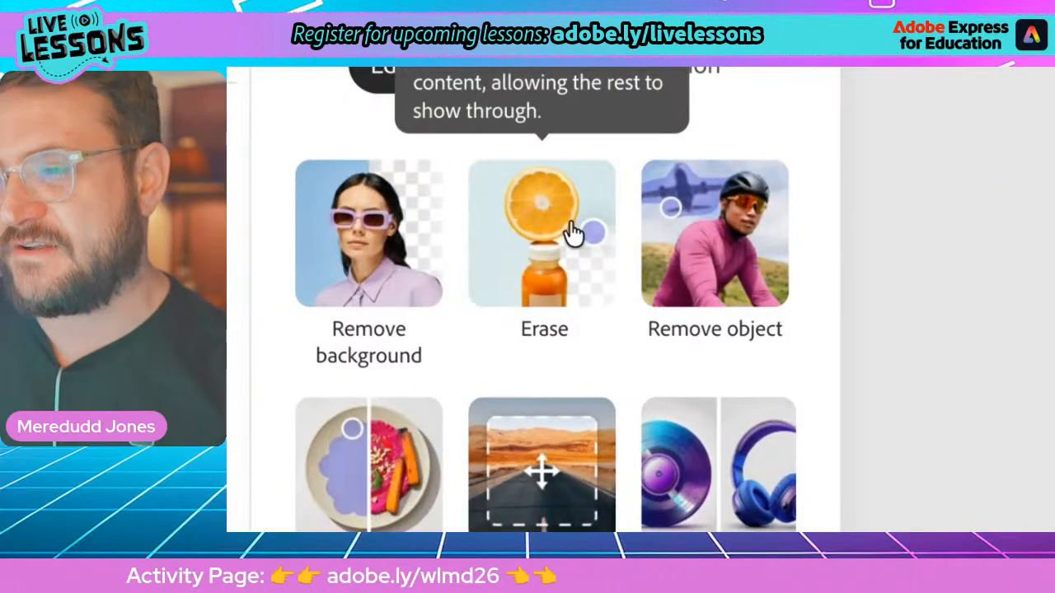
# Erase the white centre of the frame copy and the white gaps between the titles with a size 18 Quick selection brush
pyautogui.click(543, 240)
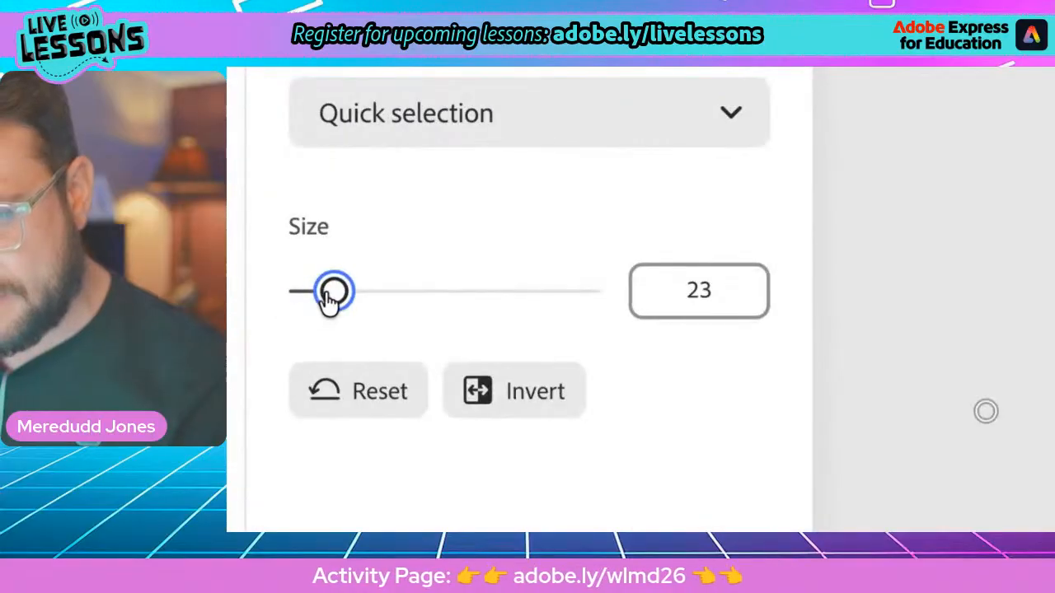
pyautogui.moveTo(295, 293); pyautogui.dragTo(292, 295)
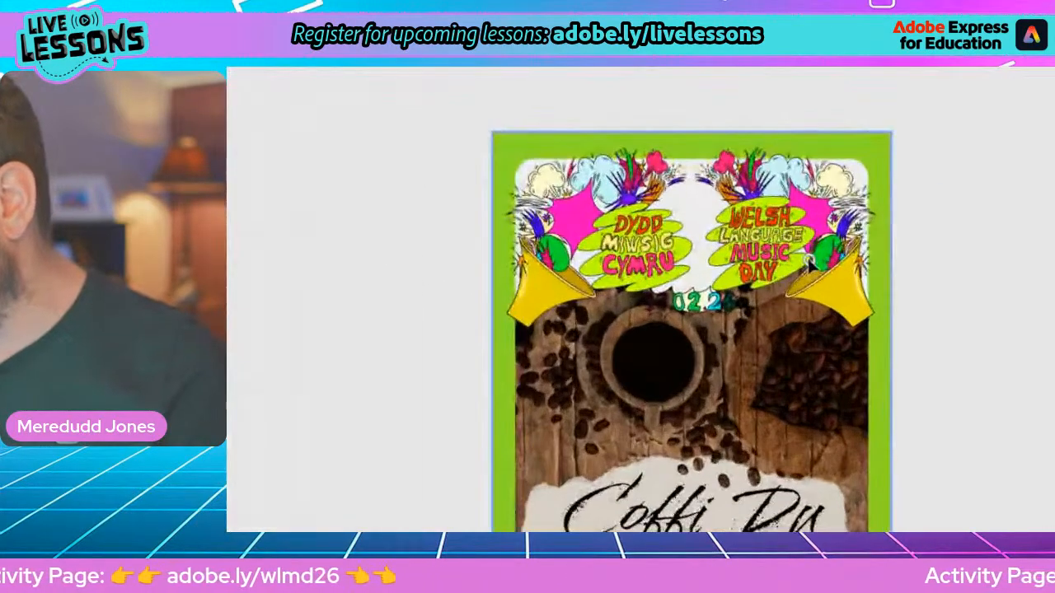
pyautogui.click(693, 206)
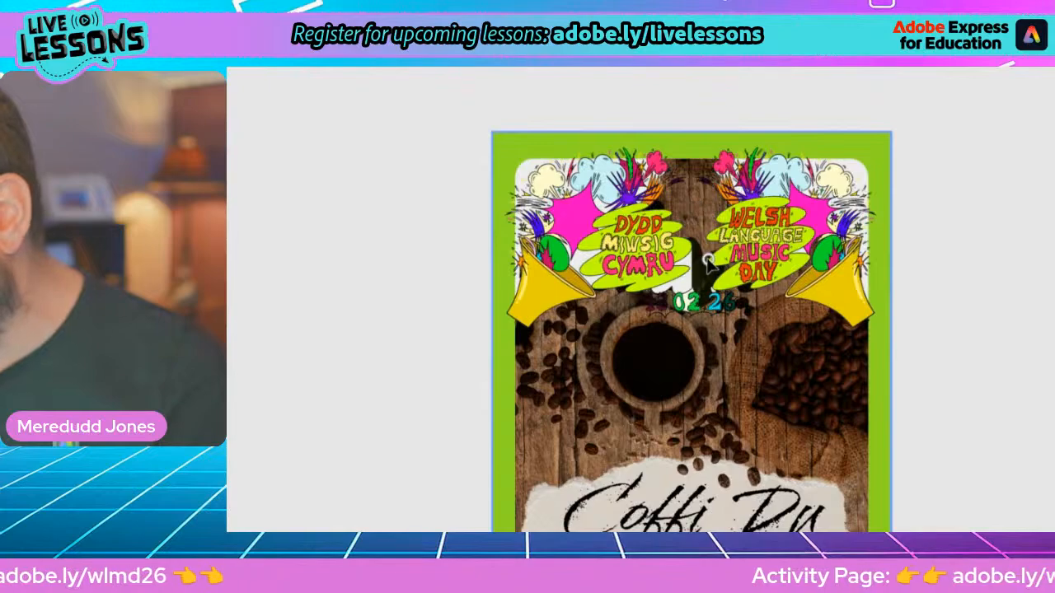
pyautogui.moveTo(699, 280); pyautogui.dragTo(690, 283)
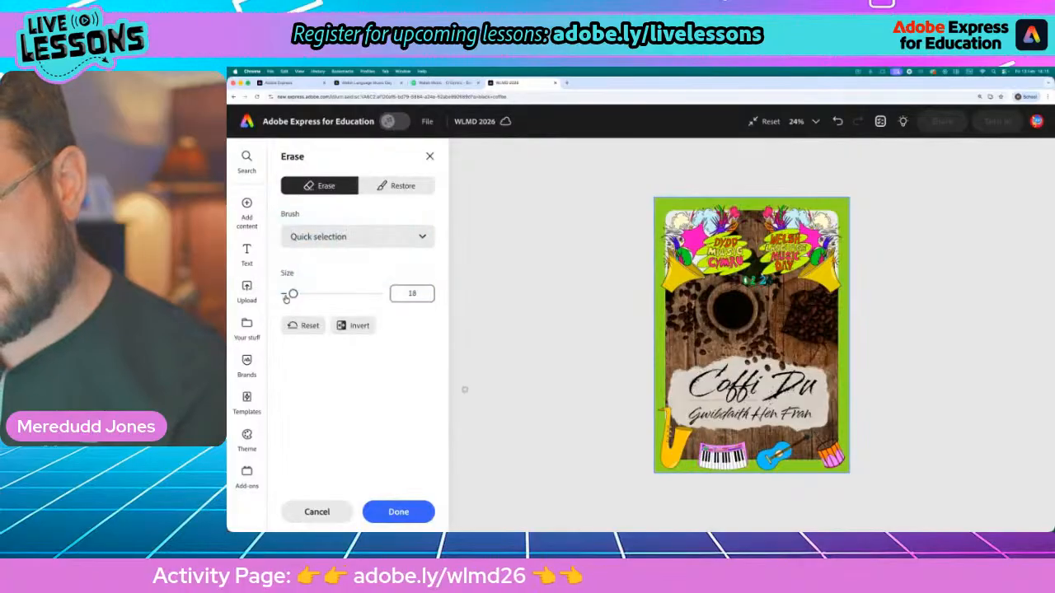
# Set the Quick selection eraser size to 7 and erase the clouds, flowers, sprays and left pink starburst around the titles
pyautogui.moveTo(290, 294); pyautogui.dragTo(288, 294)
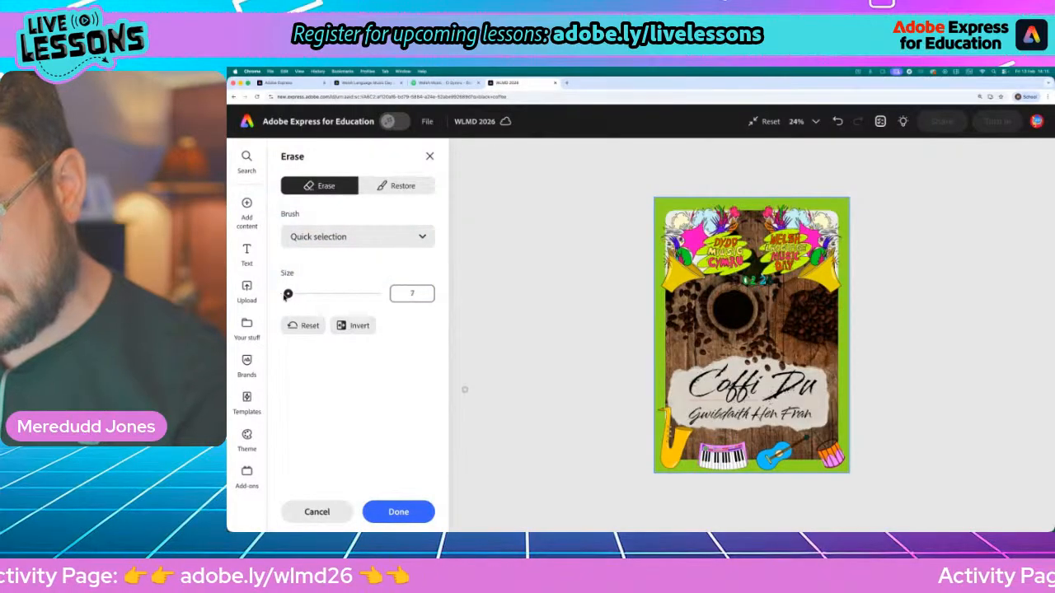
pyautogui.scroll(10, 664, 219)
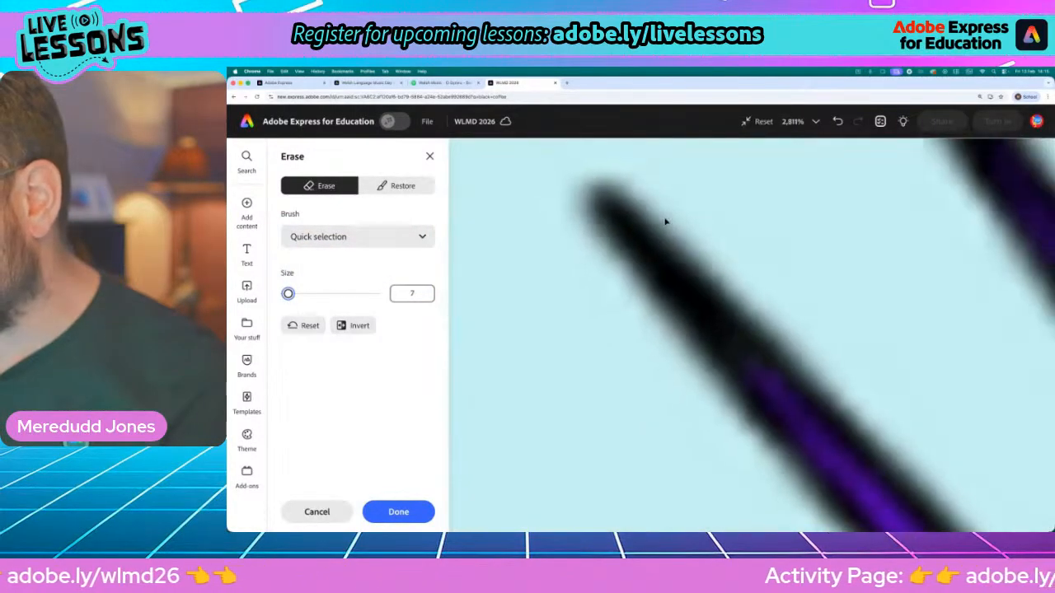
pyautogui.scroll(-5, 767, 255)
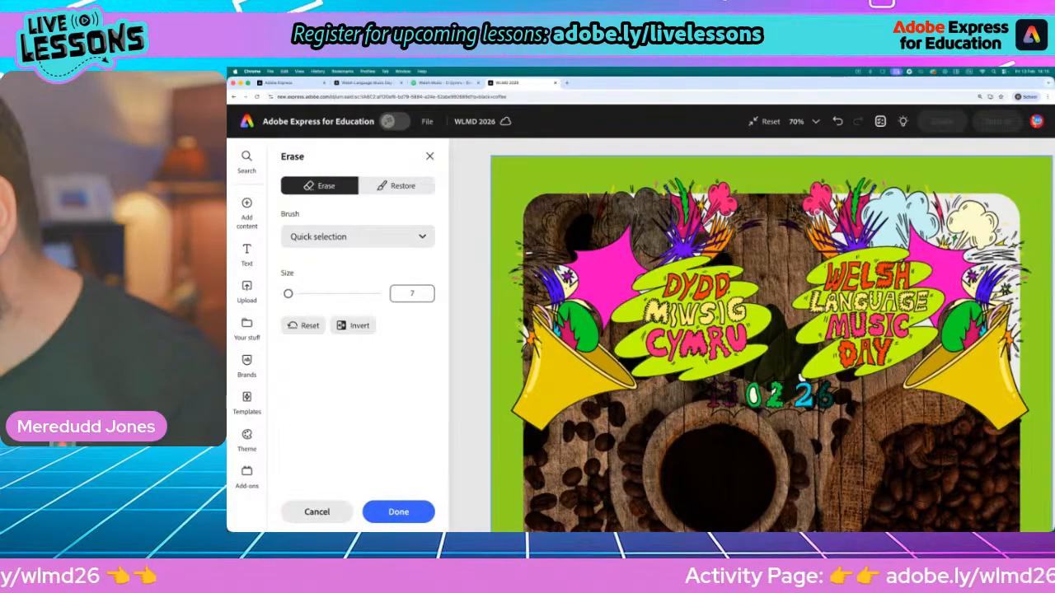
pyautogui.click(1006, 212)
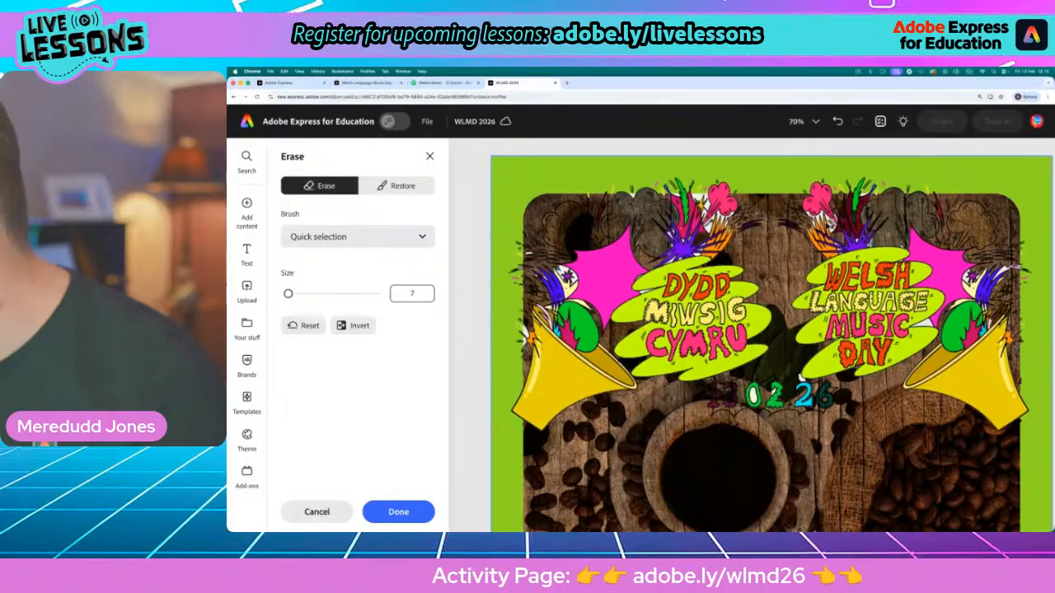
pyautogui.click(732, 215)
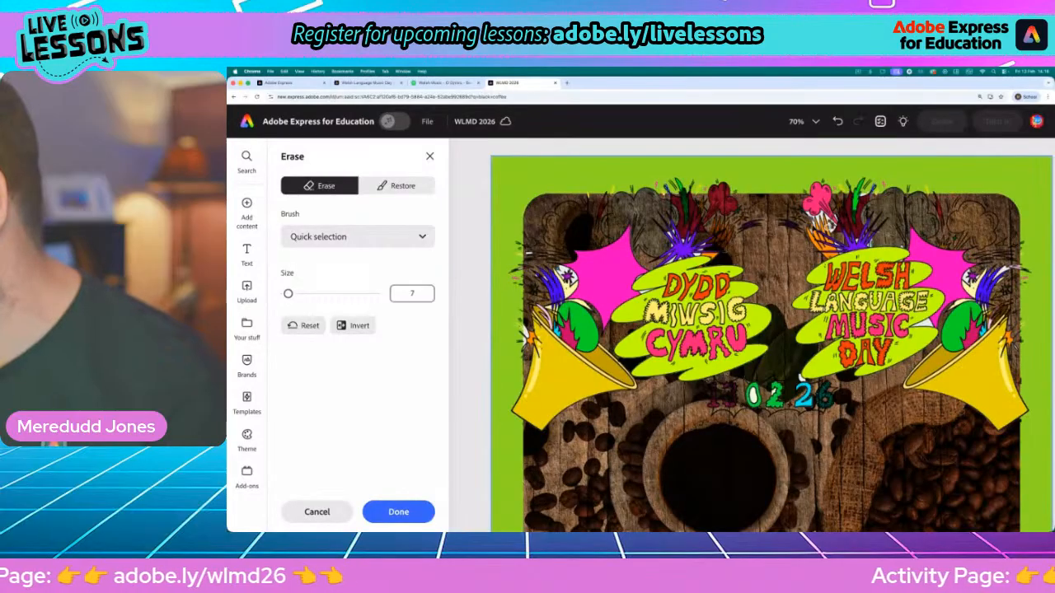
pyautogui.click(823, 202)
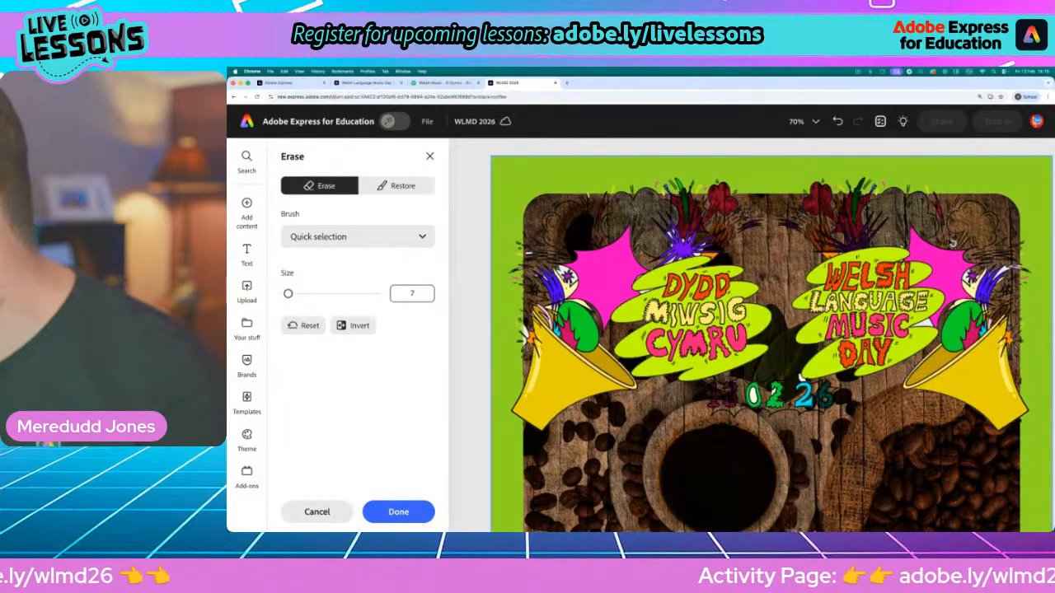
pyautogui.click(994, 285)
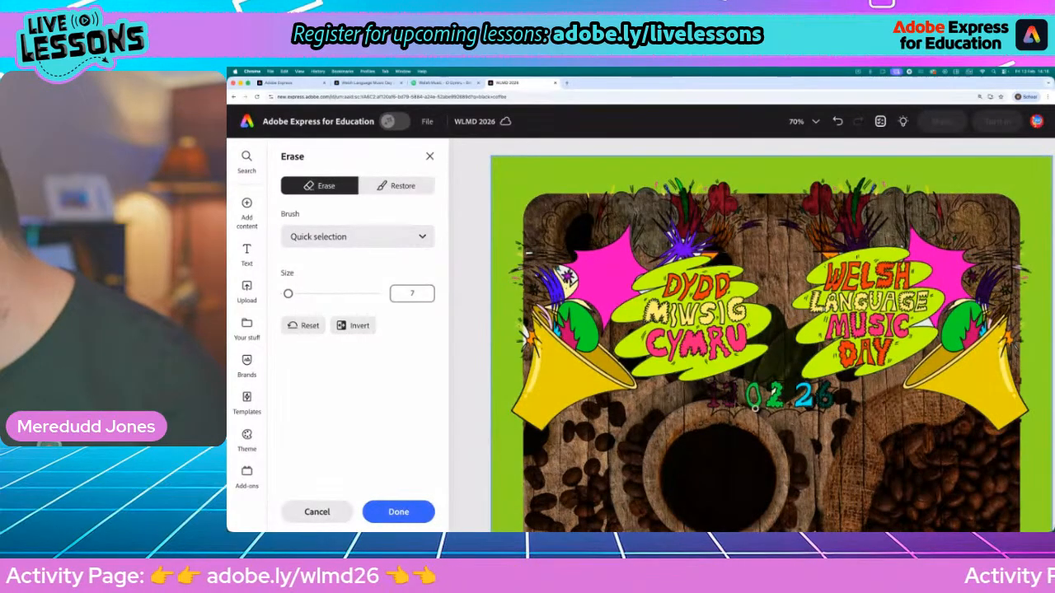
pyautogui.click(575, 283)
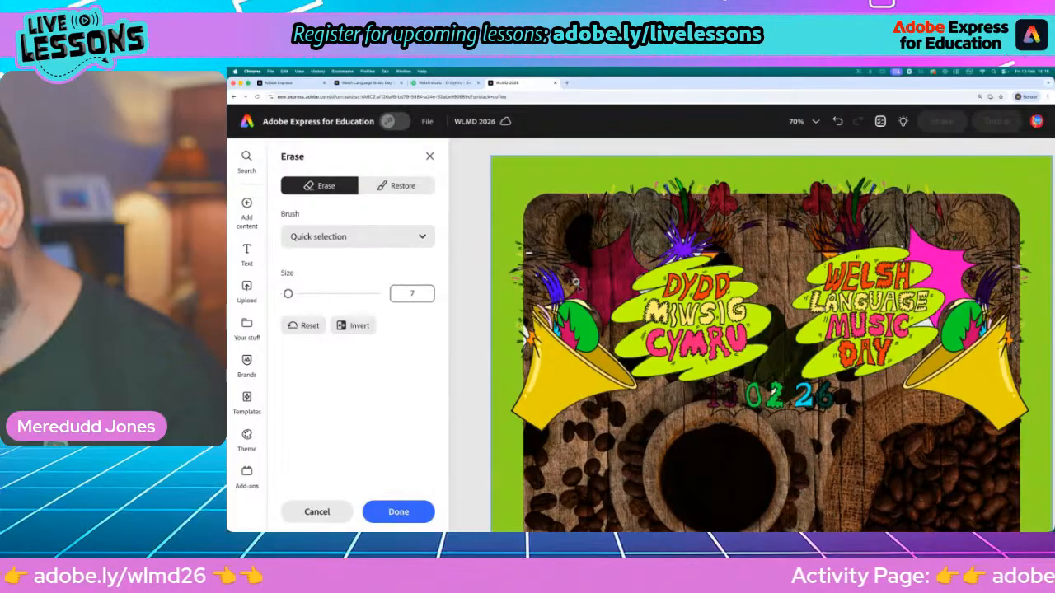
# Erase the remaining bright 02.26 digits of the date from the frame copy and apply the erasing
pyautogui.scroll(-6, 577, 282)
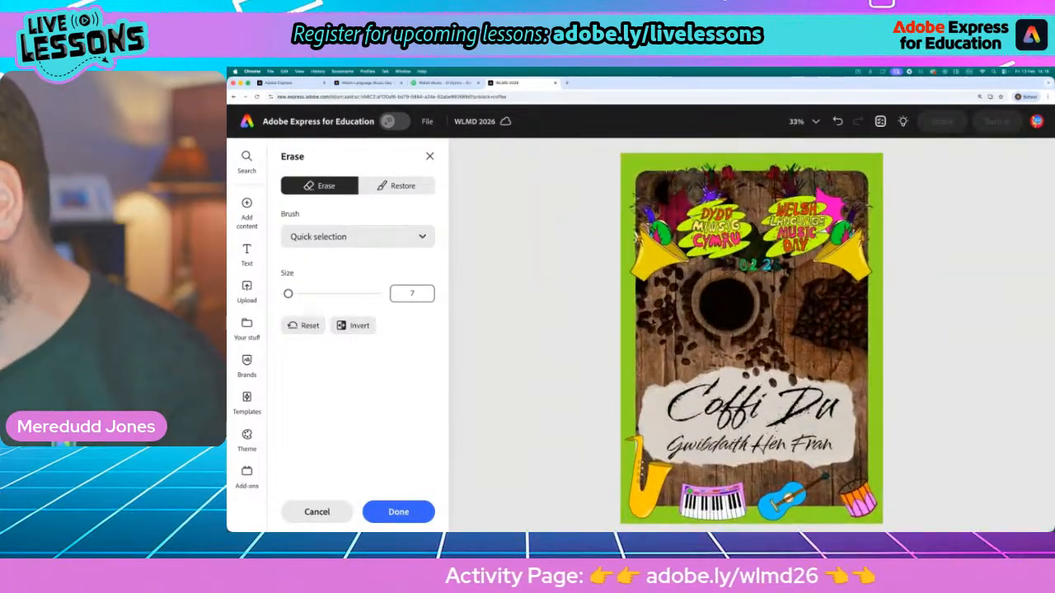
pyautogui.scroll(2, 626, 315)
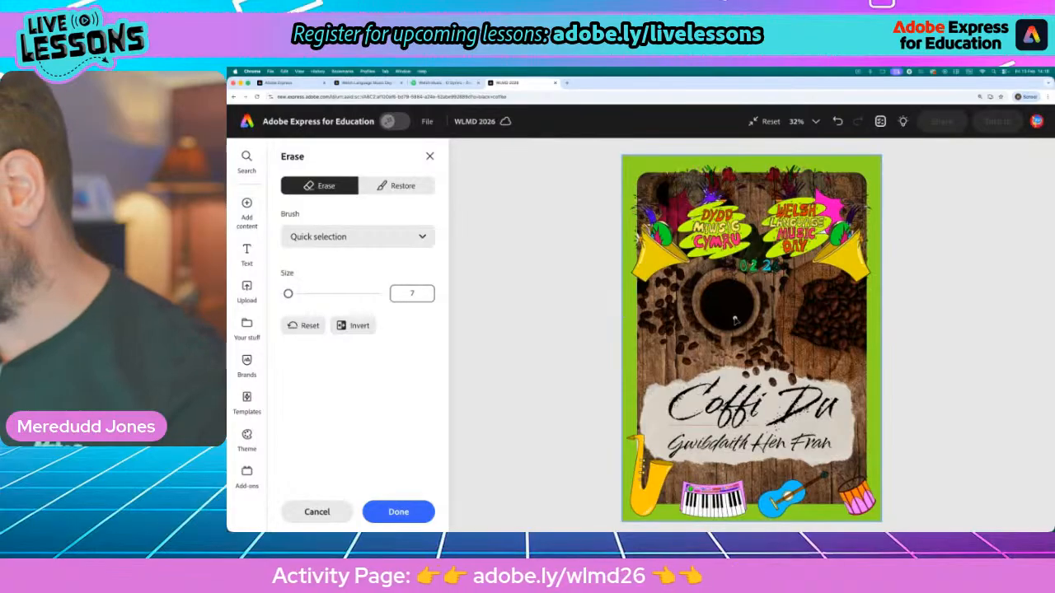
pyautogui.moveTo(766, 265); pyautogui.dragTo(785, 272)
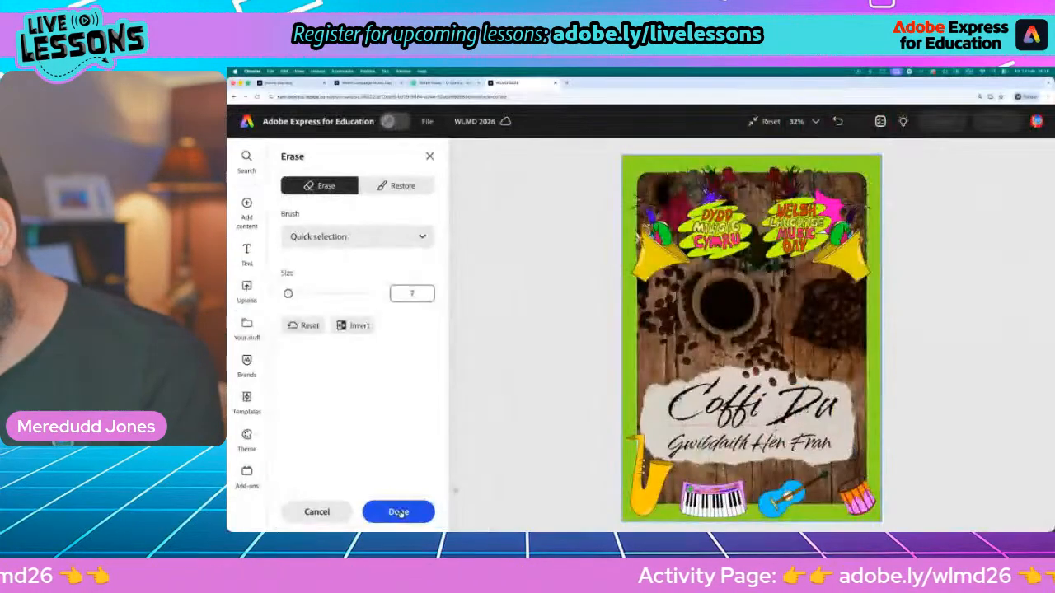
pyautogui.click(398, 512)
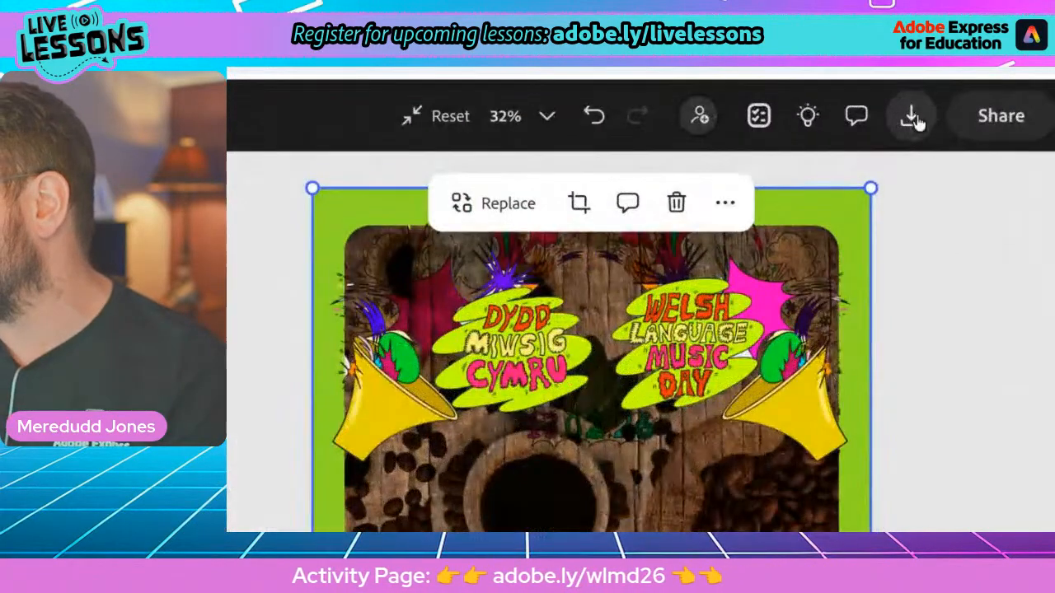
# Review the file formats offered for downloading the poster, including PDF Print, and close the options without downloading
pyautogui.click(900, 122)
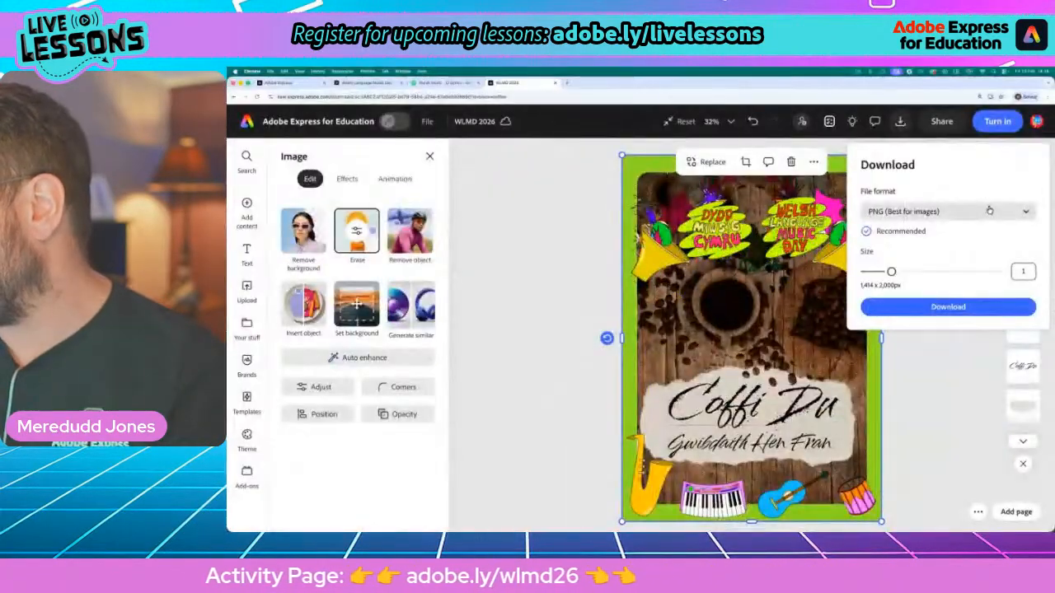
pyautogui.click(948, 212)
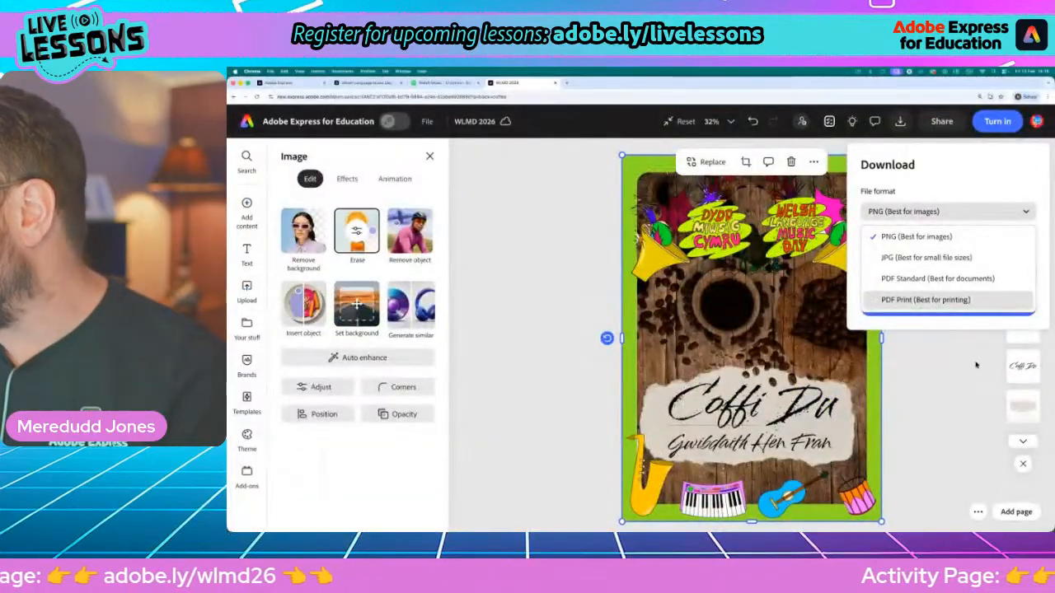
pyautogui.click(977, 365)
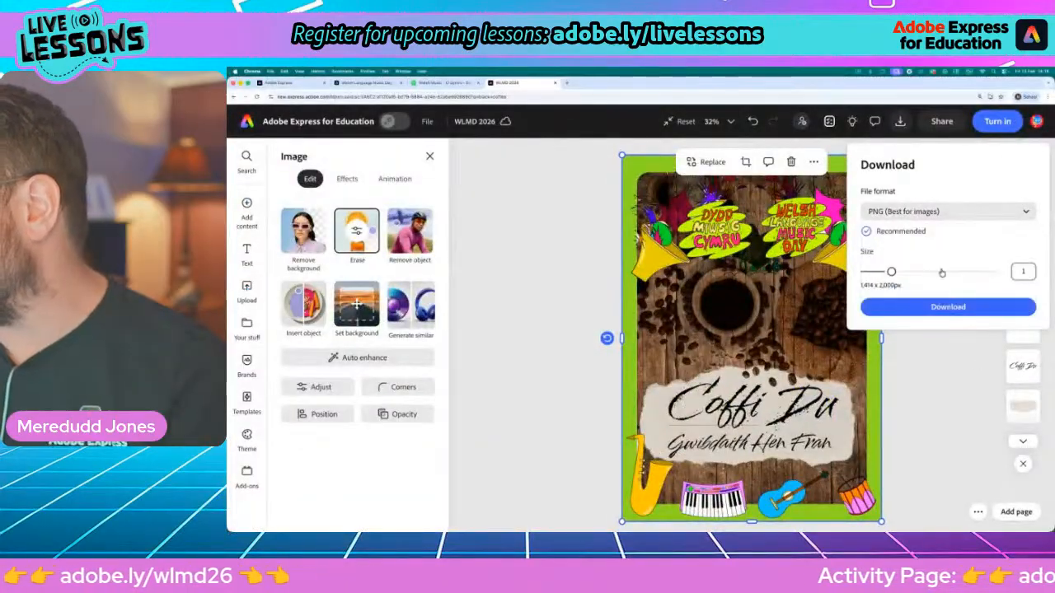
pyautogui.click(940, 361)
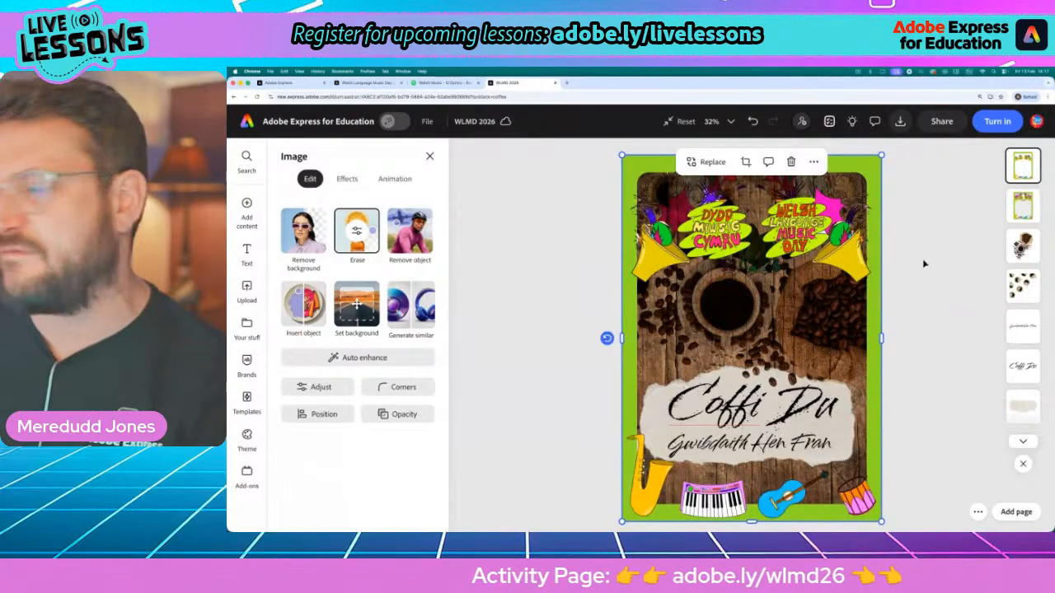
# Create a view-only share link for the Coffi Du poster
pyautogui.click(942, 121)
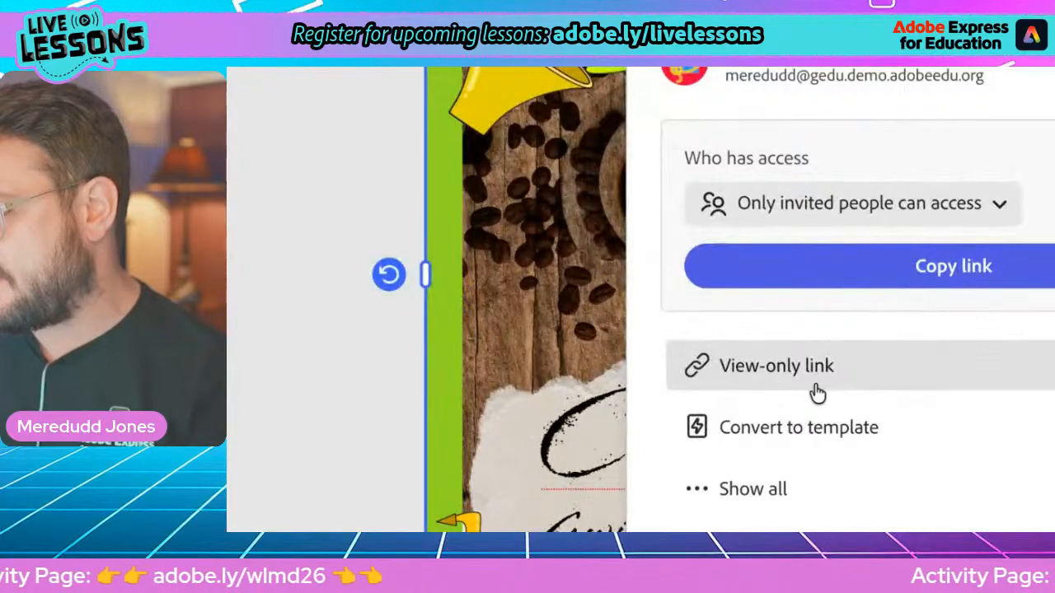
pyautogui.click(779, 384)
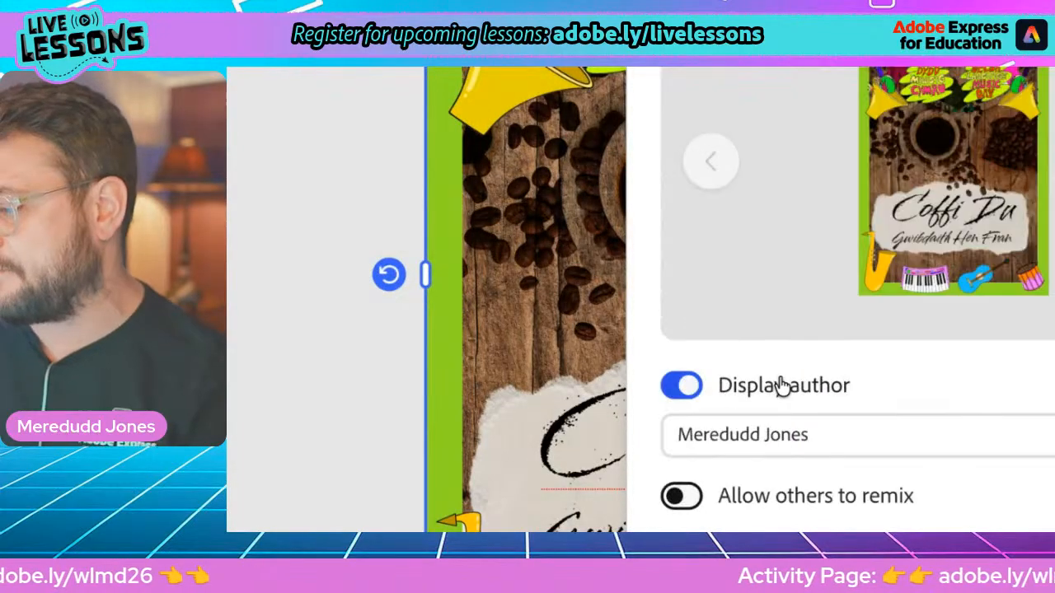
pyautogui.click(835, 493)
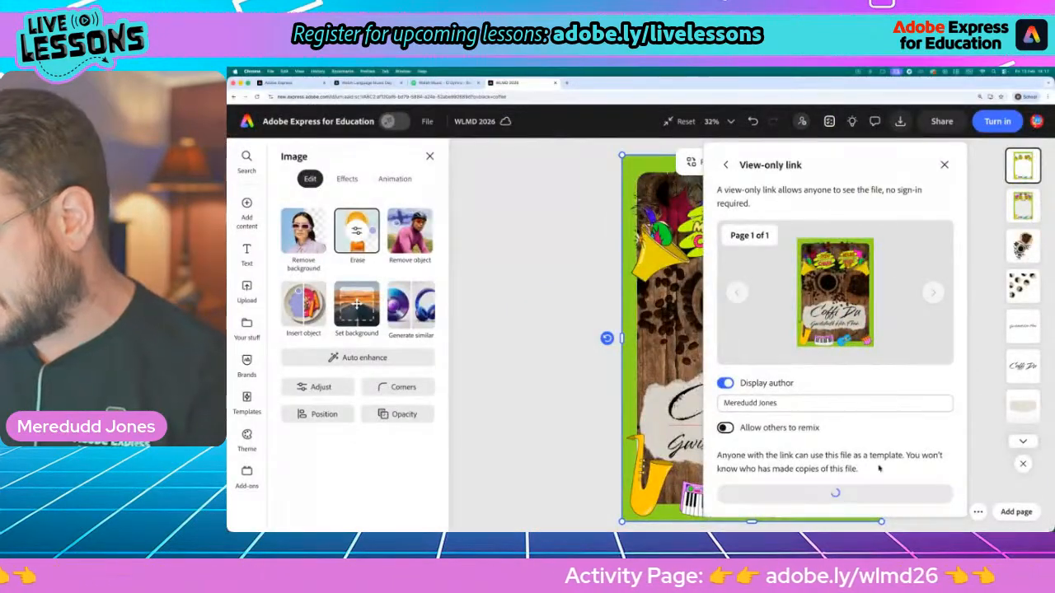